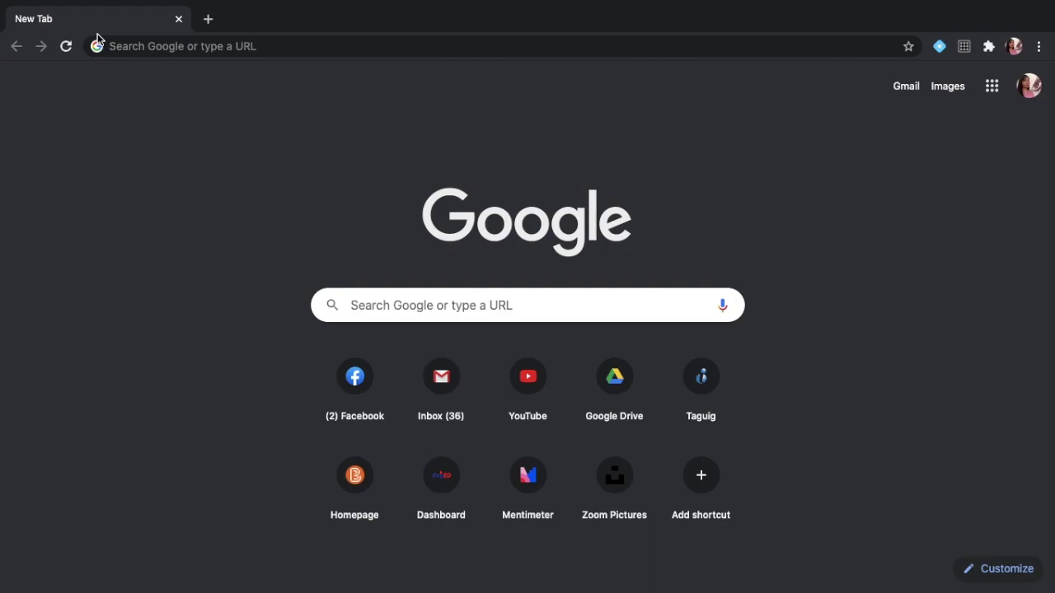
Go to taguigcity.brightspace.com in Chrome's address bar to reach the TORCH login page.
{"action": "left_click", "coordinate": [177, 48]}
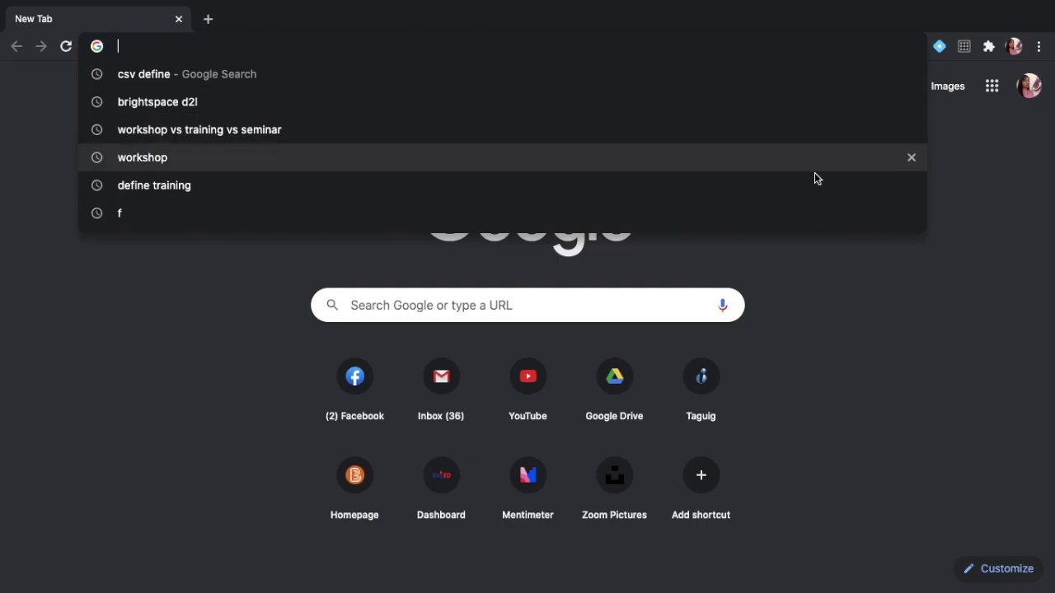
{"action": "left_click", "coordinate": [939, 184]}
{"action": "left_click", "coordinate": [830, 51]}
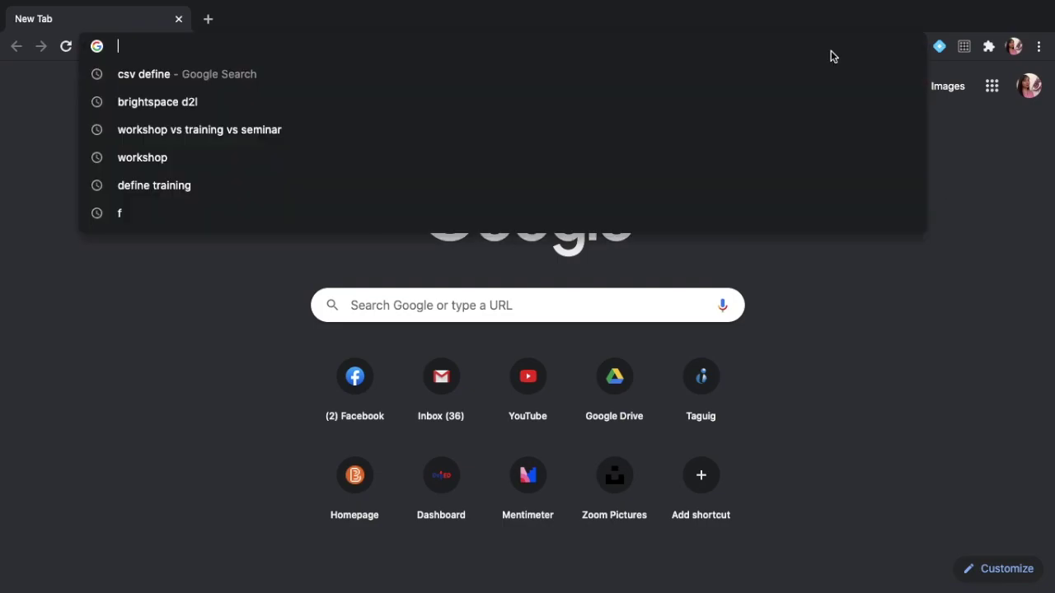
{"action": "type", "text": "tagui"}
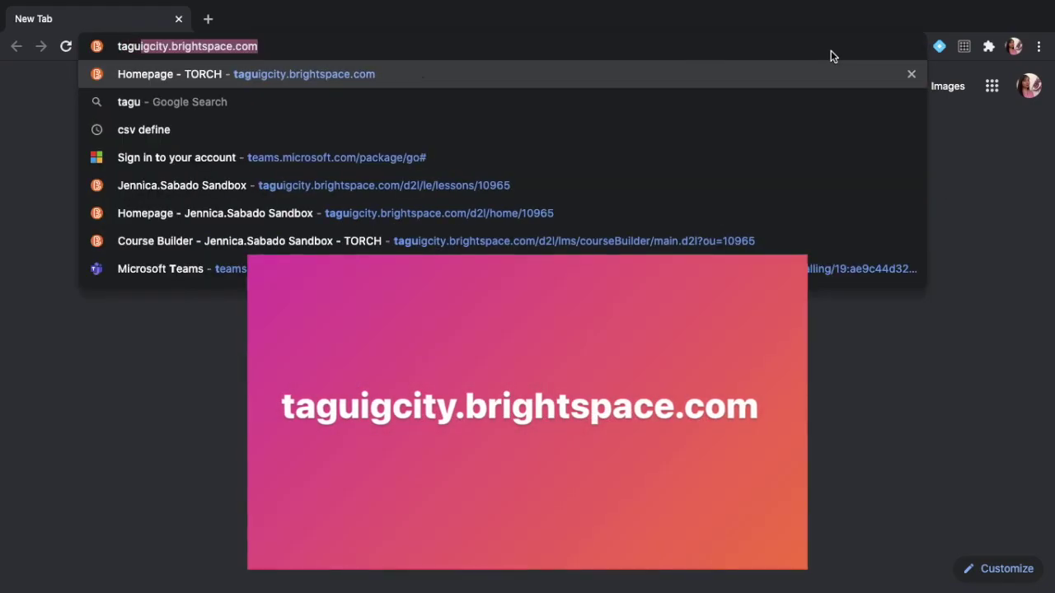
{"action": "type", "text": "gcity"}
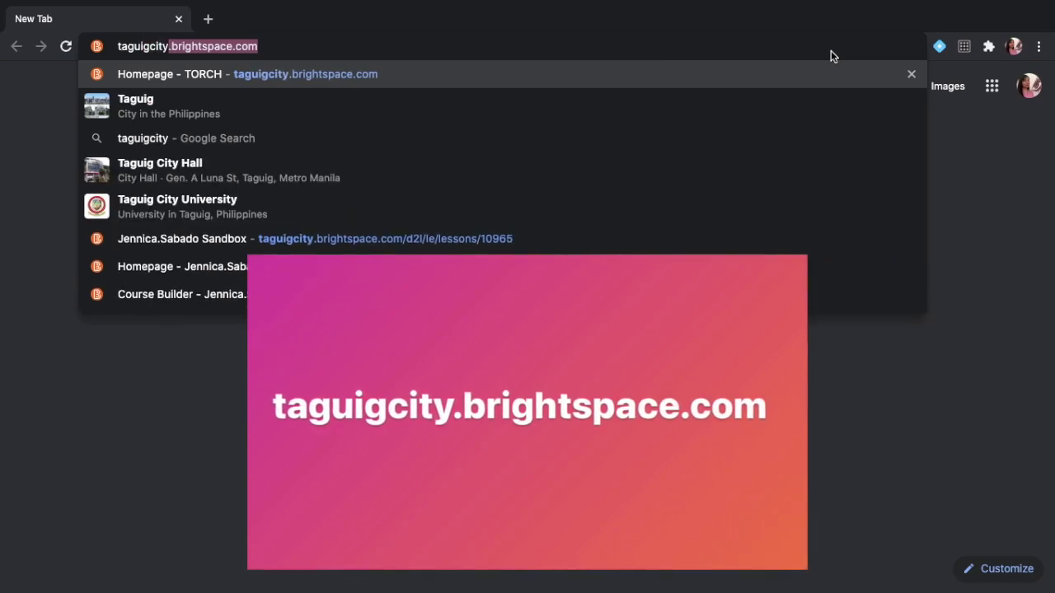
{"action": "type", "text": ".brights"}
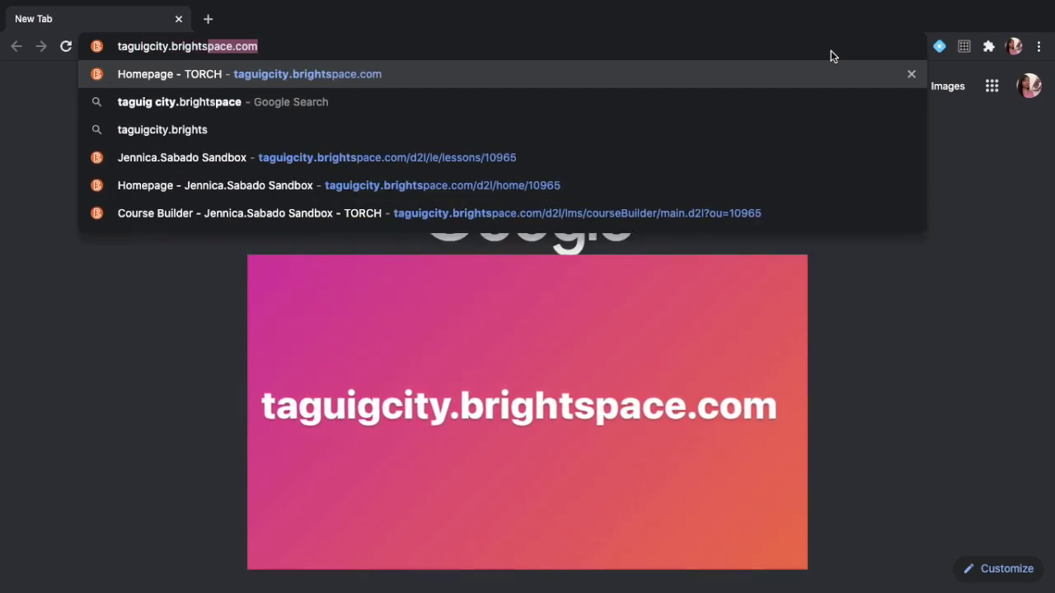
{"action": "type", "text": "pace.com"}
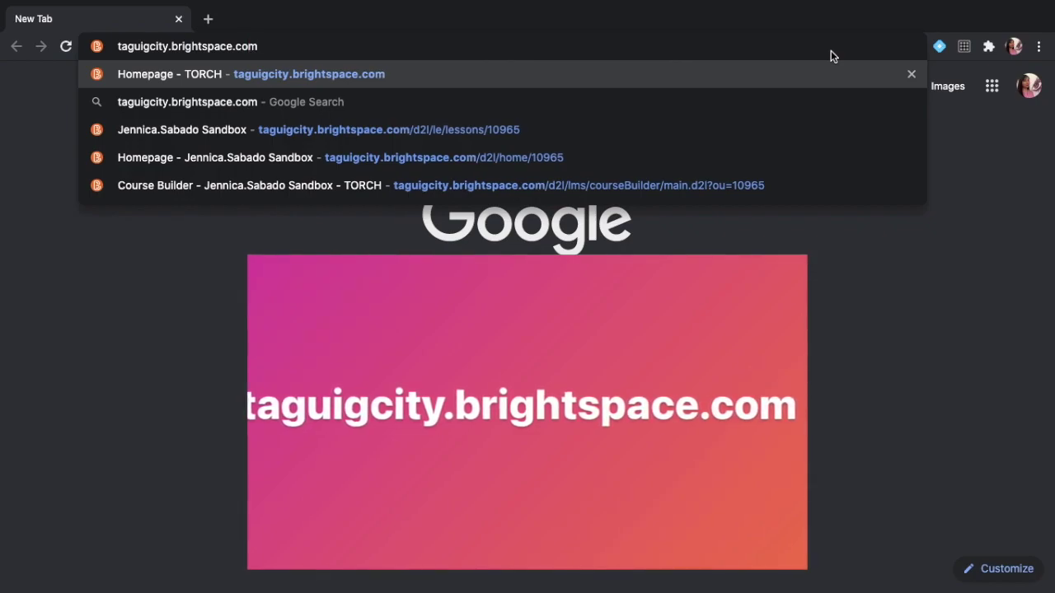
{"action": "key", "text": "Return"}
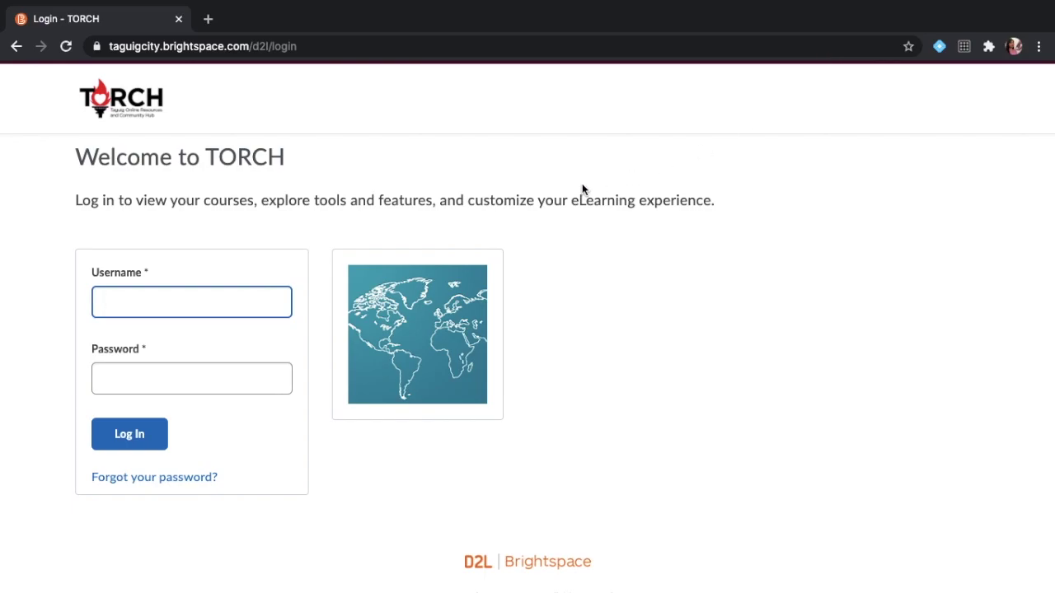
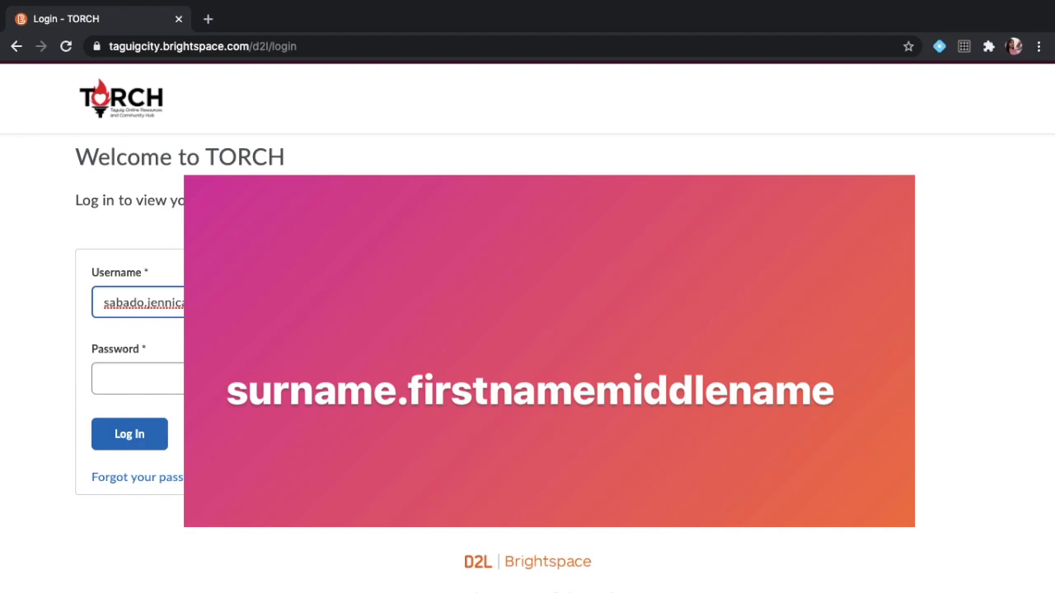
Sign in to TORCH with the account's username and password.
{"action": "left_click", "coordinate": [140, 375]}
{"action": "type", "text": "••••••••••"}
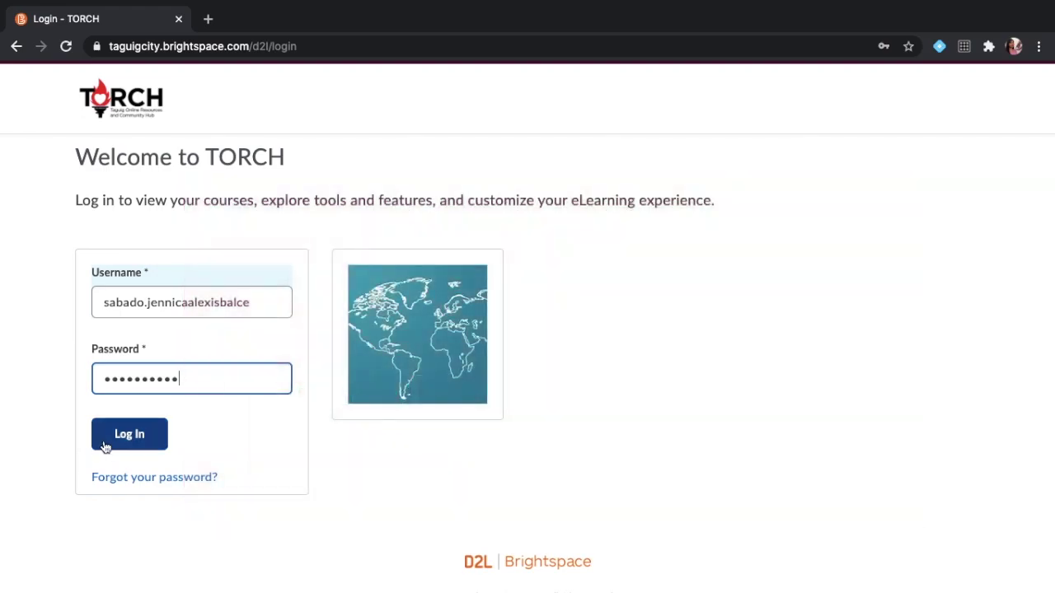
{"action": "left_click", "coordinate": [118, 439]}
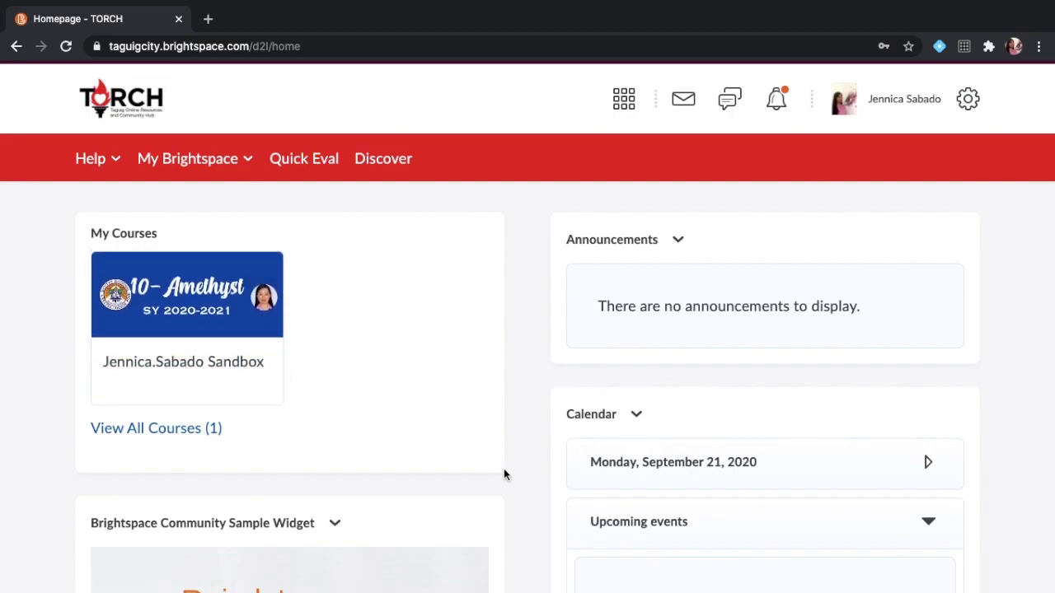
{"action": "scroll", "coordinate": [504, 474], "scroll_direction": "down", "scroll_amount": 4}
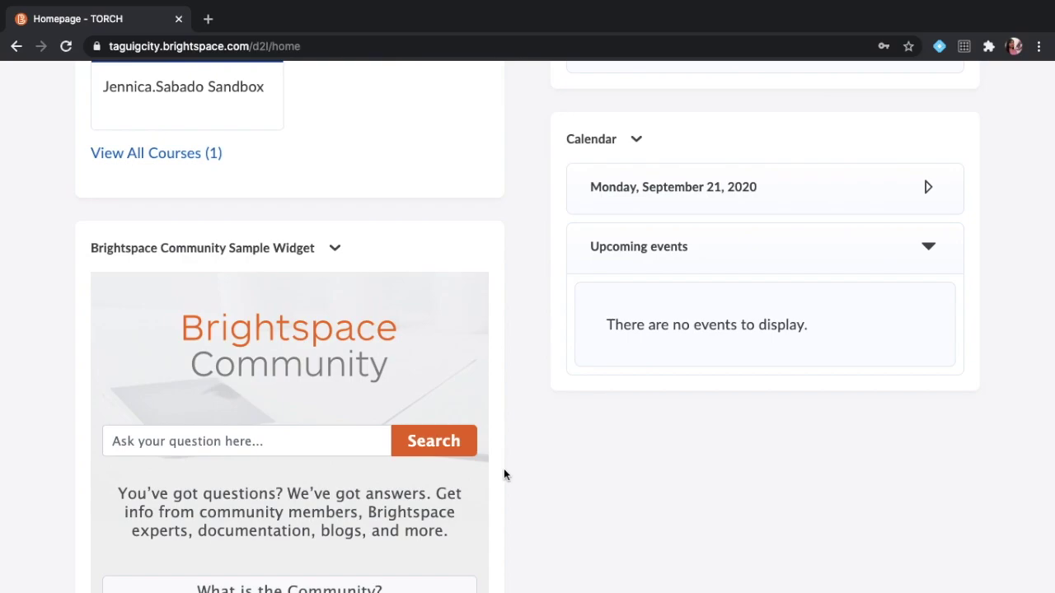
{"action": "scroll", "coordinate": [504, 473], "scroll_direction": "down", "scroll_amount": 3}
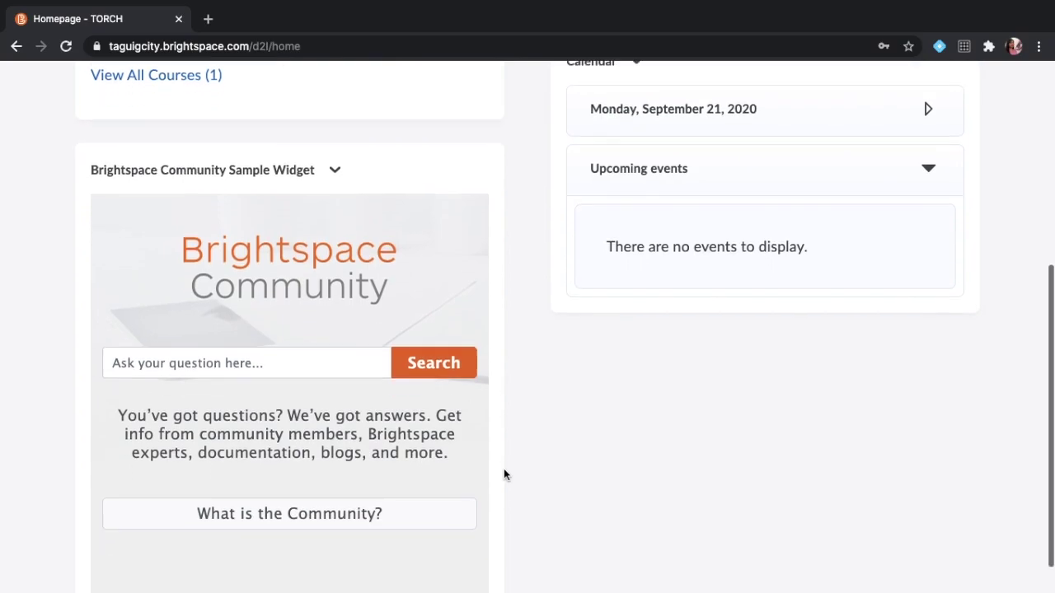
{"action": "scroll", "coordinate": [504, 473], "scroll_direction": "up", "scroll_amount": 2}
{"action": "scroll", "coordinate": [503, 474], "scroll_direction": "up", "scroll_amount": 4}
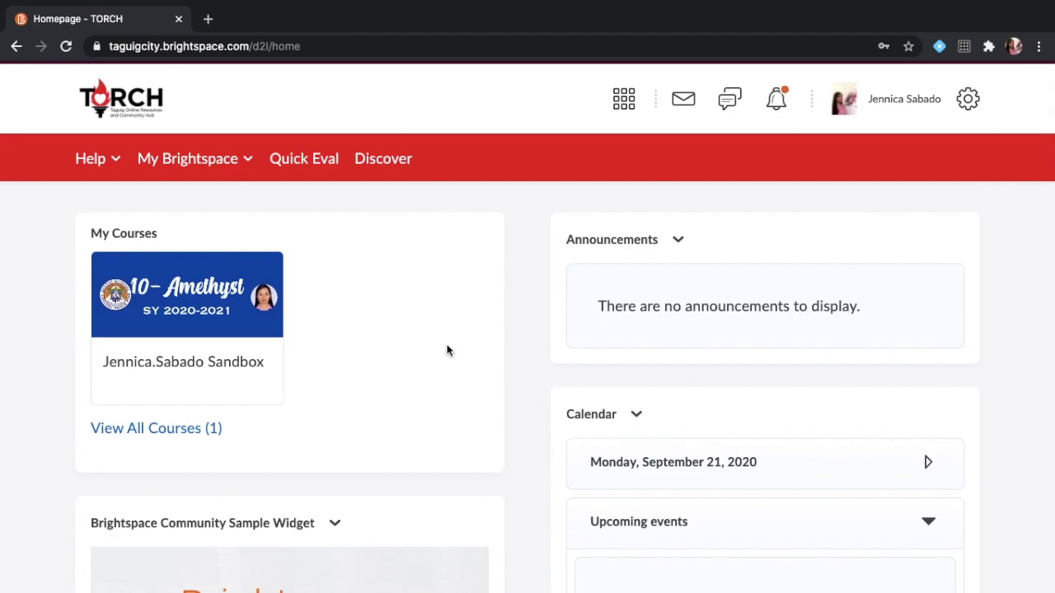
{"action": "left_click", "coordinate": [231, 363]}
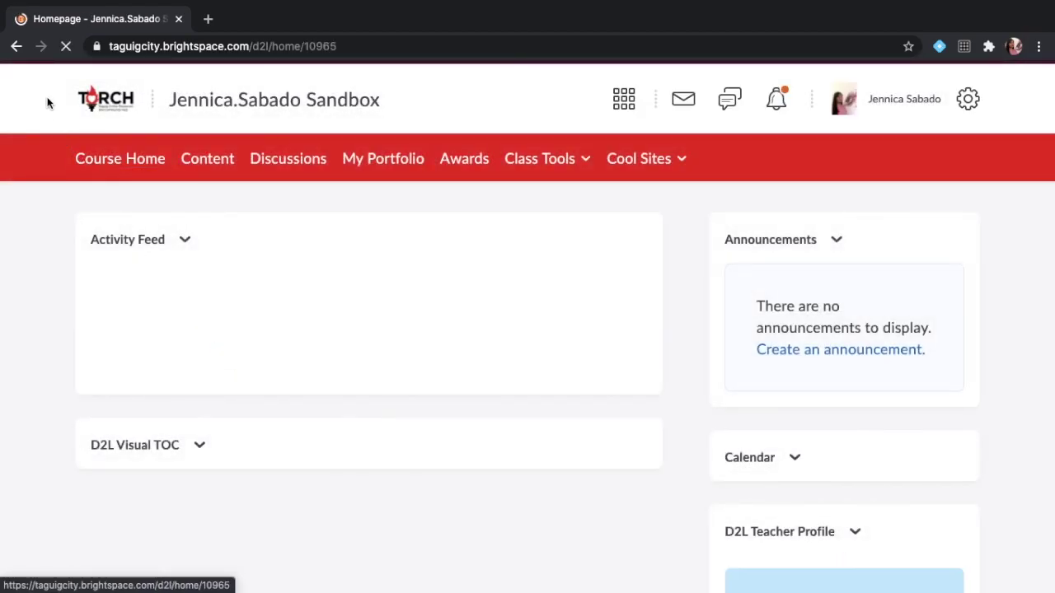
{"action": "left_click", "coordinate": [16, 47]}
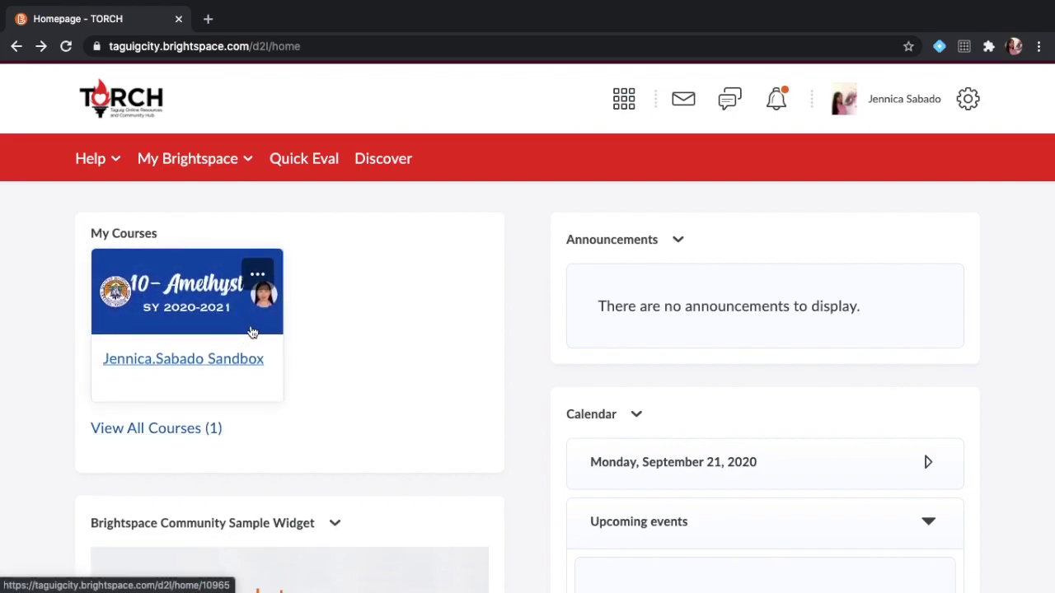
{"action": "left_click", "coordinate": [257, 274]}
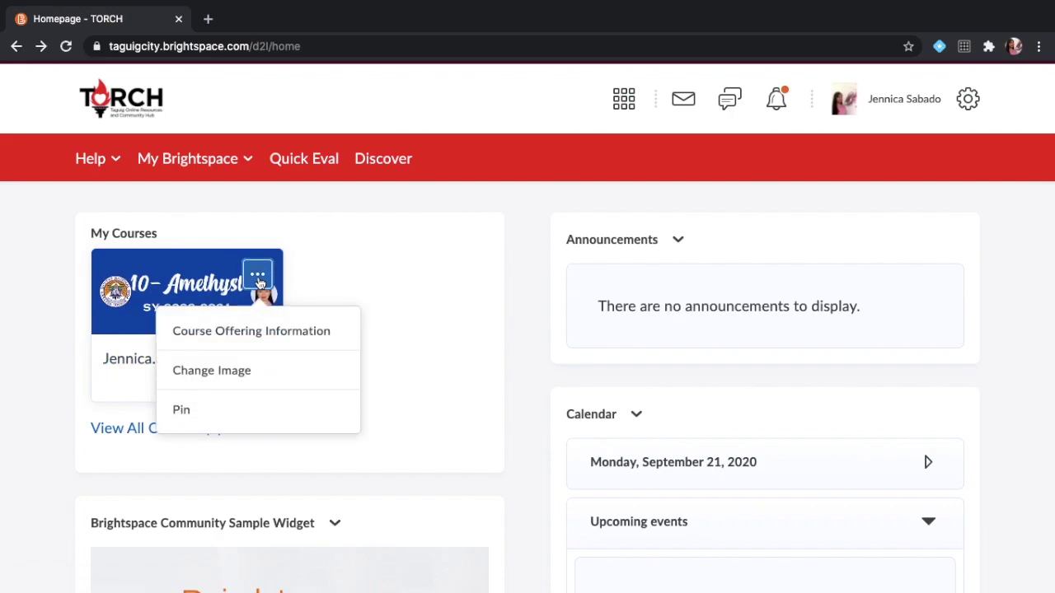
{"action": "left_click", "coordinate": [242, 372]}
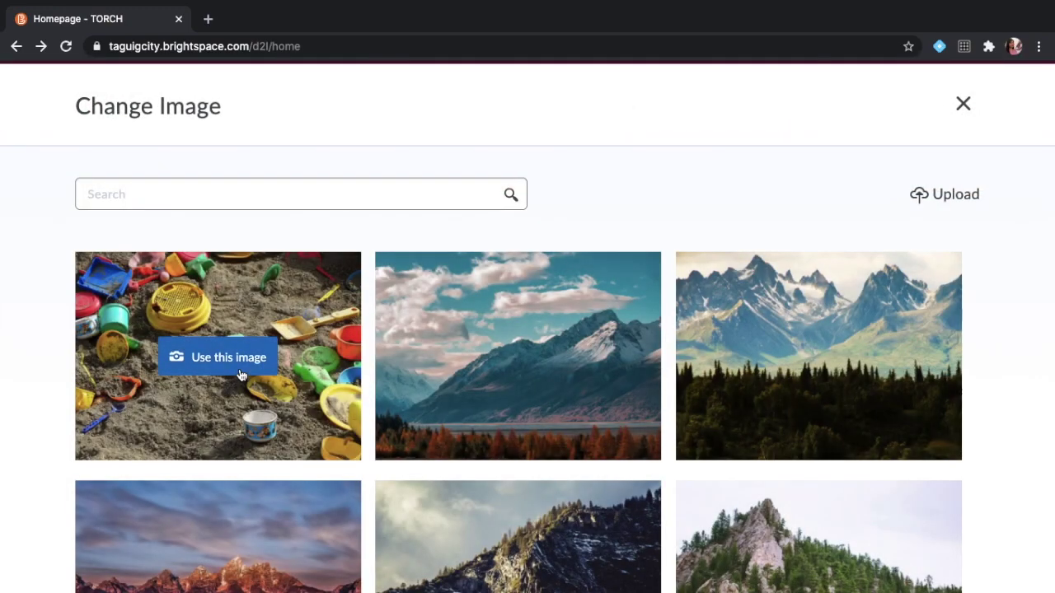
{"action": "scroll", "coordinate": [240, 375], "scroll_direction": "down", "scroll_amount": 15}
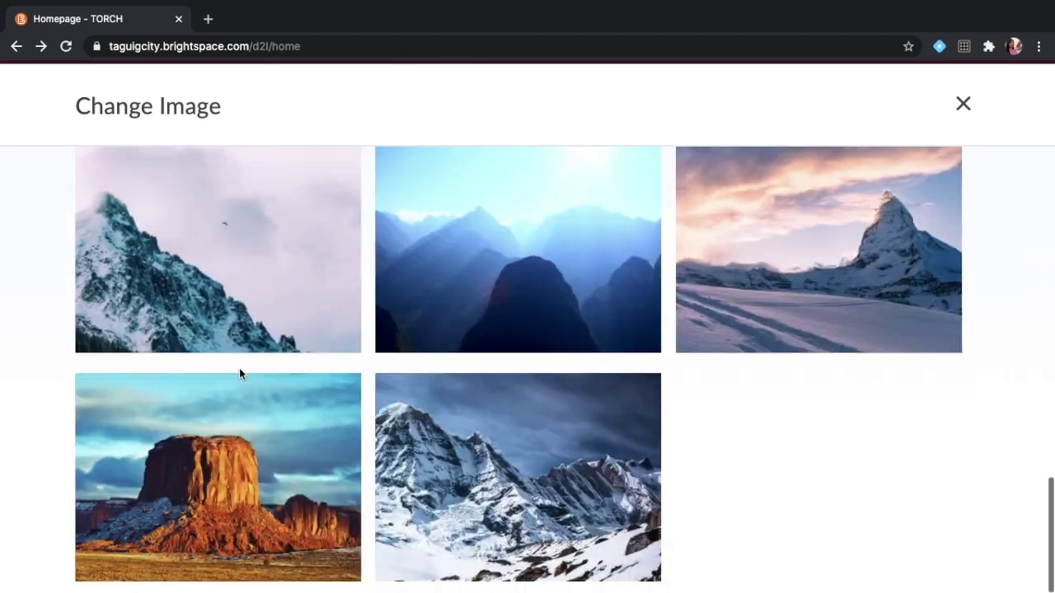
{"action": "scroll", "coordinate": [239, 371], "scroll_direction": "down", "scroll_amount": 2}
{"action": "scroll", "coordinate": [239, 371], "scroll_direction": "up", "scroll_amount": 15}
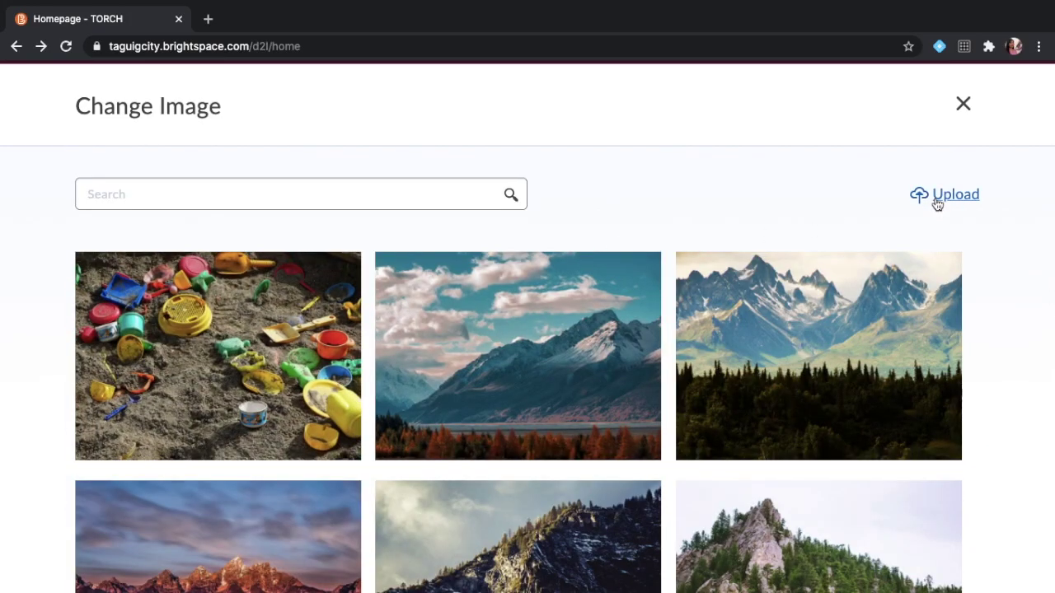
{"action": "left_click", "coordinate": [961, 104]}
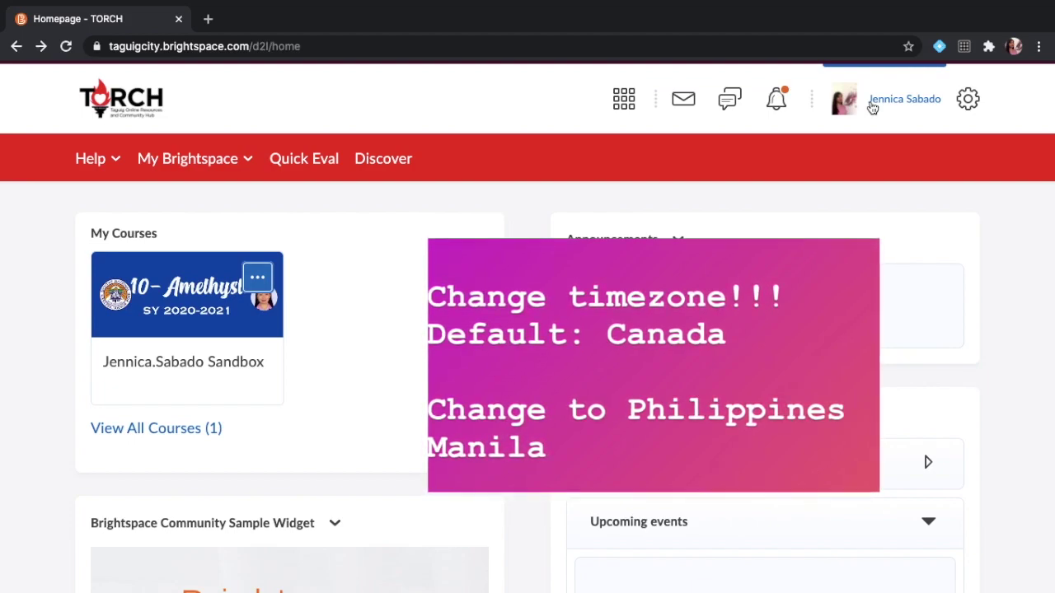
In Account Settings, set the time zone to Asia, Philippines - Manila (GMT+8:00) and save.
{"action": "left_click", "coordinate": [872, 109]}
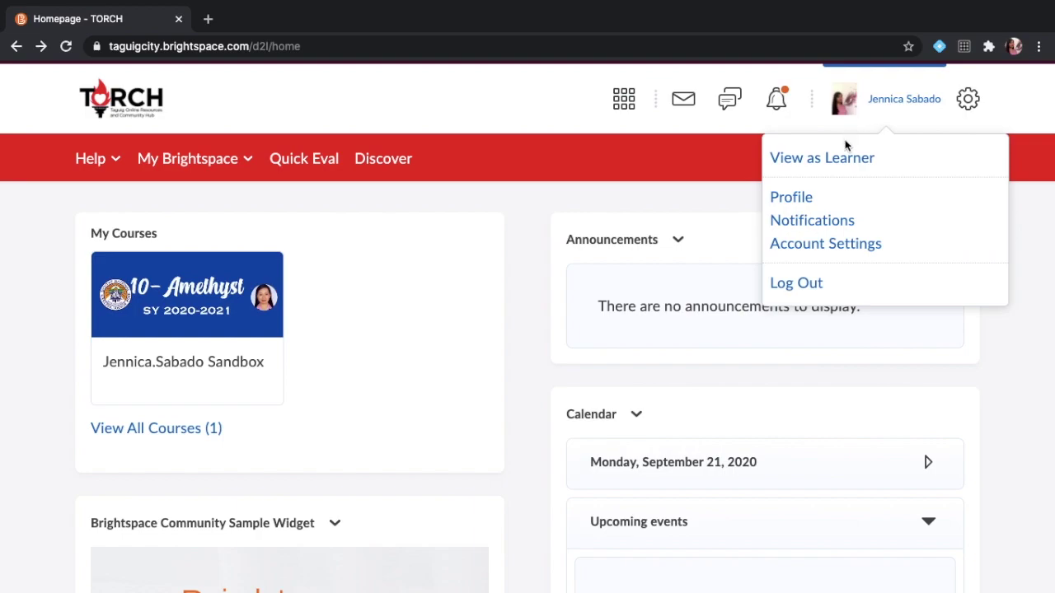
{"action": "left_click", "coordinate": [829, 243]}
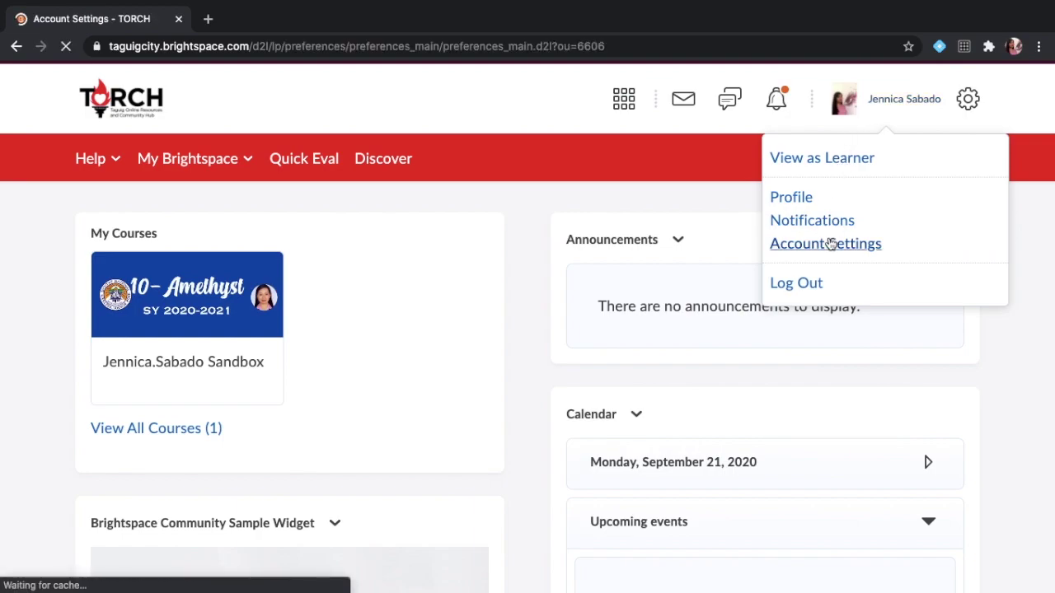
{"action": "scroll", "coordinate": [581, 460], "scroll_direction": "down", "scroll_amount": 1}
{"action": "scroll", "coordinate": [581, 463], "scroll_direction": "down", "scroll_amount": 15}
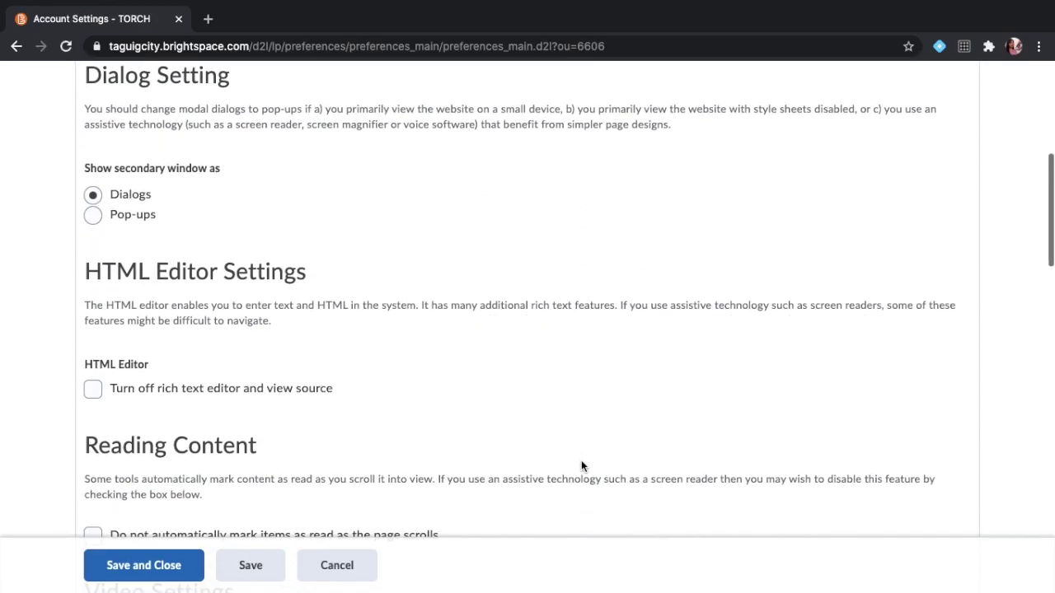
{"action": "scroll", "coordinate": [580, 466], "scroll_direction": "down", "scroll_amount": 10}
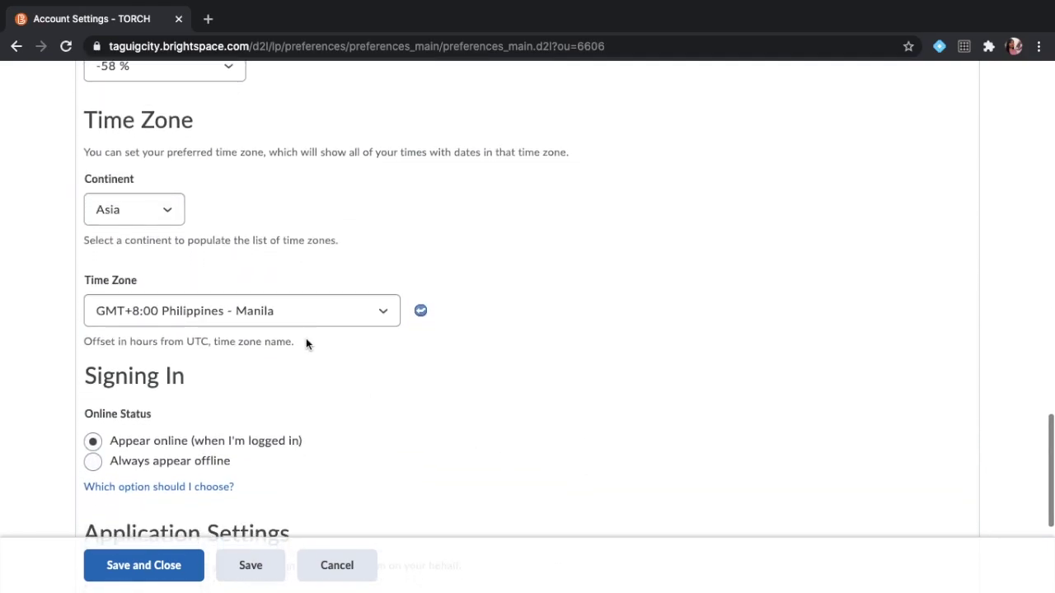
{"action": "left_click", "coordinate": [171, 213]}
{"action": "left_click", "coordinate": [170, 209]}
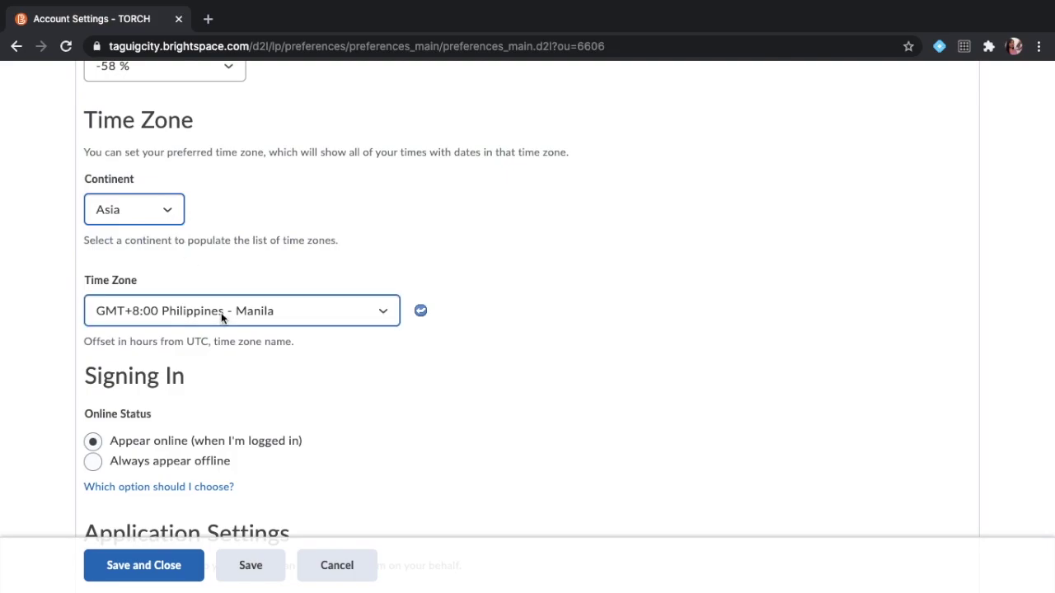
{"action": "scroll", "coordinate": [220, 312], "scroll_direction": "down", "scroll_amount": 5}
{"action": "left_click", "coordinate": [183, 566]}
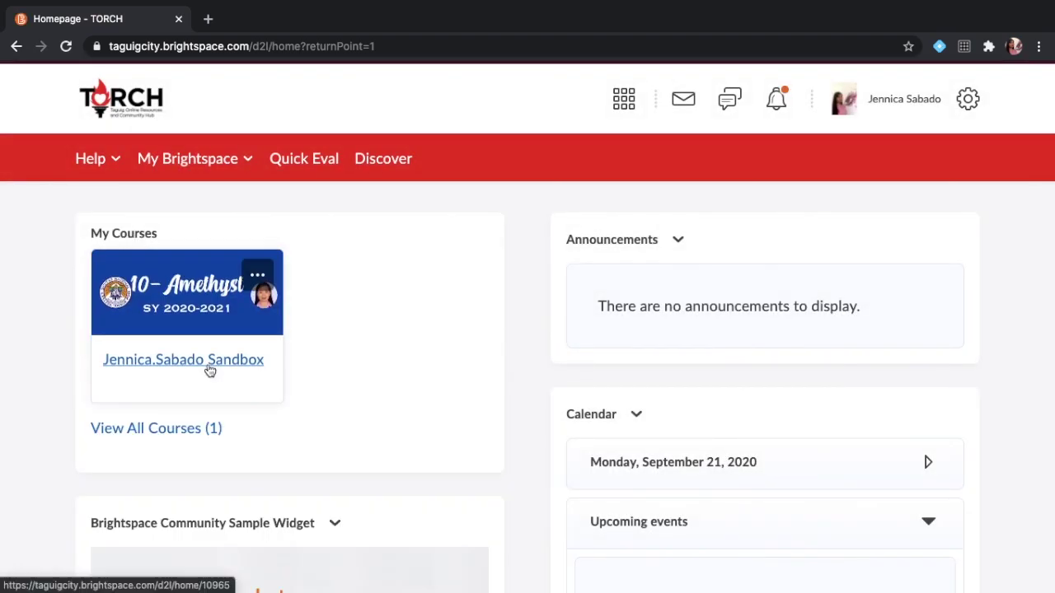
{"action": "left_click", "coordinate": [204, 365]}
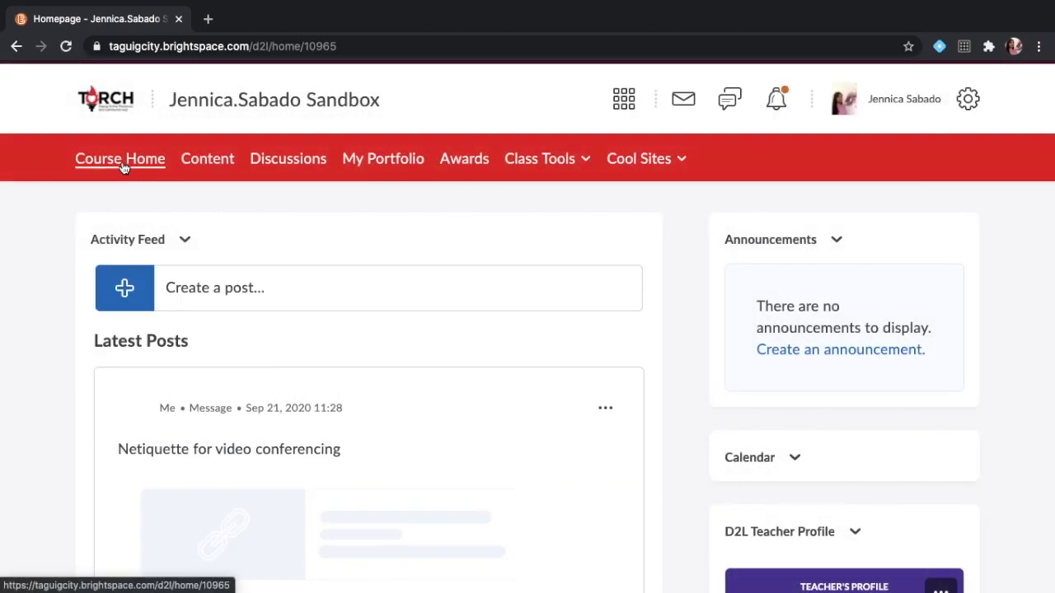
{"action": "left_click", "coordinate": [121, 165]}
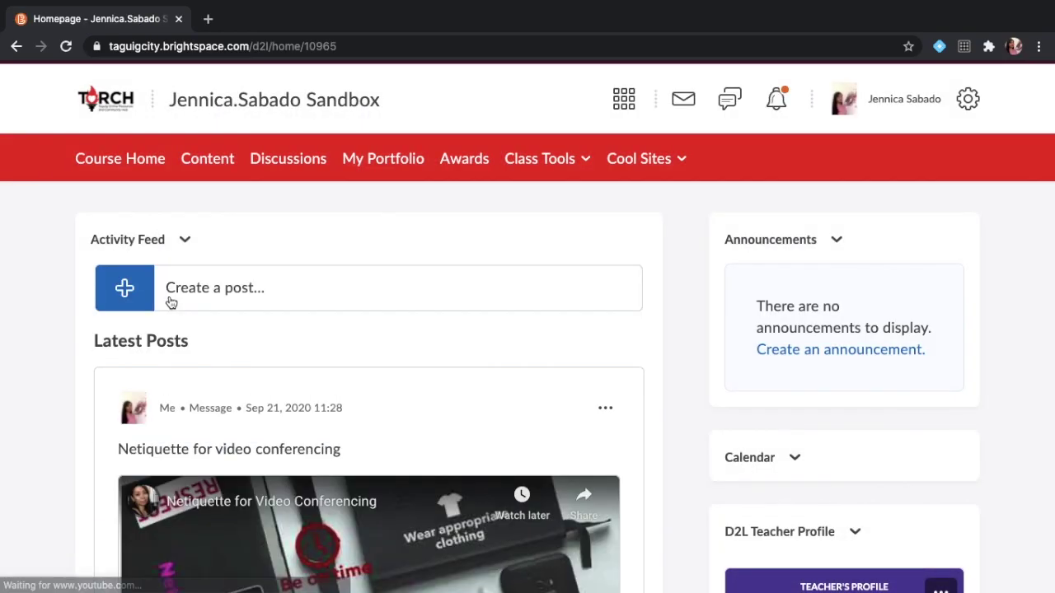
{"action": "scroll", "coordinate": [171, 303], "scroll_direction": "down", "scroll_amount": 1}
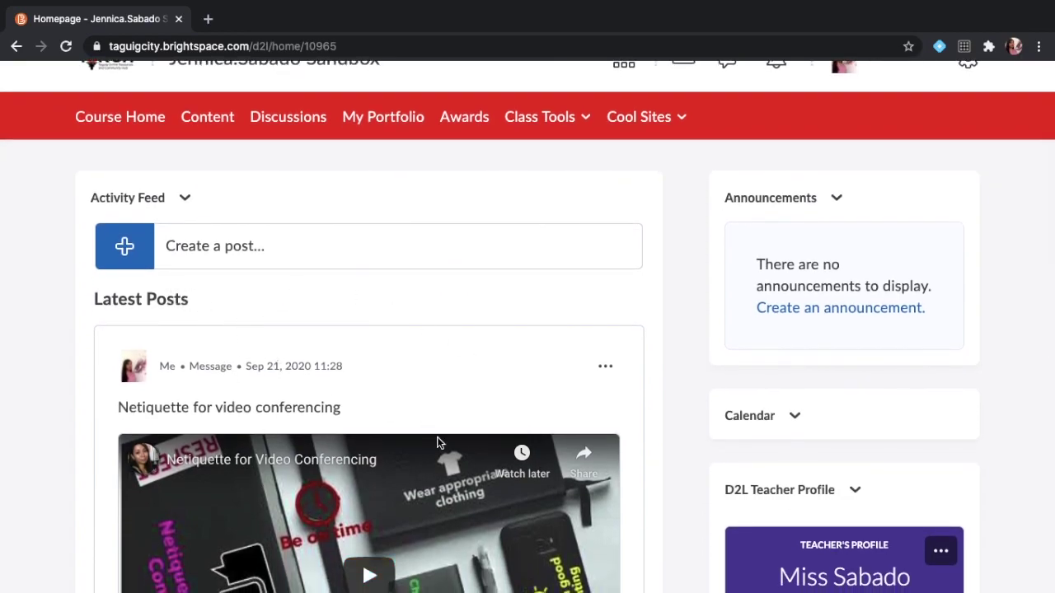
{"action": "scroll", "coordinate": [437, 442], "scroll_direction": "down", "scroll_amount": 1}
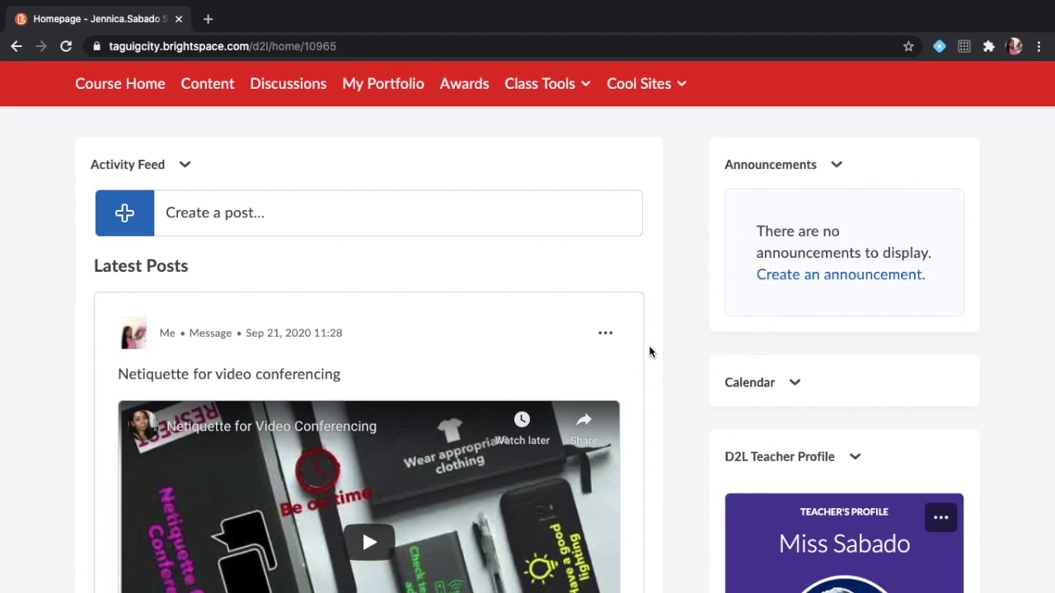
{"action": "scroll", "coordinate": [648, 352], "scroll_direction": "down", "scroll_amount": 5}
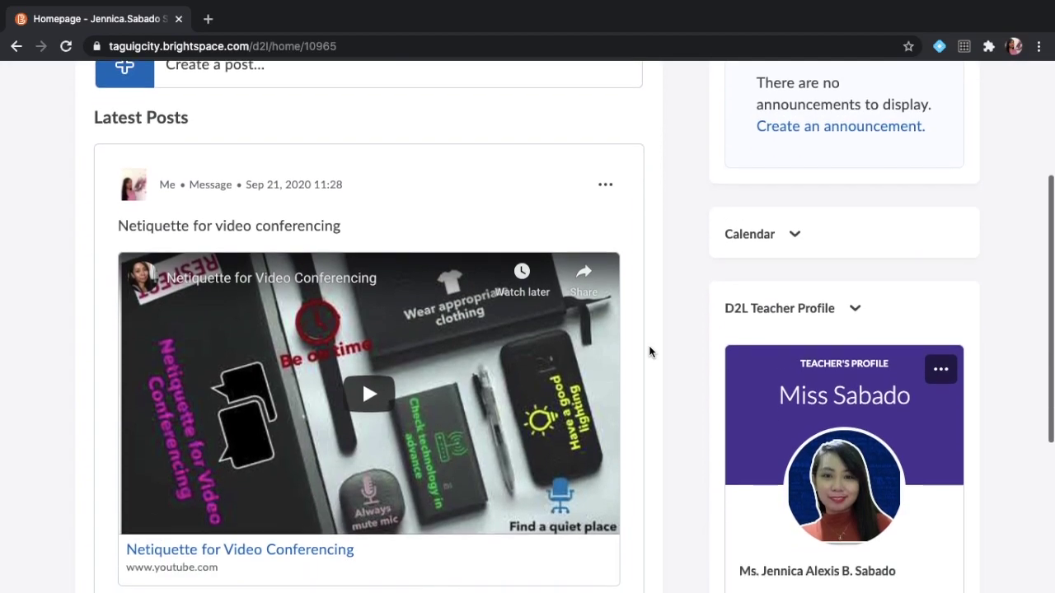
{"action": "scroll", "coordinate": [649, 352], "scroll_direction": "down", "scroll_amount": 1}
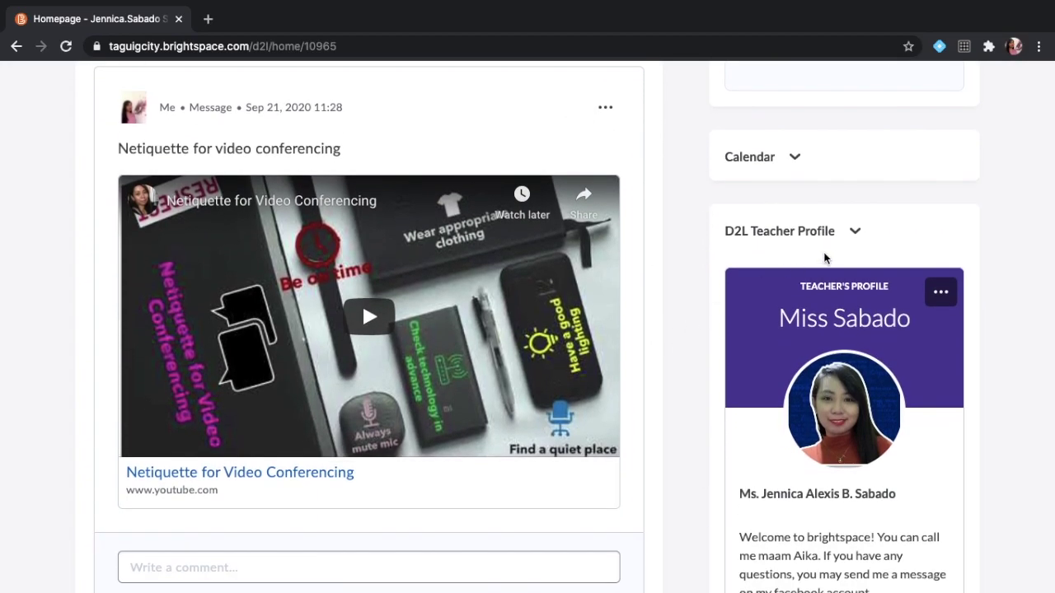
{"action": "scroll", "coordinate": [814, 355], "scroll_direction": "down", "scroll_amount": 3}
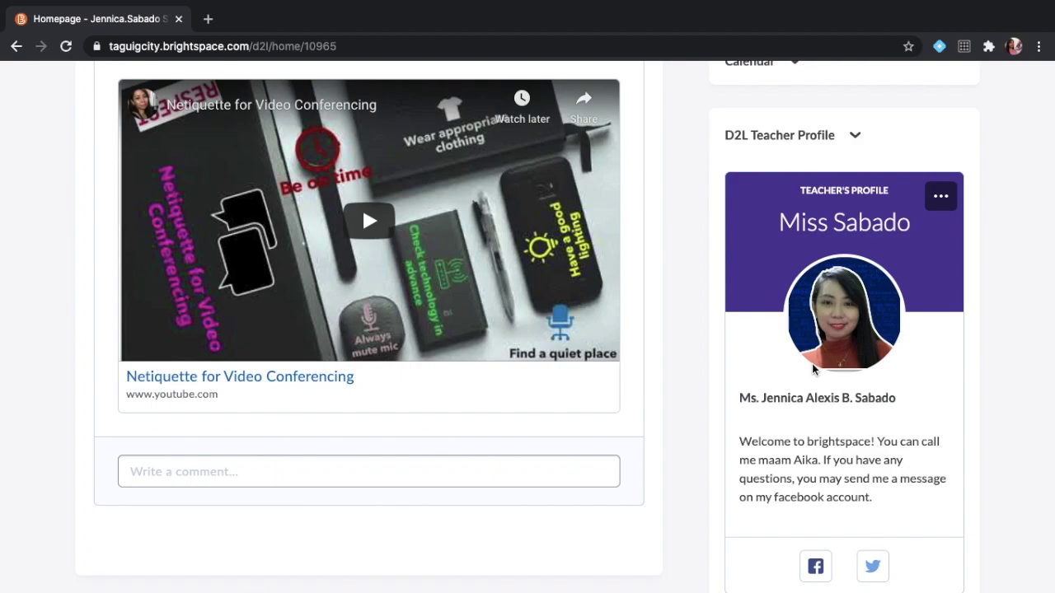
{"action": "scroll", "coordinate": [811, 364], "scroll_direction": "up", "scroll_amount": 10}
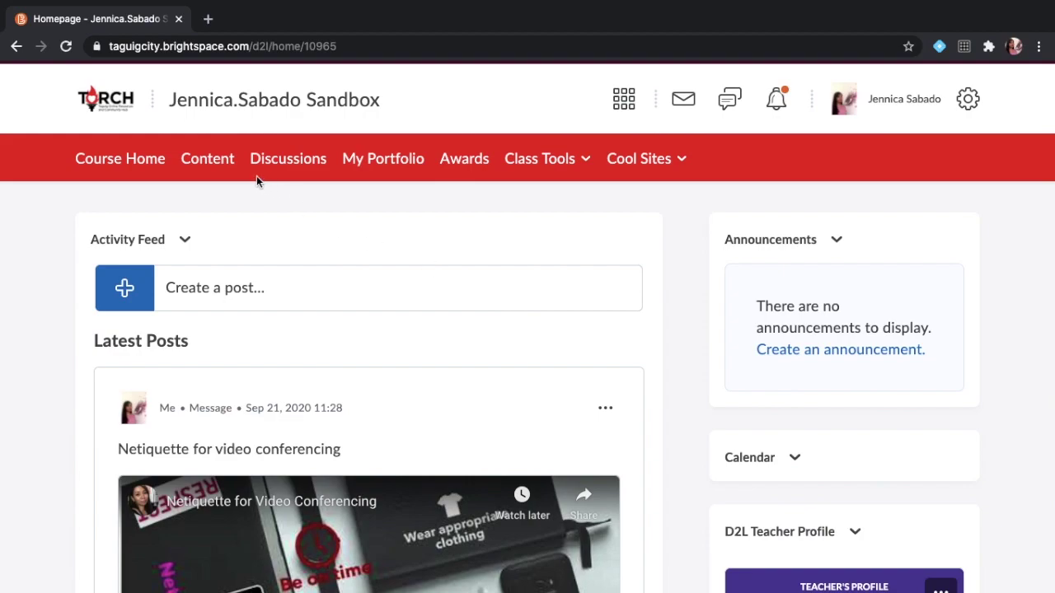
{"action": "left_click", "coordinate": [212, 165]}
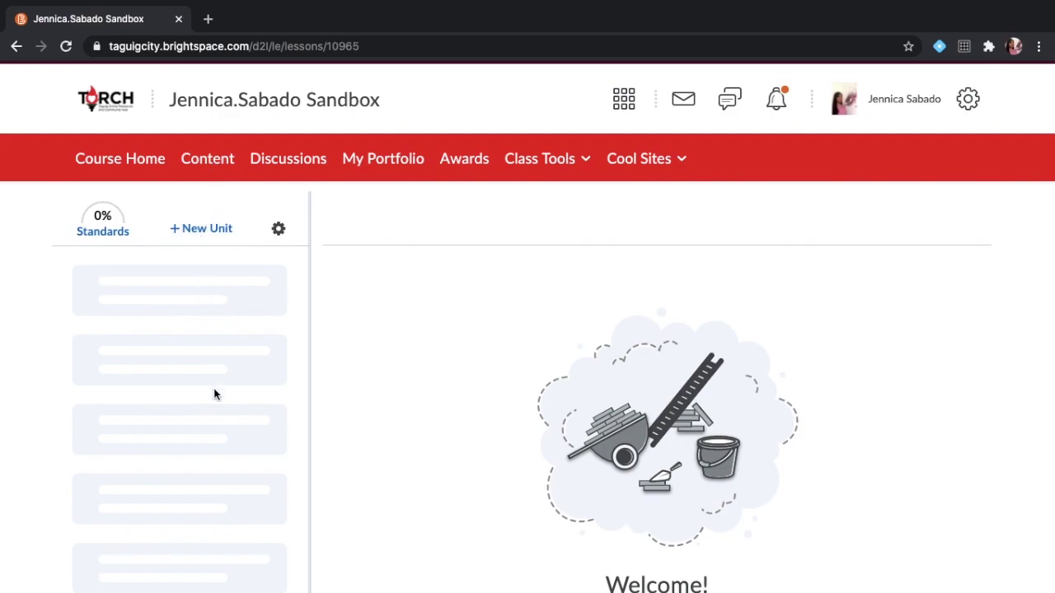
From the course's Content page, choose Course Builder in the Class Tools list.
{"action": "scroll", "coordinate": [323, 352], "scroll_direction": "down", "scroll_amount": 2}
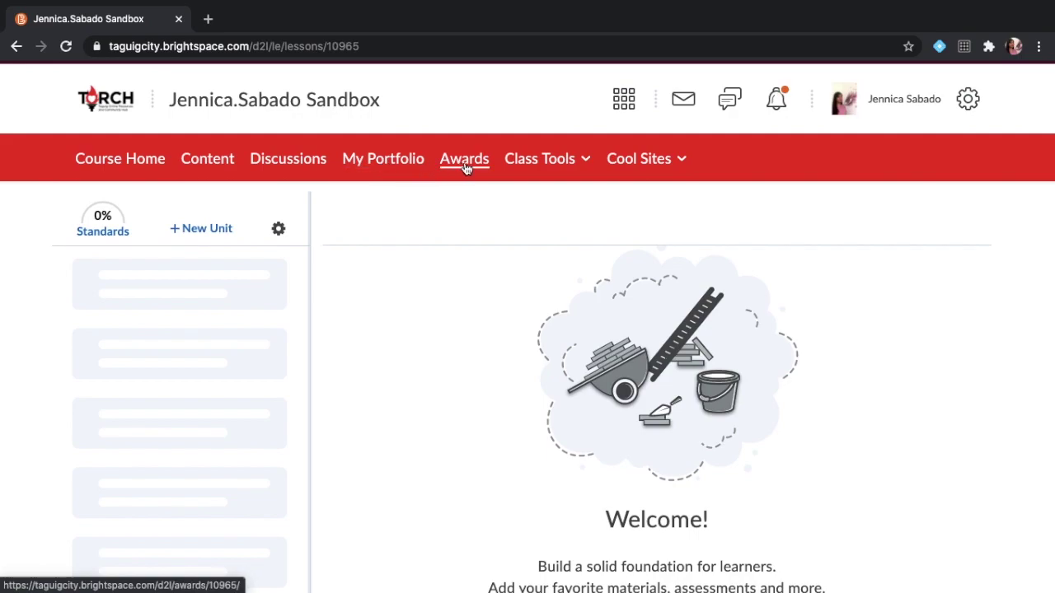
{"action": "left_click", "coordinate": [576, 166]}
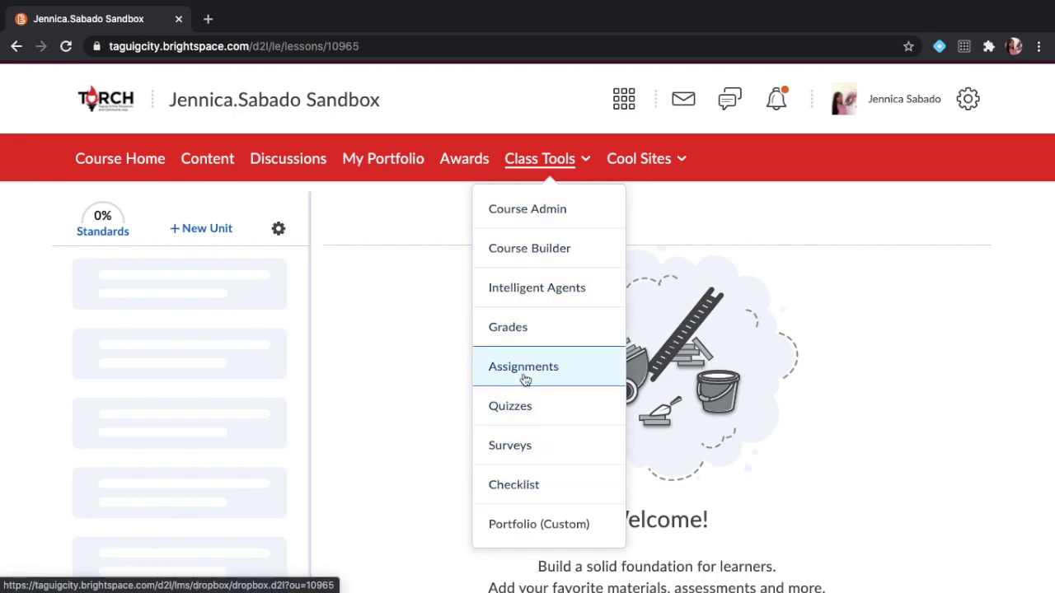
{"action": "left_click", "coordinate": [558, 260]}
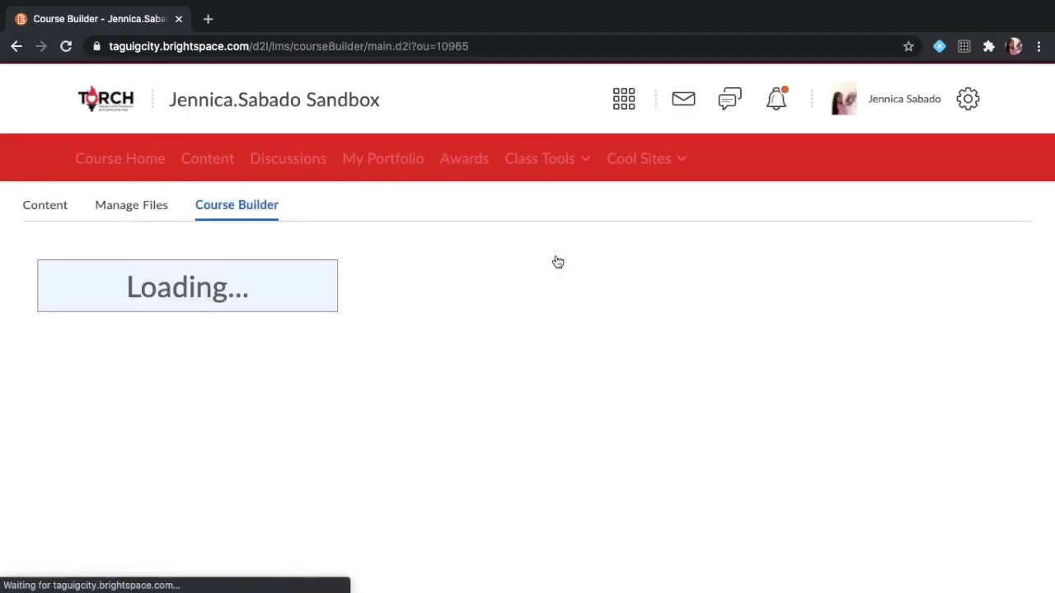
Drag the Module icon into the empty course outline to begin a new module.
{"action": "key", "text": "XF86MonBrightnessDown"}
{"action": "key", "text": "XF86MonBrightnessDown"}
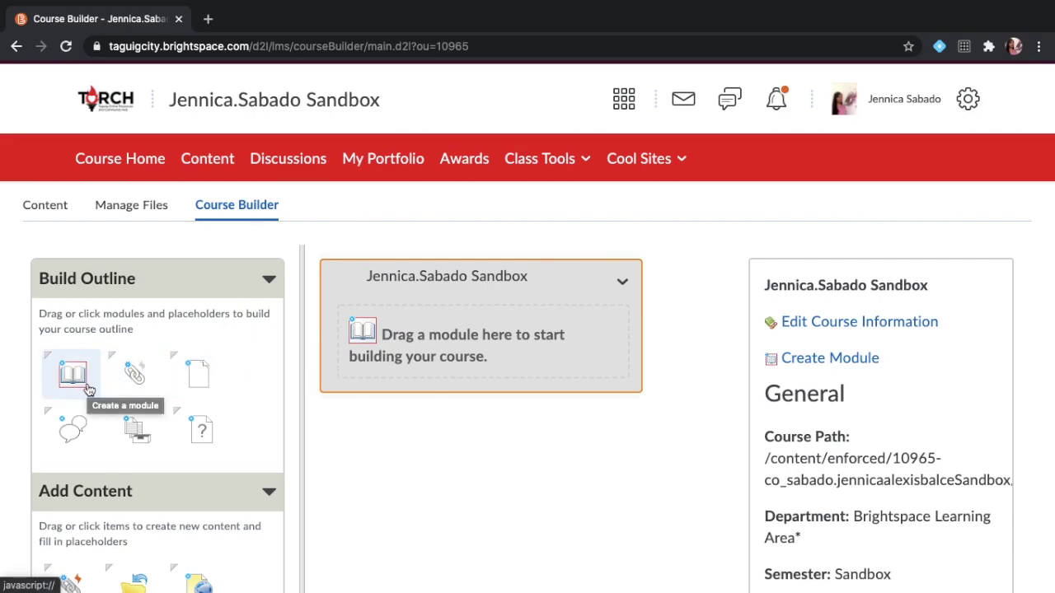
{"action": "left_click_drag", "start_coordinate": [80, 386], "coordinate": [399, 304]}
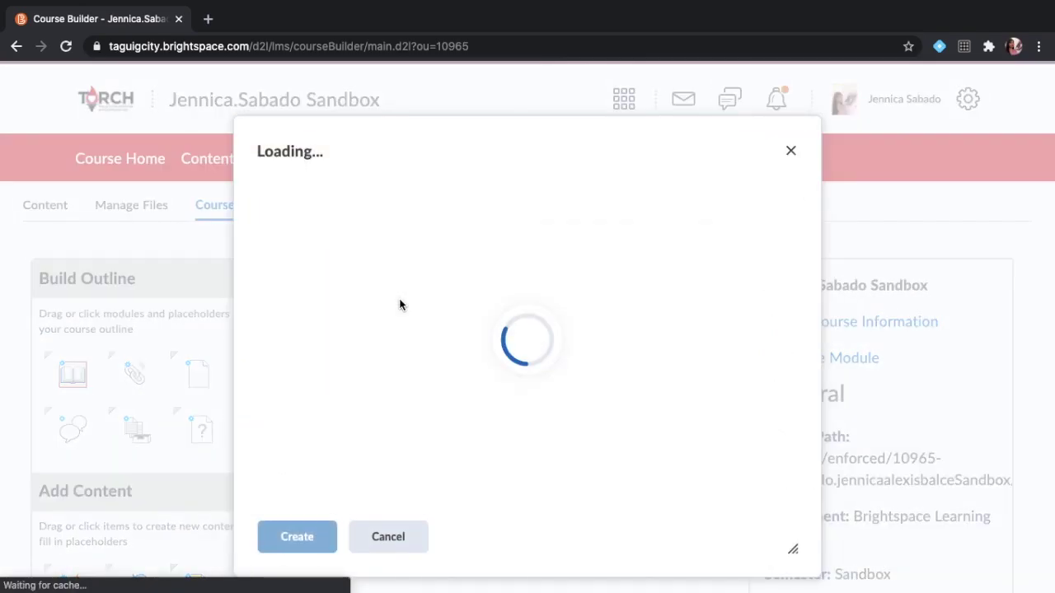
Name and create two modules, MATH10Q1 WEEK1 and MATH10Q1 WEEK2, in the outline.
{"action": "left_click", "coordinate": [441, 258]}
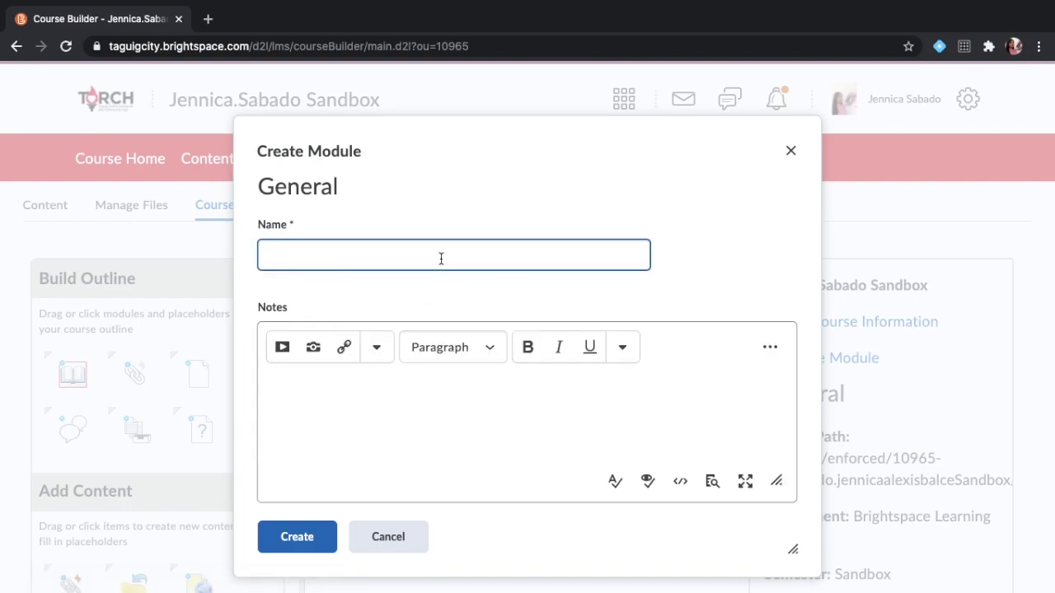
{"action": "type", "text": "MATH10Q1 WEEK1"}
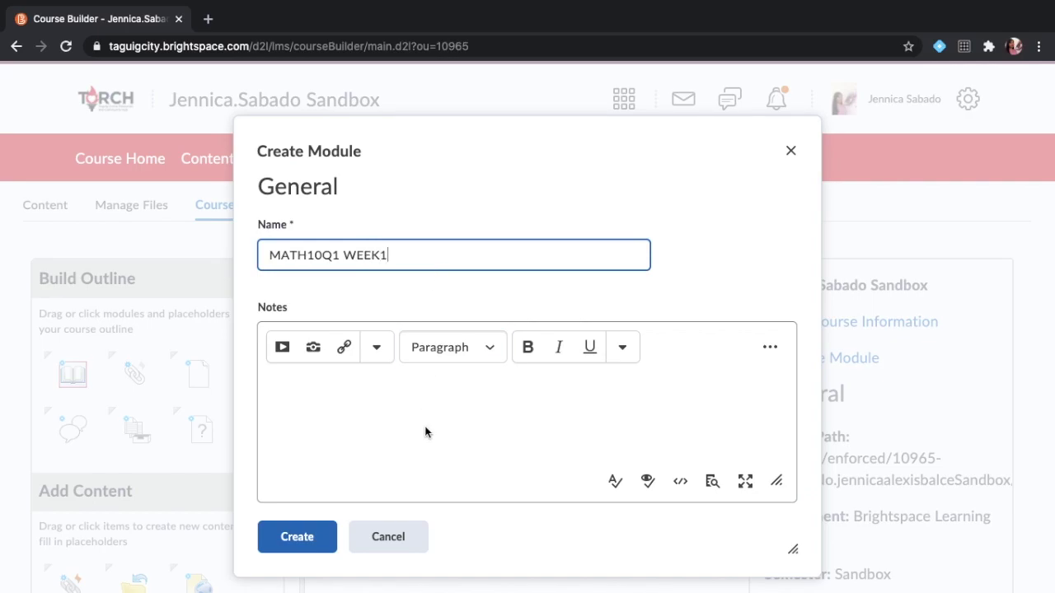
{"action": "left_click", "coordinate": [298, 536]}
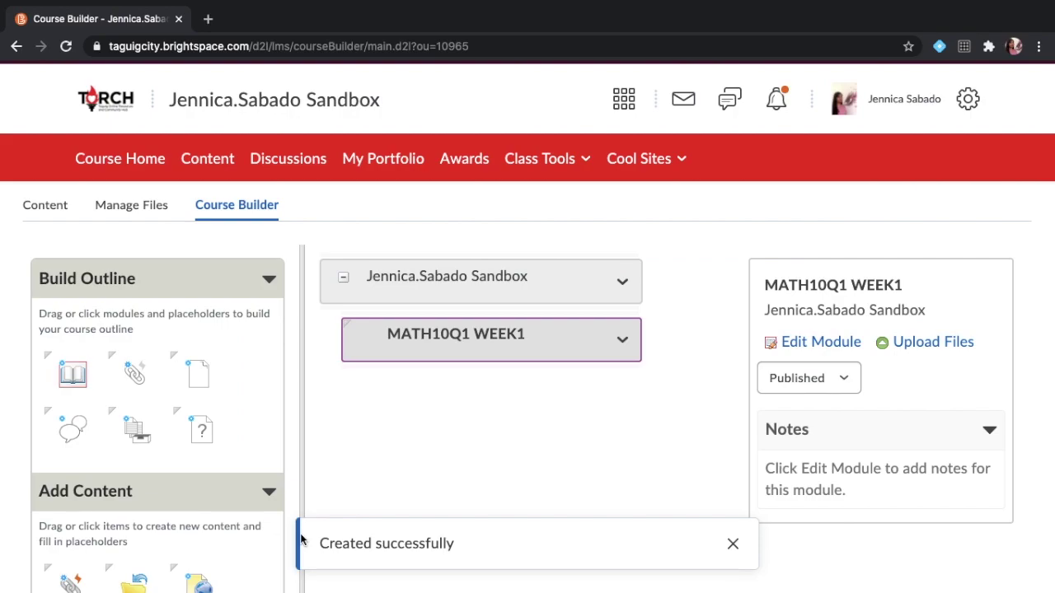
{"action": "left_click_drag", "start_coordinate": [74, 372], "coordinate": [358, 293]}
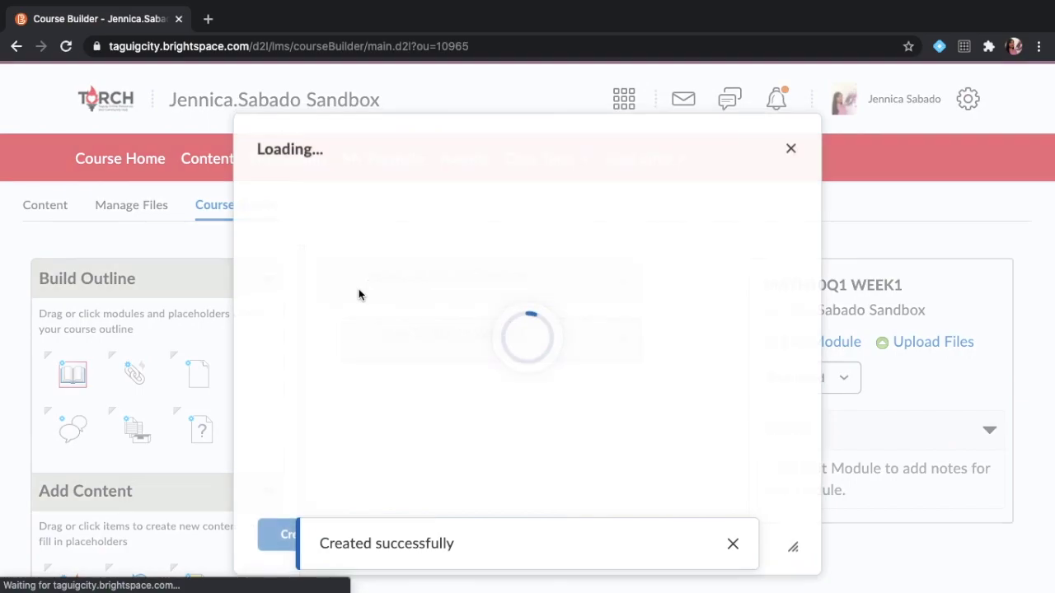
{"action": "type", "text": "MATH"}
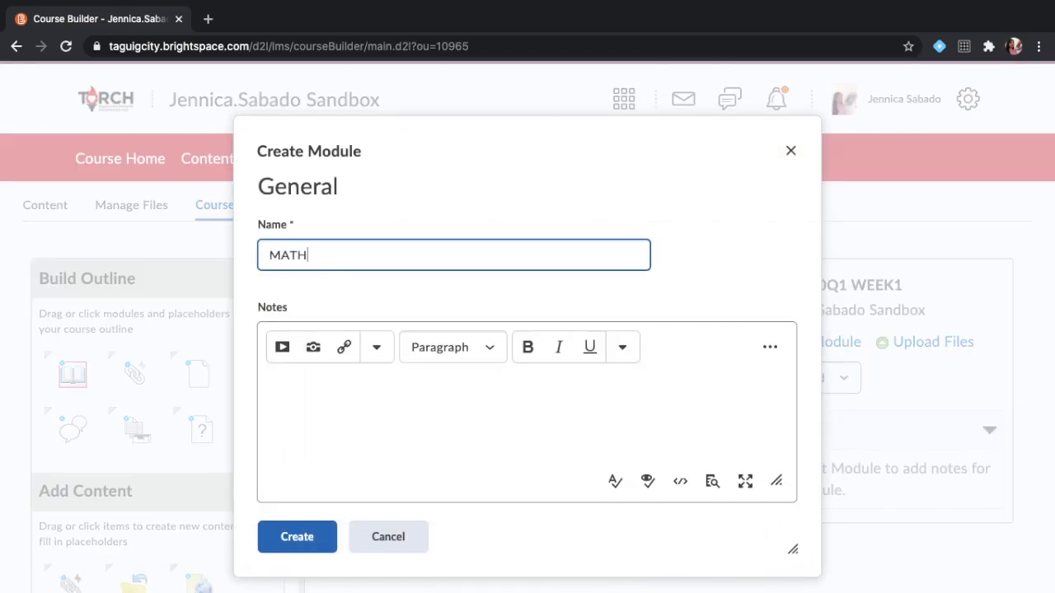
{"action": "type", "text": "10Q1 WEEK2"}
{"action": "left_click", "coordinate": [294, 533]}
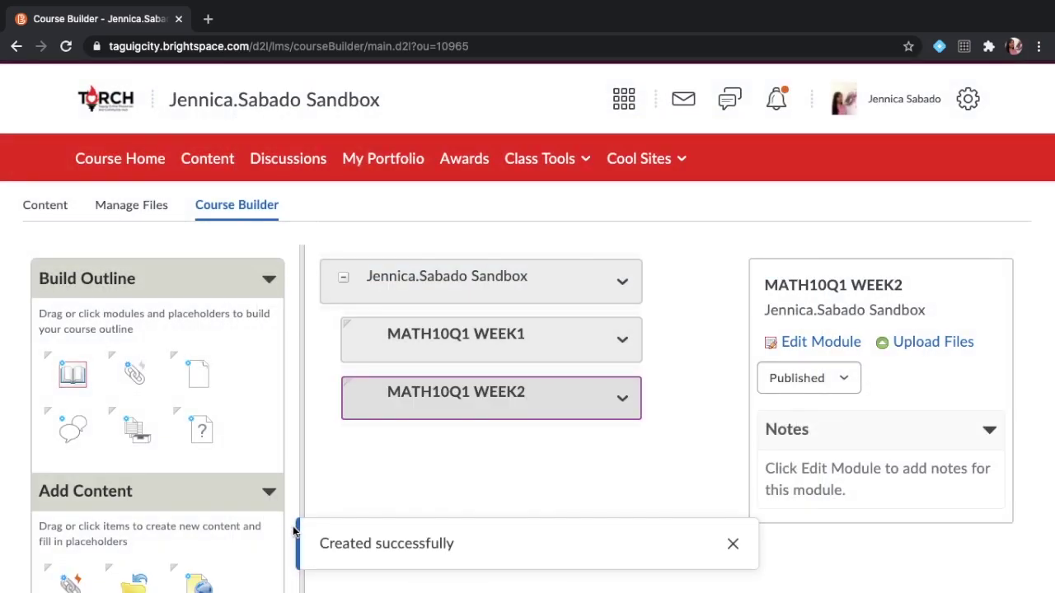
{"action": "scroll", "coordinate": [294, 533], "scroll_direction": "down", "scroll_amount": 1}
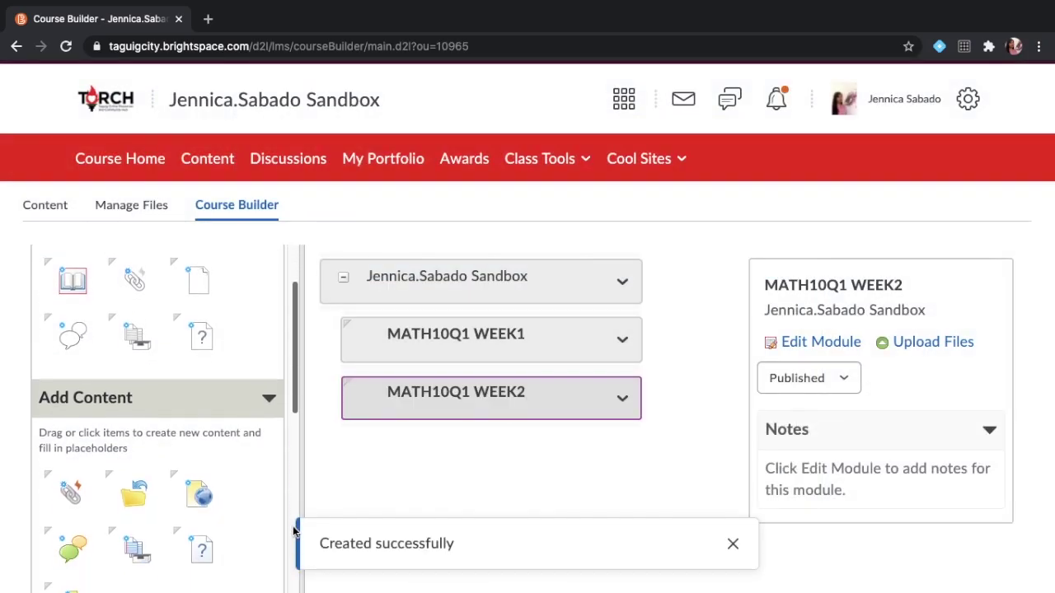
Drop a quiz placeholder into MATH10Q1 WEEK1 and create it as PRETEST WEEK1.
{"action": "left_click", "coordinate": [486, 351]}
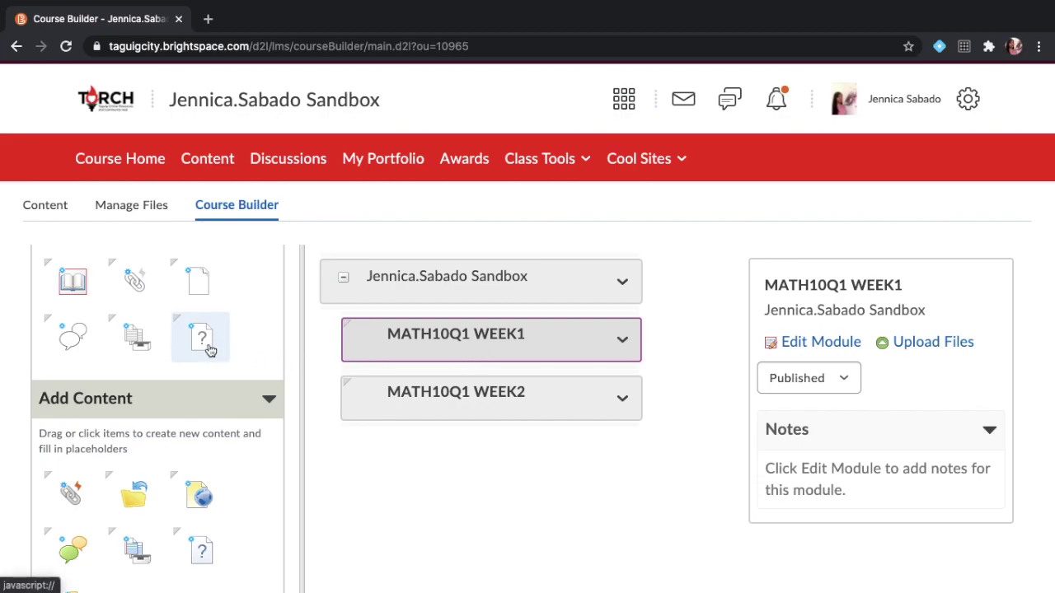
{"action": "left_click_drag", "start_coordinate": [192, 340], "coordinate": [430, 342]}
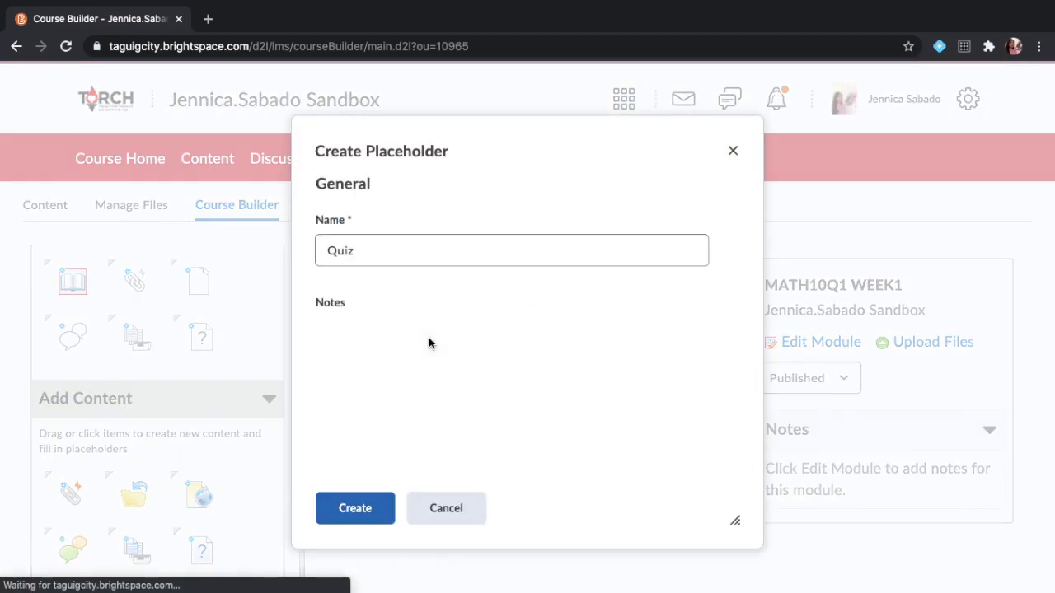
{"action": "left_click", "coordinate": [431, 250]}
{"action": "type", "text": "A"}
{"action": "key", "text": "super+a"}
{"action": "type", "text": "pre"}
{"action": "key", "text": "BackSpace"}
{"action": "key", "text": "BackSpace"}
{"action": "key", "text": "BackSpace"}
{"action": "type", "text": "PRES"}
{"action": "key", "text": "BackSpace"}
{"action": "type", "text": "TEST WEEK1"}
{"action": "left_click", "coordinate": [368, 507]}
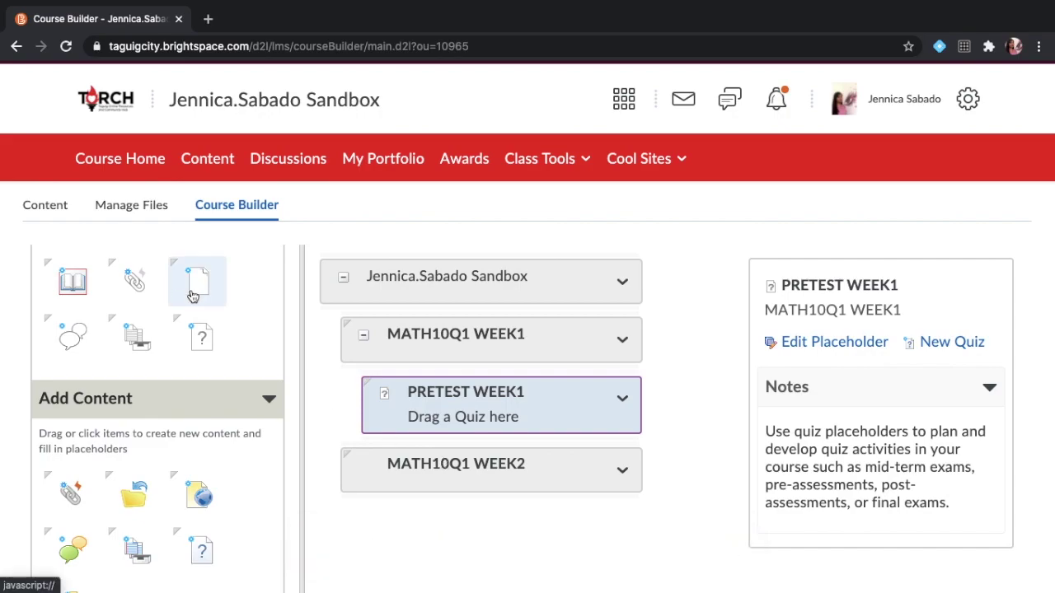
Create a LESSON 1 WEEK 1 sub-module in MATH10Q1 WEEK1, then drag a quiz placeholder below it.
{"action": "right_click", "coordinate": [75, 285]}
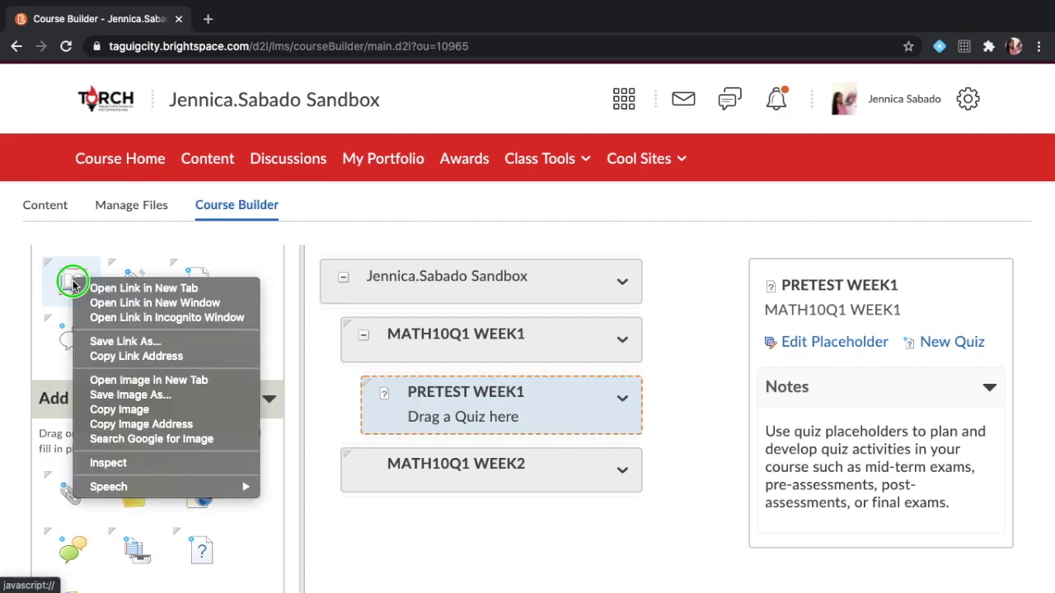
{"action": "key", "text": "Escape"}
{"action": "right_click", "coordinate": [75, 285]}
{"action": "key", "text": "Escape"}
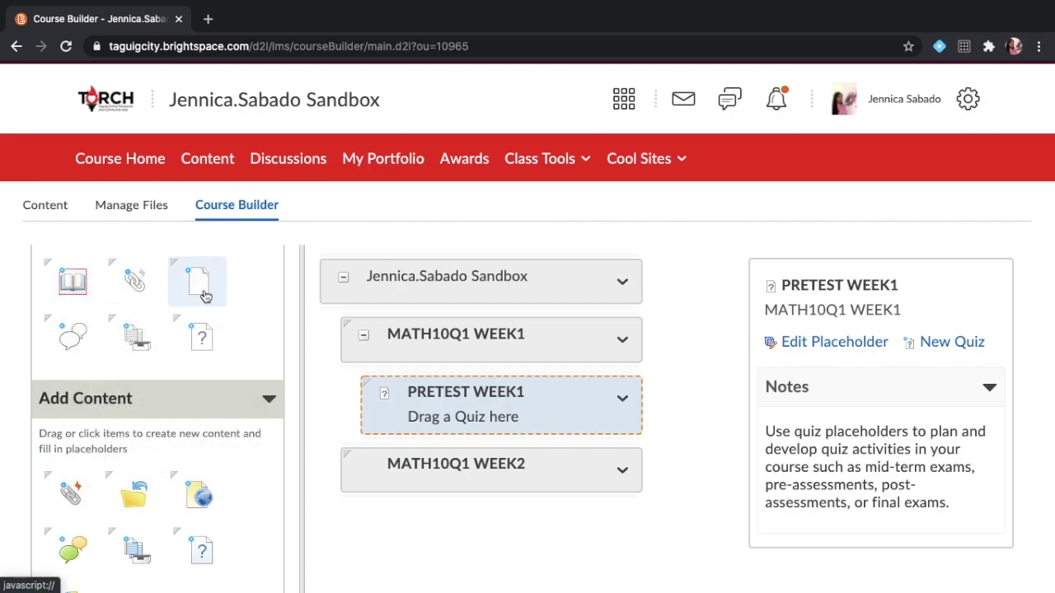
{"action": "right_click", "coordinate": [78, 287]}
{"action": "key", "text": "Escape"}
{"action": "left_click_drag", "start_coordinate": [78, 282], "coordinate": [429, 343]}
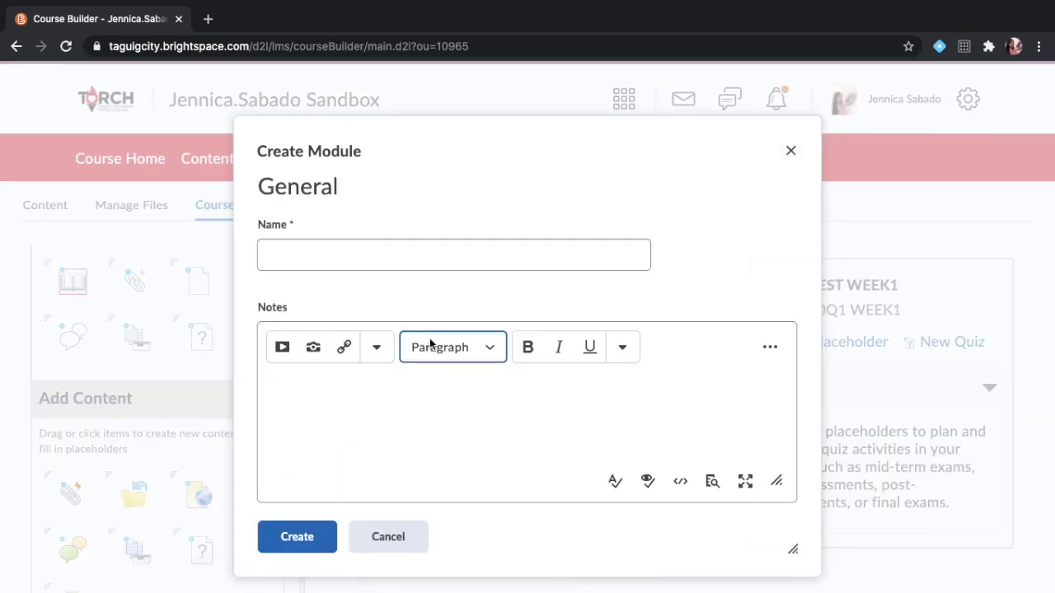
{"action": "left_click", "coordinate": [478, 258]}
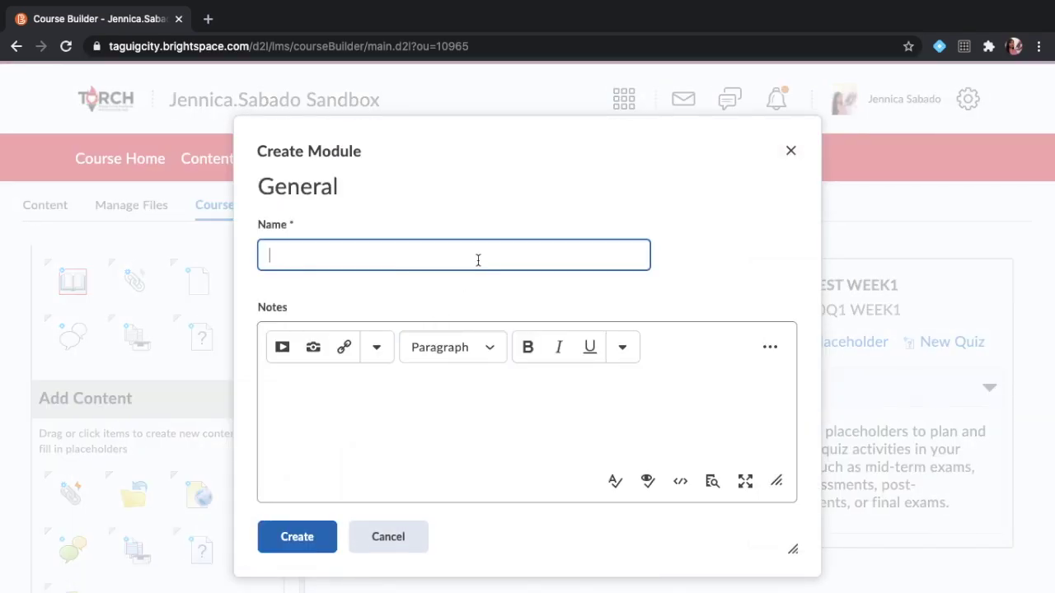
{"action": "type", "text": "LESSON 1 WEEK 1"}
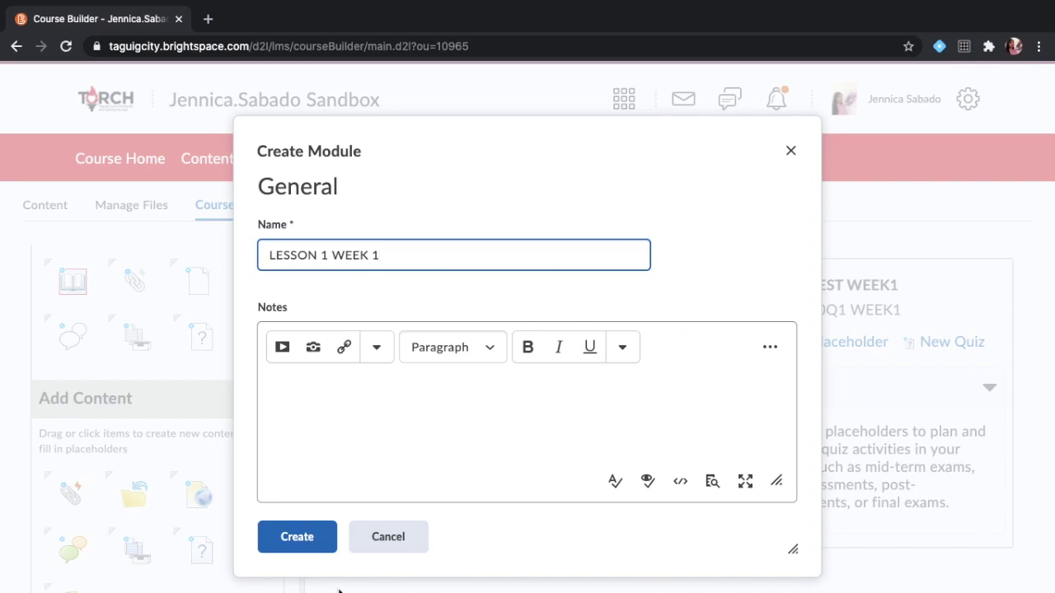
{"action": "left_click", "coordinate": [318, 542]}
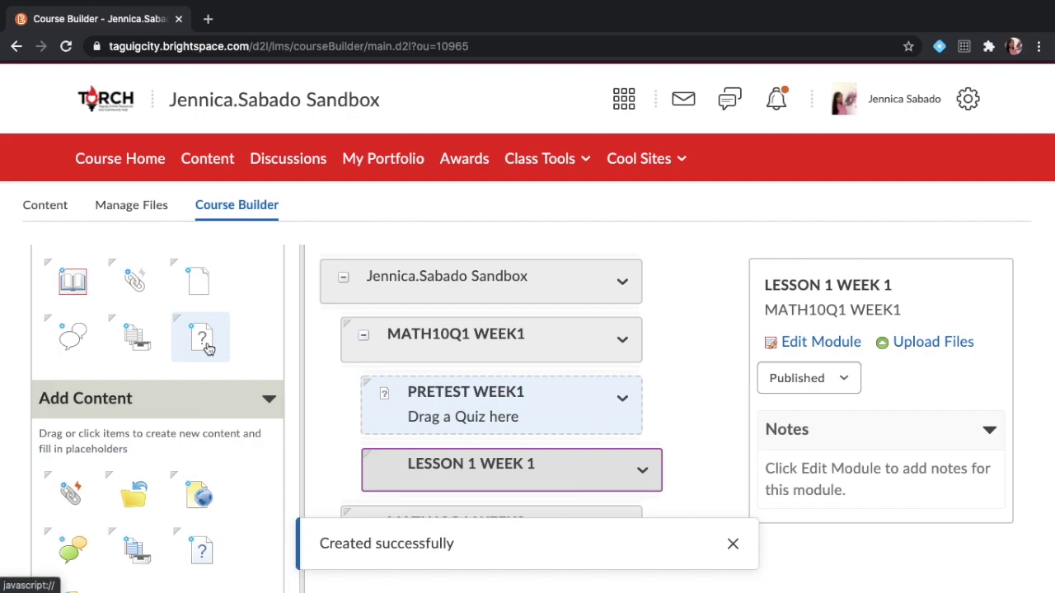
{"action": "left_click_drag", "start_coordinate": [202, 337], "coordinate": [393, 464]}
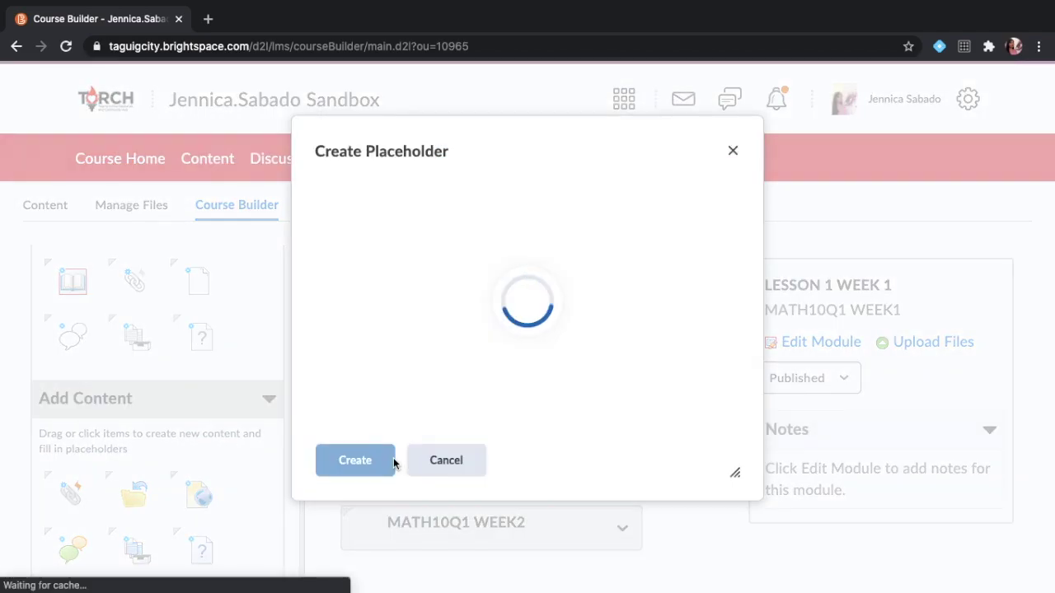
Name the new quiz placeholder QUIZ 1 LESSON 1 and create it.
{"action": "key", "text": "ctrl+a"}
{"action": "left_click", "coordinate": [508, 261]}
{"action": "key", "text": "ctrl+a"}
{"action": "type", "text": "quizzes"}
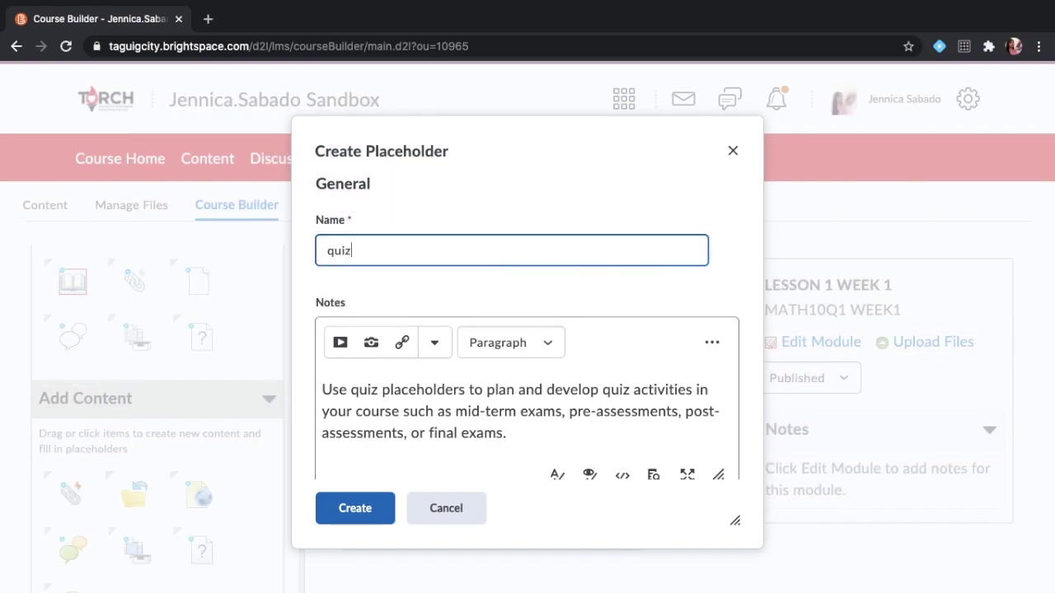
{"action": "key", "text": "BackSpace"}
{"action": "key", "text": "BackSpace"}
{"action": "key", "text": "BackSpace"}
{"action": "key", "text": "BackSpace"}
{"action": "key", "text": "BackSpace"}
{"action": "key", "text": "BackSpace"}
{"action": "key", "text": "BackSpace"}
{"action": "type", "text": "QUIZ 1 LE"}
{"action": "key", "text": "BackSpace"}
{"action": "key", "text": "BackSpace"}
{"action": "type", "text": "WE"}
{"action": "key", "text": "BackSpace"}
{"action": "key", "text": "BackSpace"}
{"action": "type", "text": "LESSON 1"}
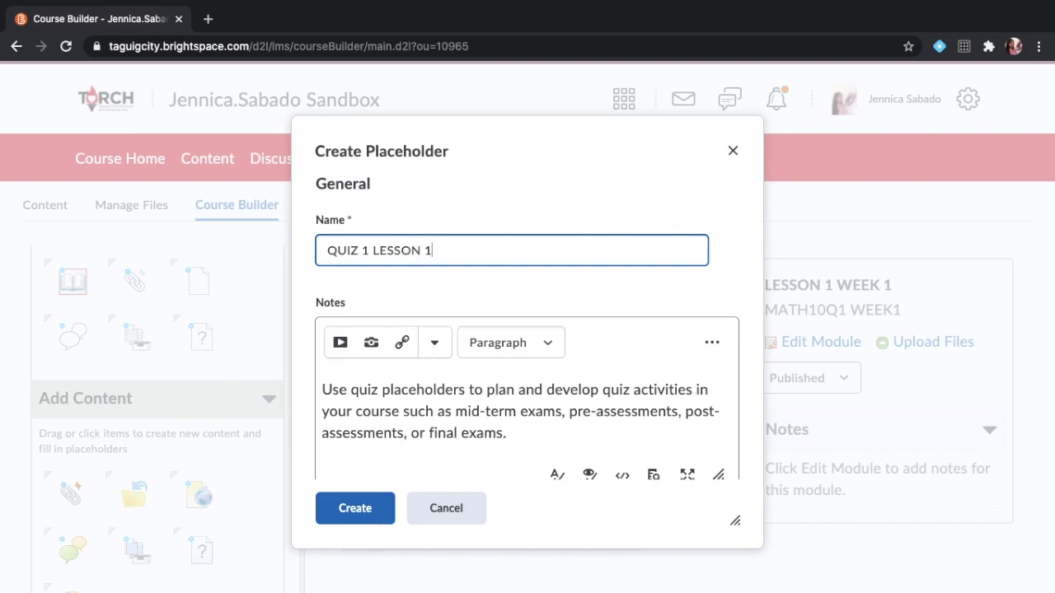
{"action": "left_click", "coordinate": [383, 509]}
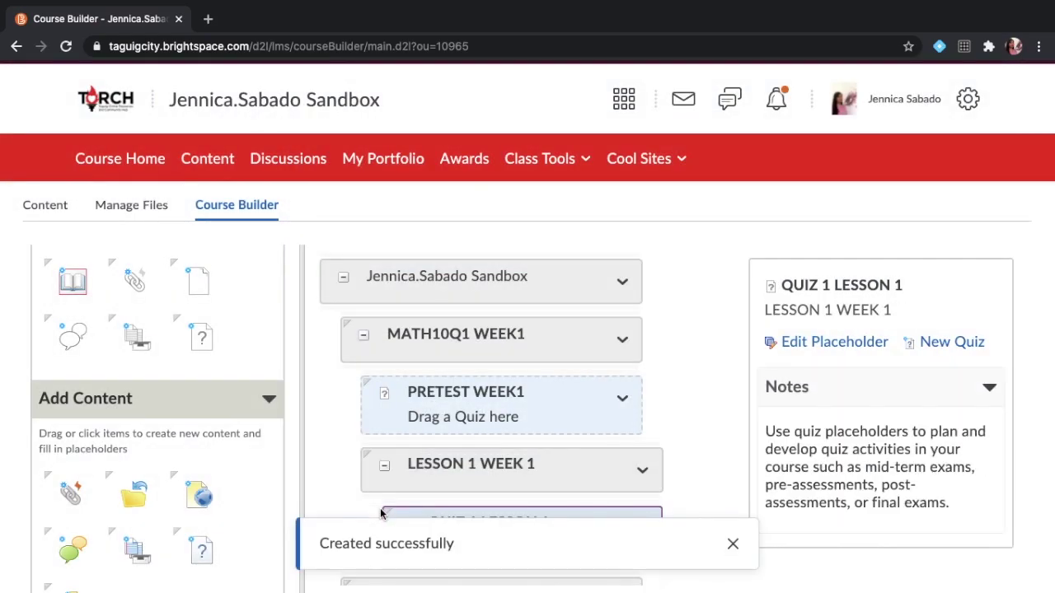
{"action": "left_click", "coordinate": [731, 544]}
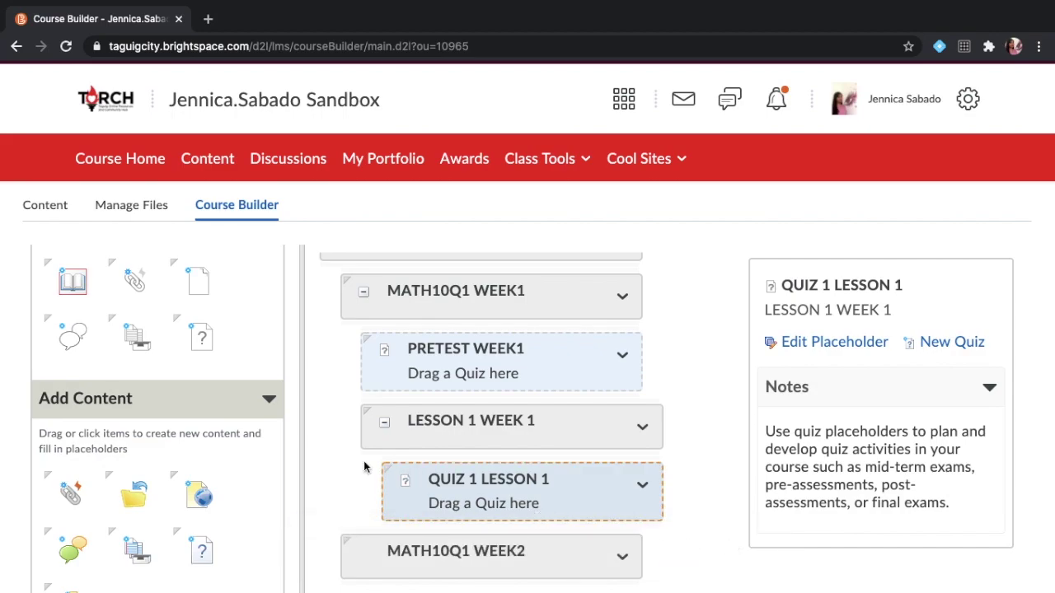
Add a quiz placeholder named POSTTEST WEEK 1 inside MATH10Q1 WEEK1.
{"action": "left_click", "coordinate": [207, 344]}
{"action": "left_click_drag", "start_coordinate": [208, 344], "coordinate": [434, 292]}
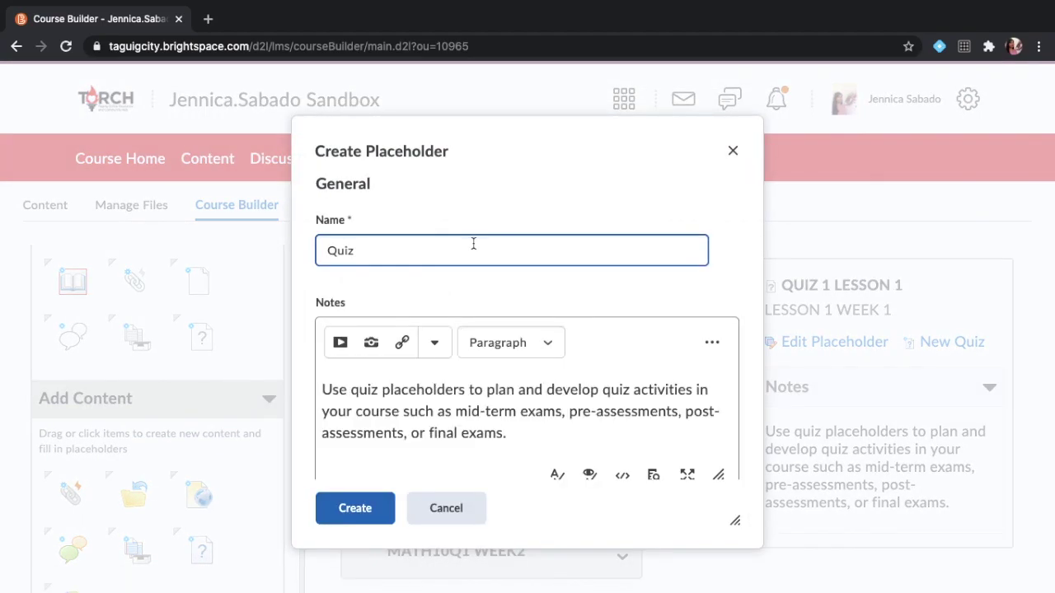
{"action": "double_click", "coordinate": [473, 251]}
{"action": "type", "text": "POSTTEST WEEK 1"}
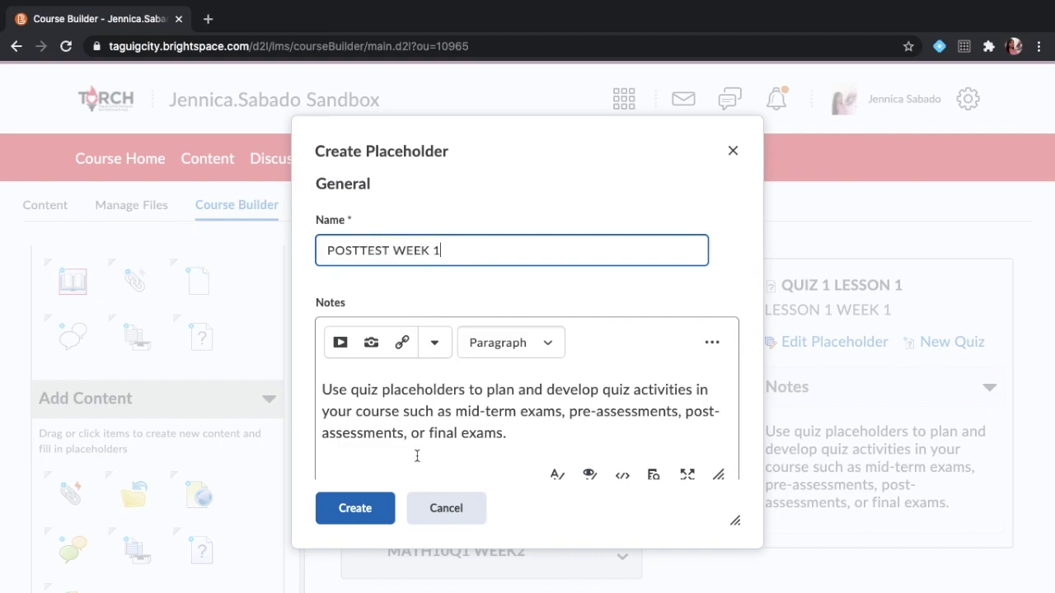
{"action": "left_click", "coordinate": [336, 507]}
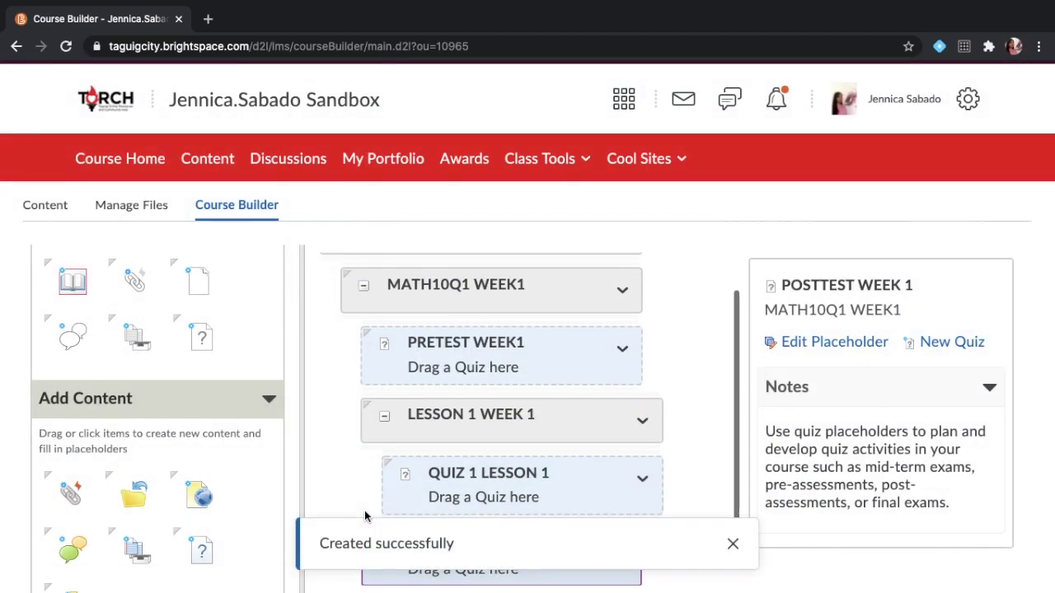
{"action": "scroll", "coordinate": [467, 432], "scroll_direction": "down", "scroll_amount": 1}
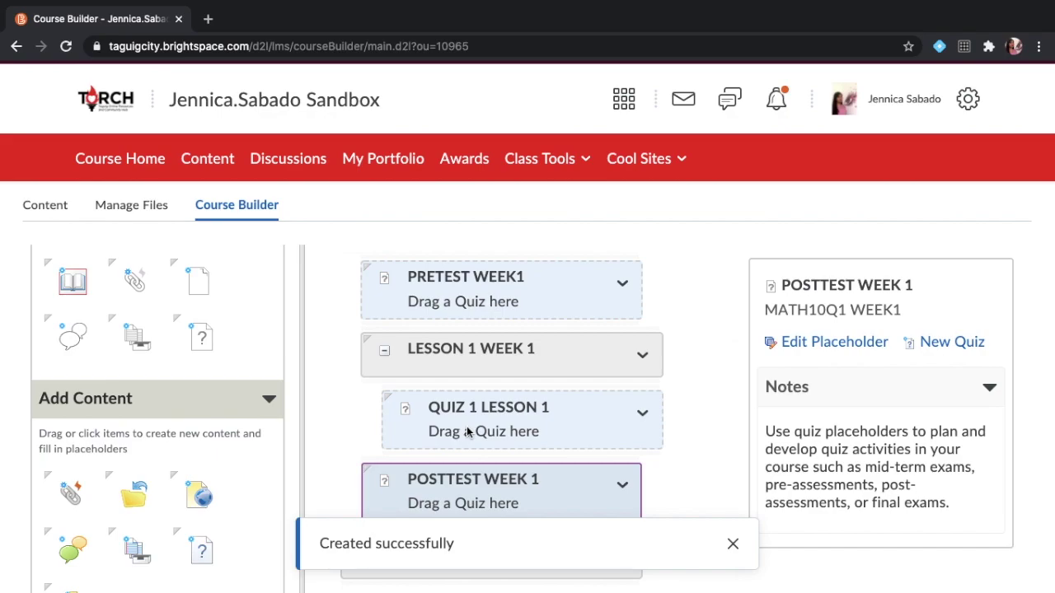
{"action": "left_click", "coordinate": [216, 161]}
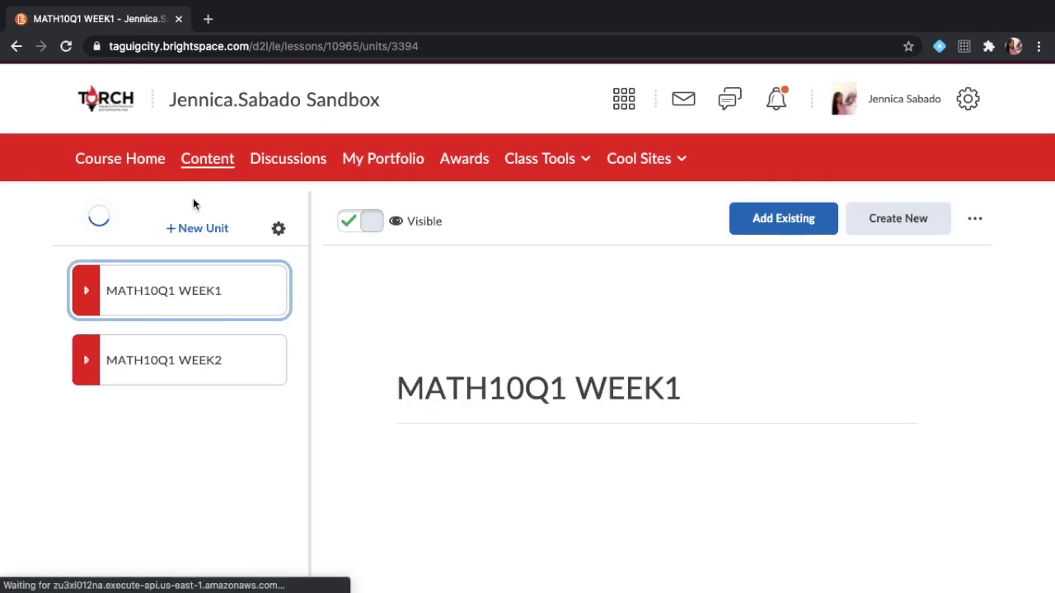
{"action": "left_click", "coordinate": [87, 293]}
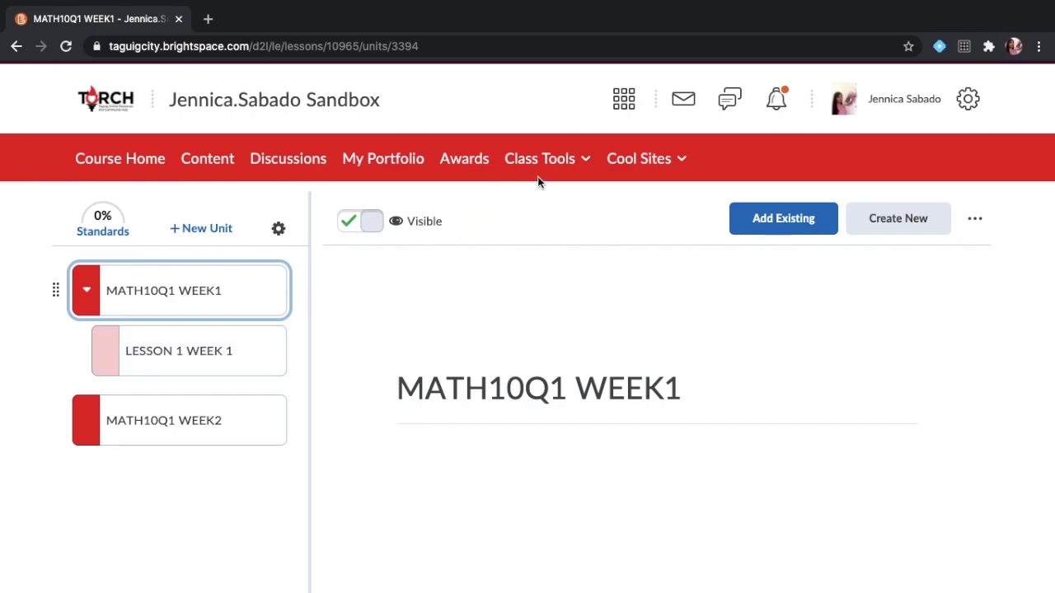
{"action": "left_click", "coordinate": [557, 162]}
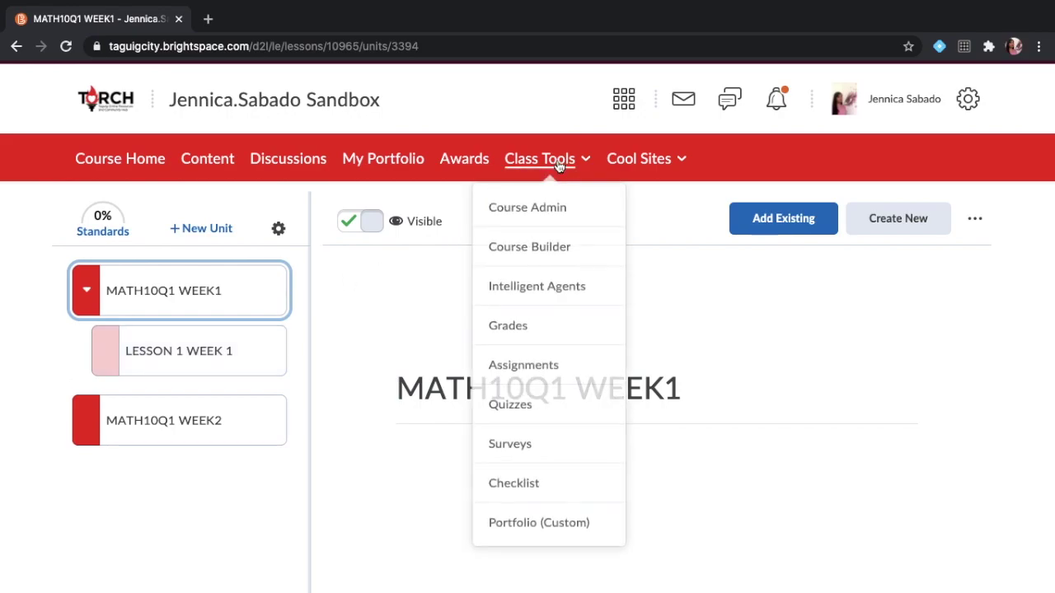
{"action": "left_click", "coordinate": [534, 248]}
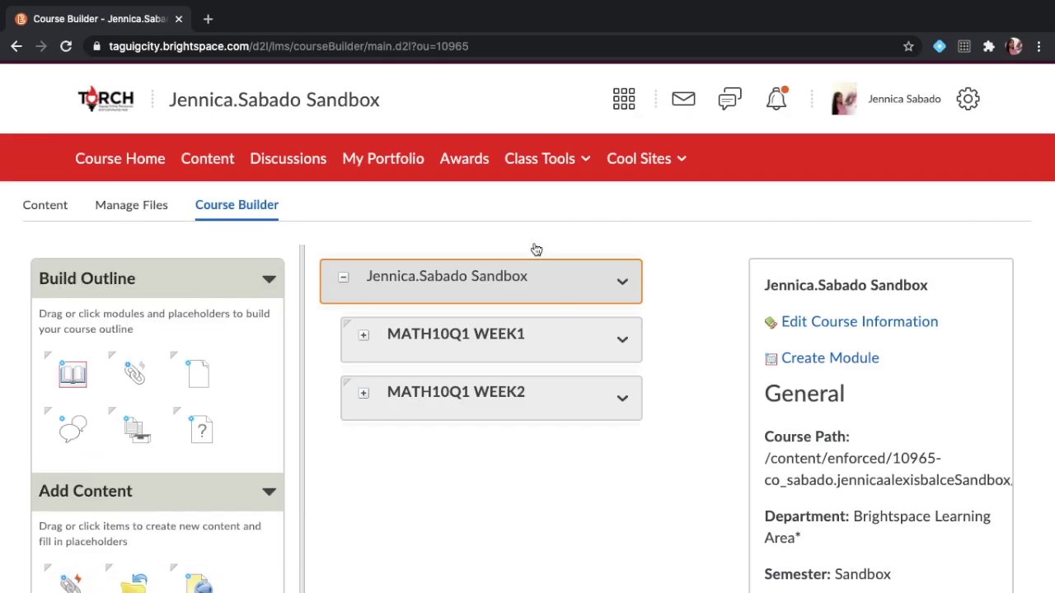
Select the POSTTEST WEEK 1 placeholder under MATH10Q1 WEEK1 and start a new quiz for it.
{"action": "left_click", "coordinate": [364, 337]}
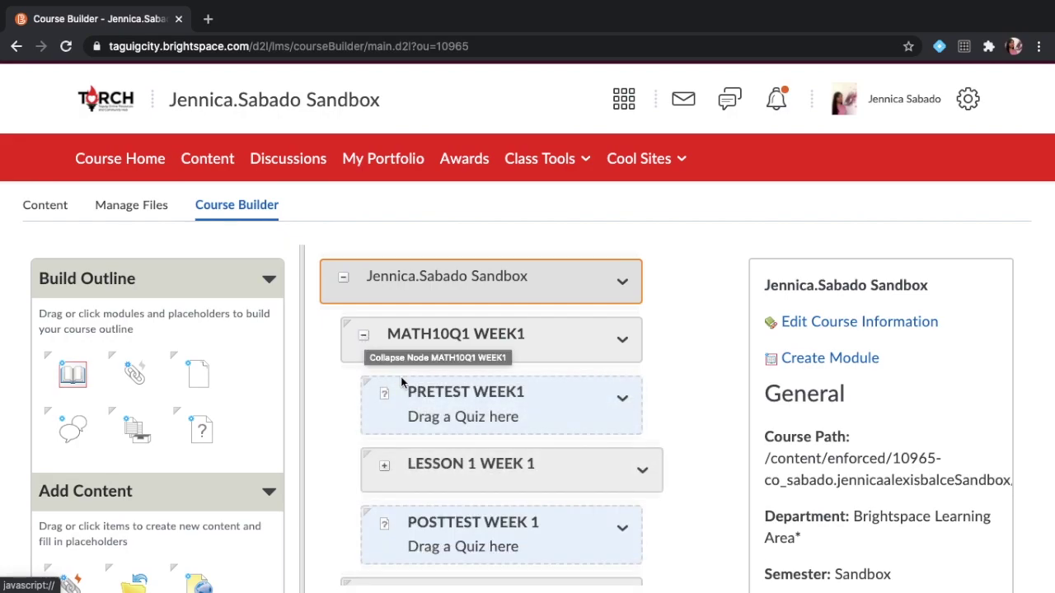
{"action": "left_click", "coordinate": [438, 402]}
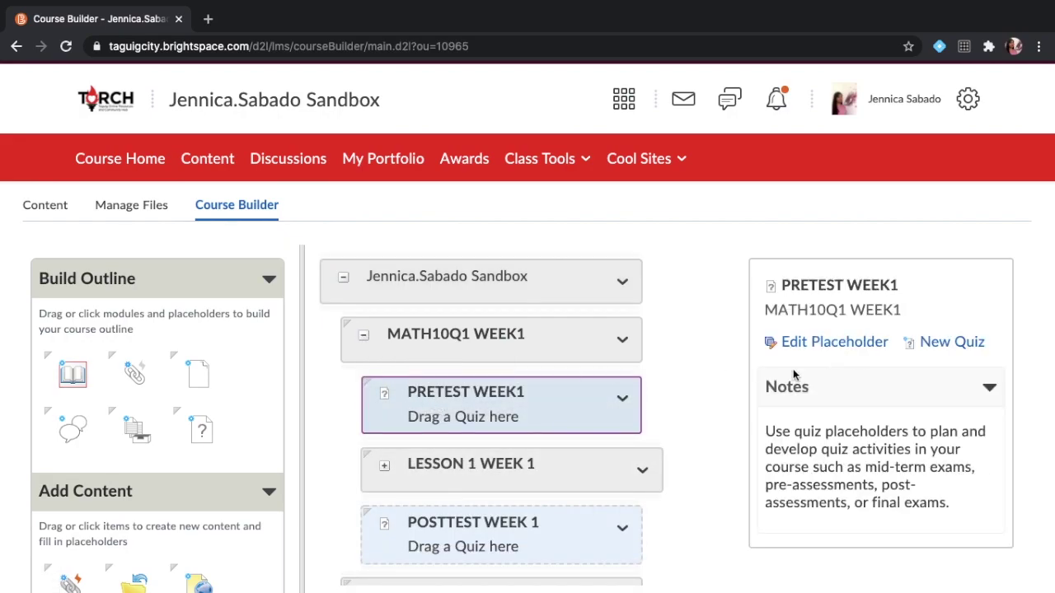
{"action": "scroll", "coordinate": [612, 442], "scroll_direction": "down", "scroll_amount": 1}
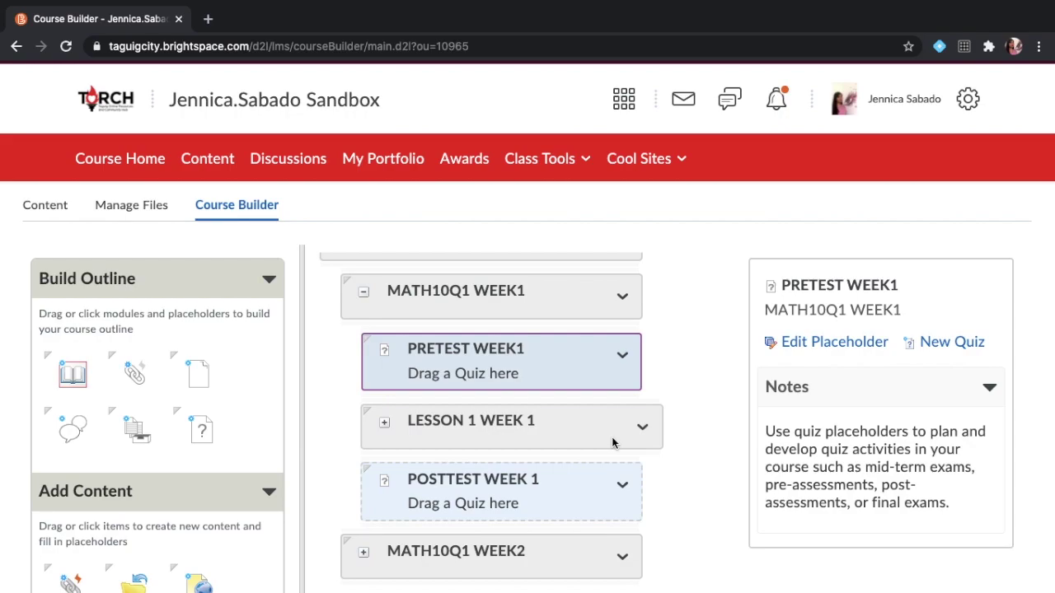
{"action": "left_click", "coordinate": [541, 492]}
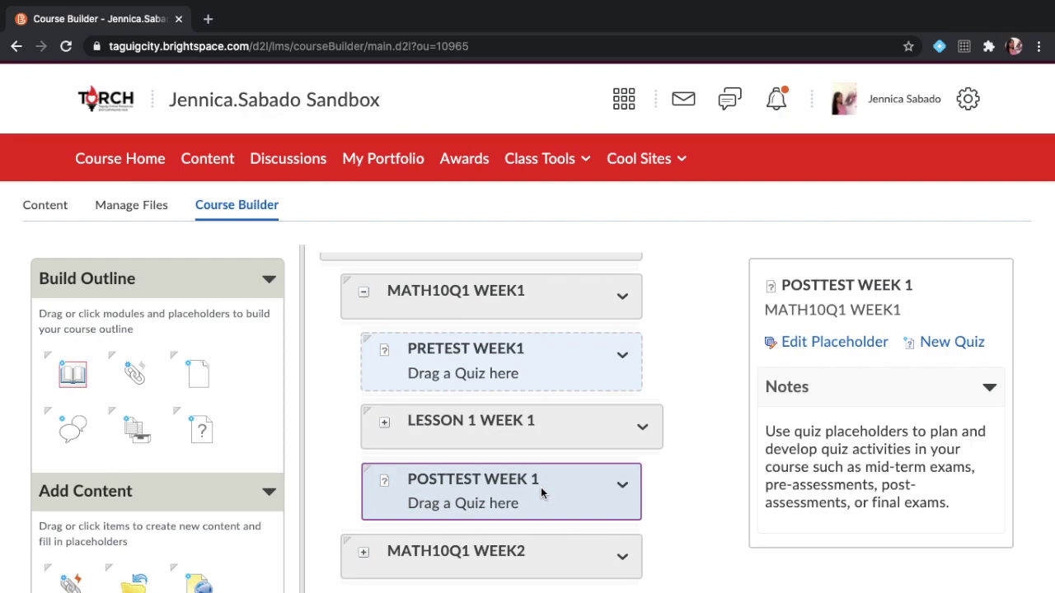
{"action": "left_click", "coordinate": [954, 344]}
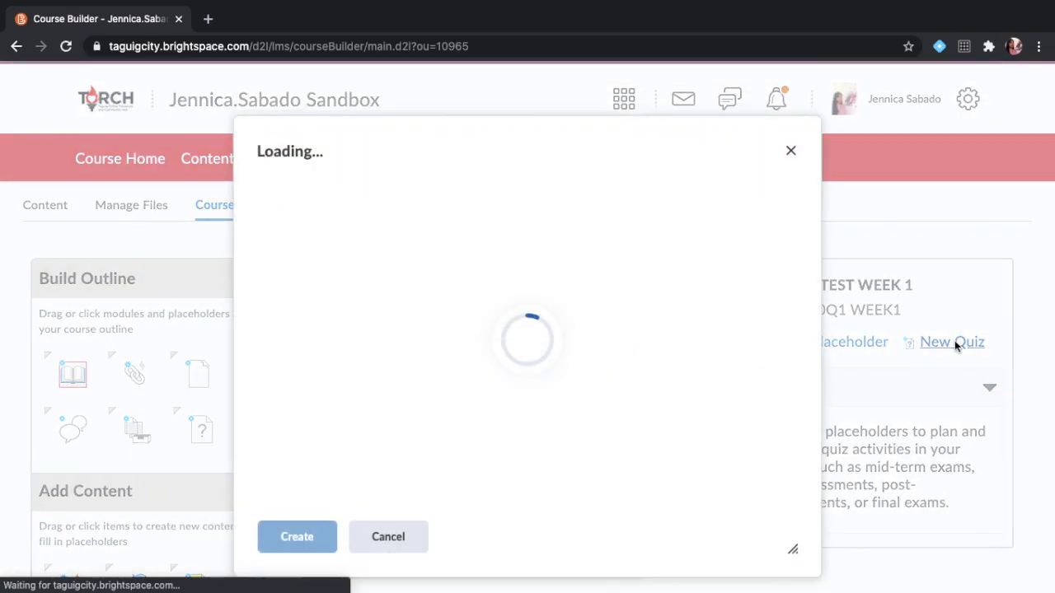
Create a new quiz named POSTTEST WEEK 1, leaving due, start and end dates unset.
{"action": "left_click", "coordinate": [587, 251]}
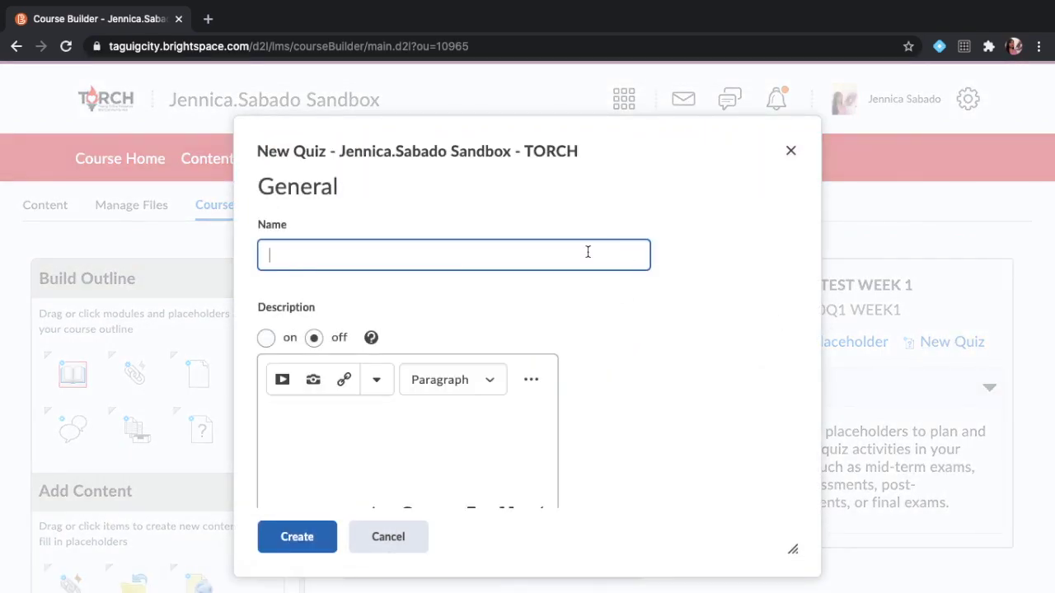
{"action": "type", "text": "POSTTEST WEEK 1"}
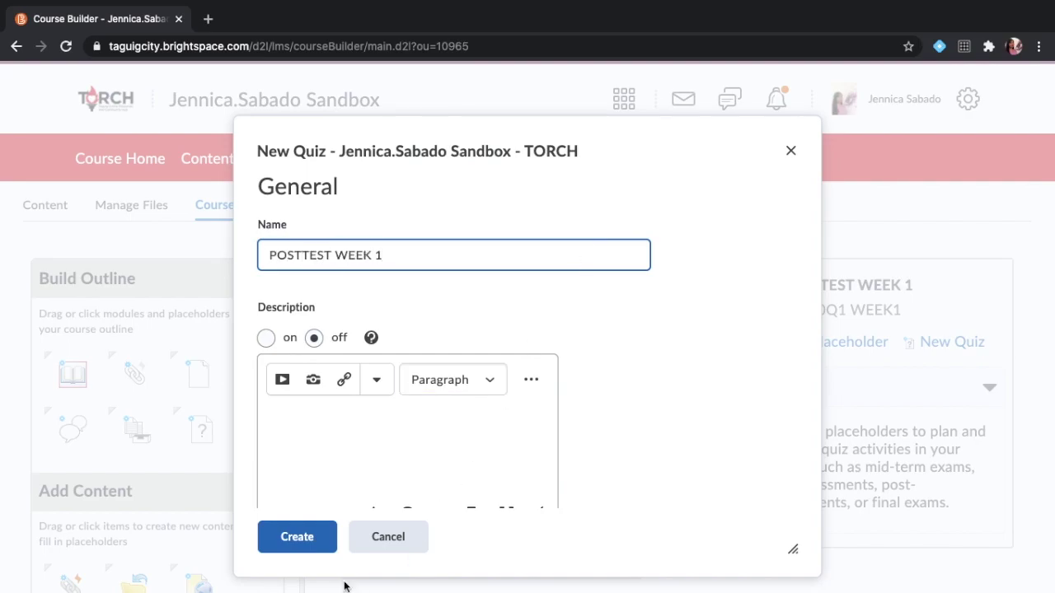
{"action": "scroll", "coordinate": [372, 469], "scroll_direction": "down", "scroll_amount": 10}
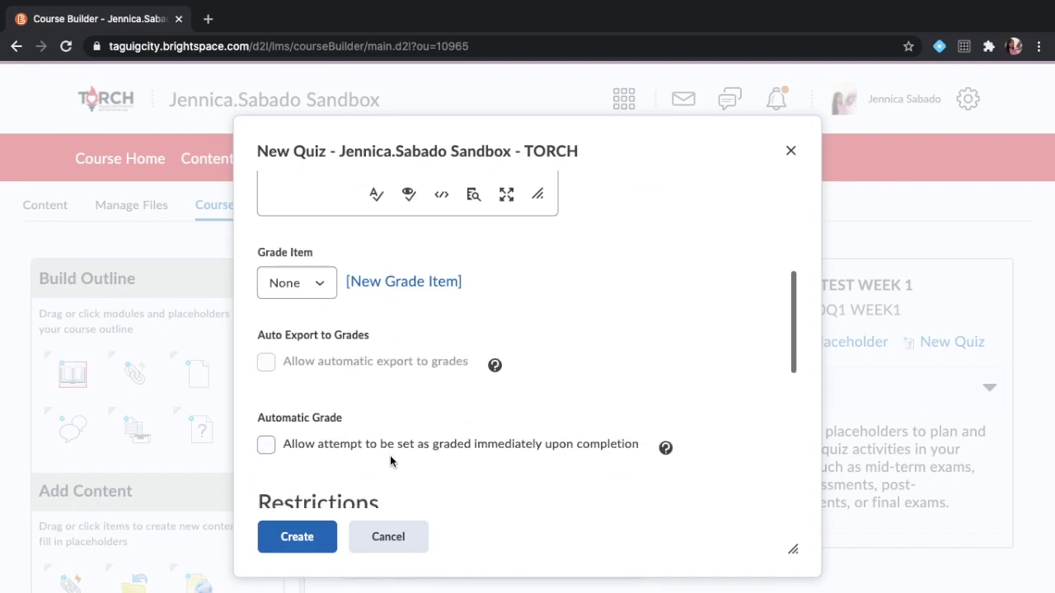
{"action": "scroll", "coordinate": [389, 461], "scroll_direction": "down", "scroll_amount": 2}
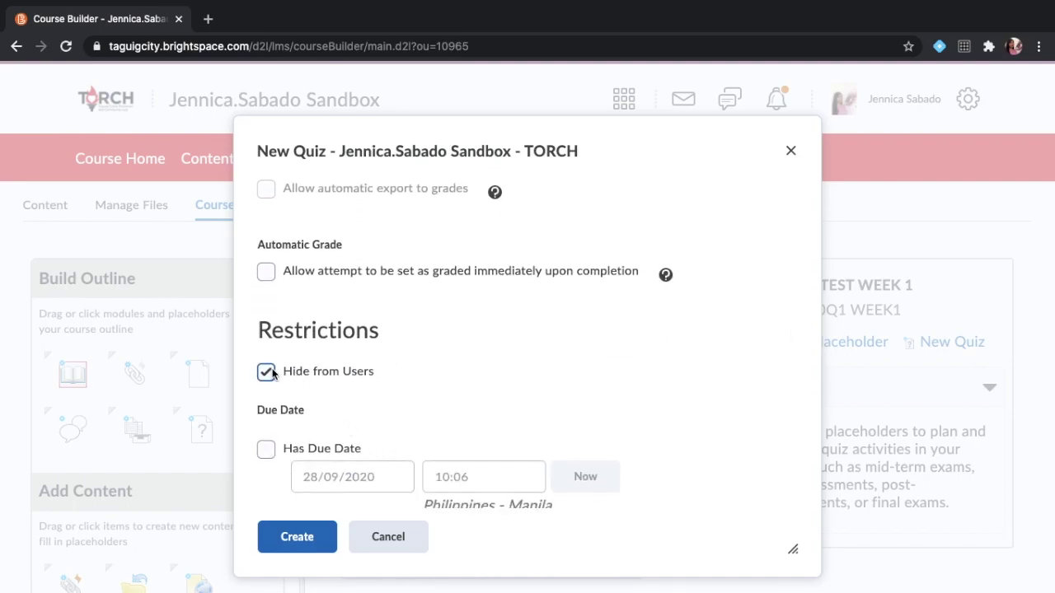
{"action": "scroll", "coordinate": [272, 372], "scroll_direction": "down", "scroll_amount": 4}
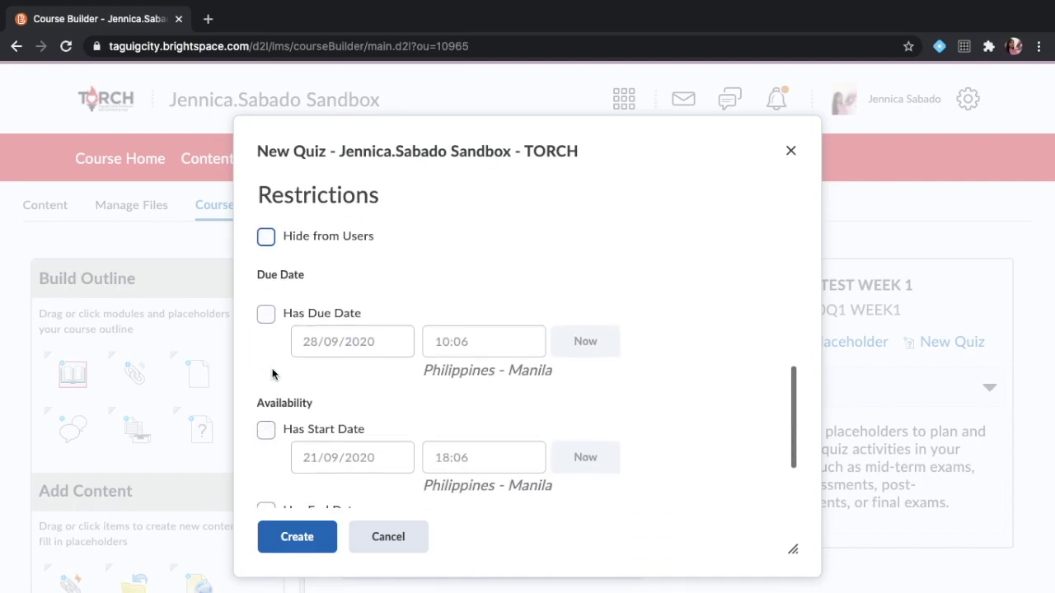
{"action": "scroll", "coordinate": [302, 360], "scroll_direction": "down", "scroll_amount": 3}
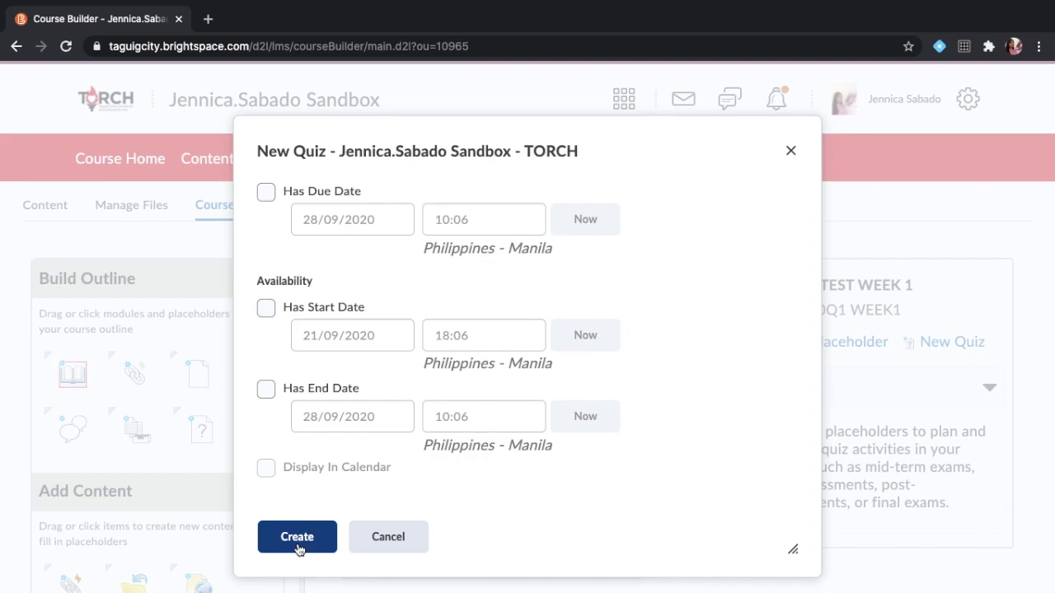
{"action": "left_click", "coordinate": [296, 540]}
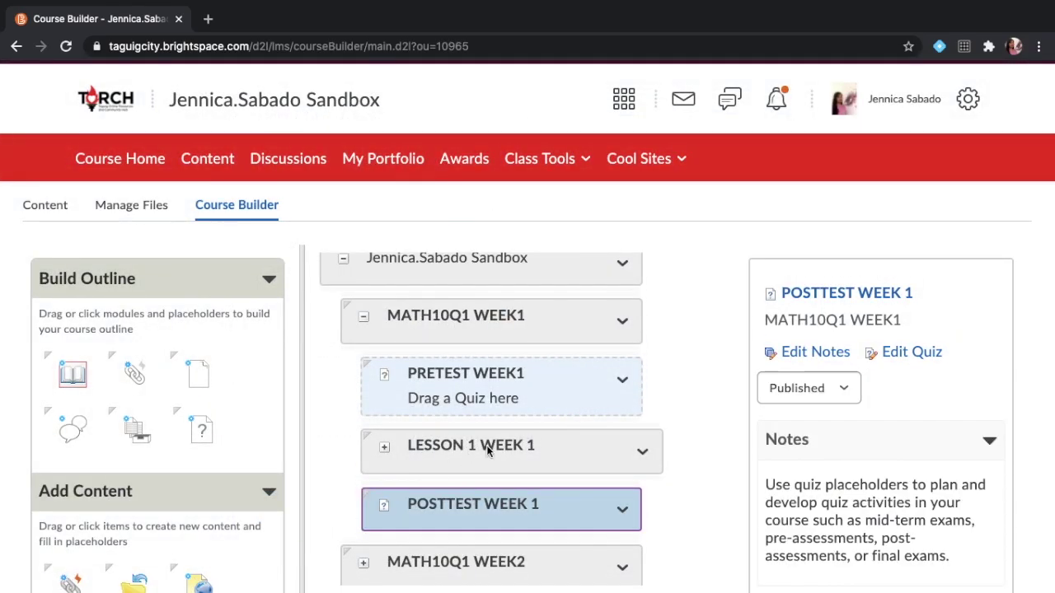
Check that POSTTEST WEEK 1 is listed as a published quiz in MATH10Q1 WEEK1.
{"action": "scroll", "coordinate": [487, 445], "scroll_direction": "down", "scroll_amount": 1}
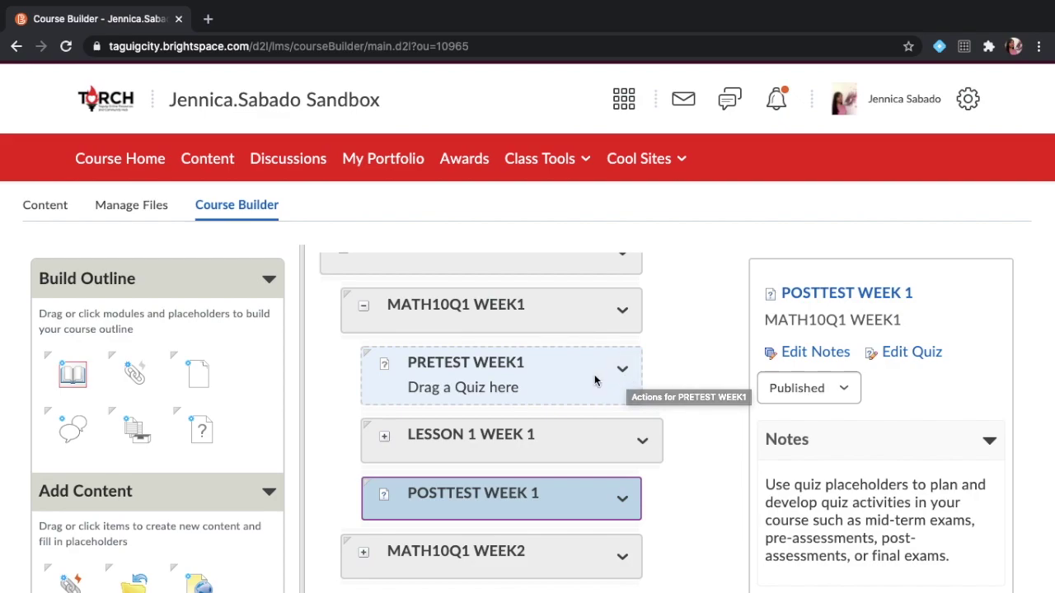
{"action": "left_click", "coordinate": [575, 164]}
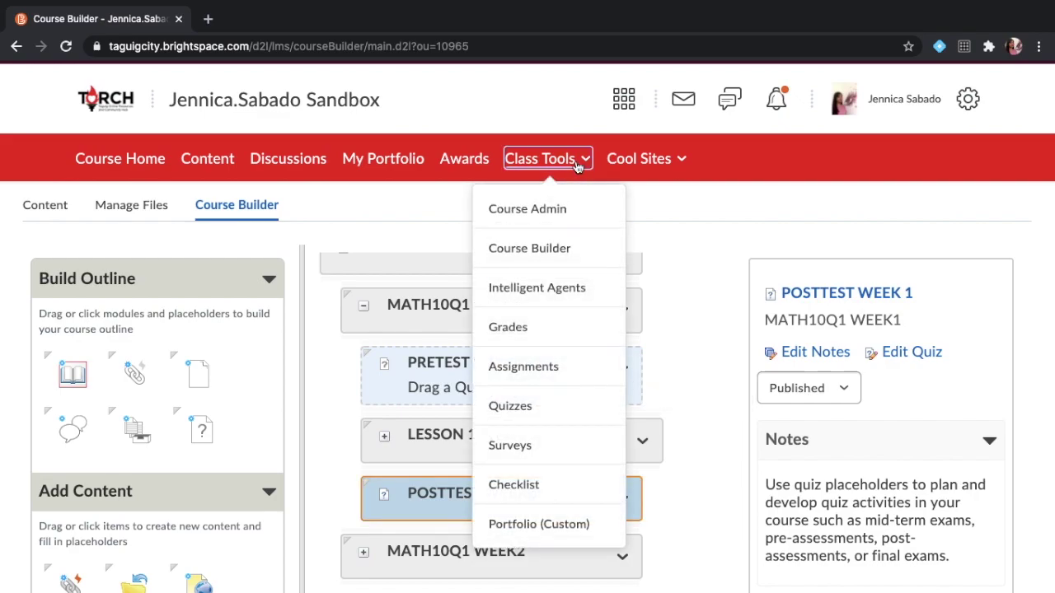
Go to Class Tools > Quizzes and open POSTTEST WEEK 1 in the Question Editor.
{"action": "left_click", "coordinate": [524, 408]}
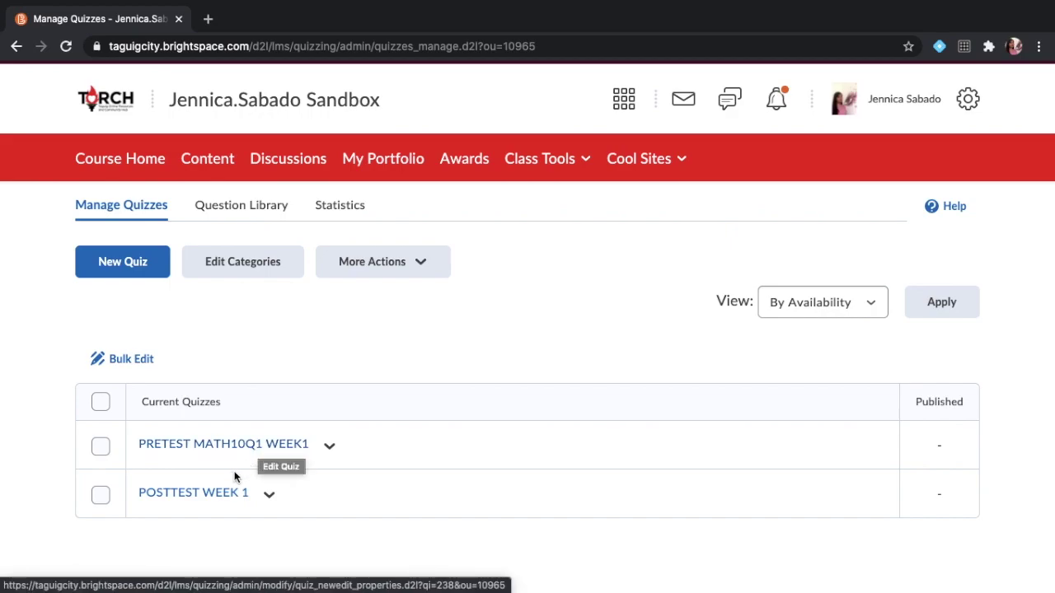
{"action": "left_click", "coordinate": [222, 498]}
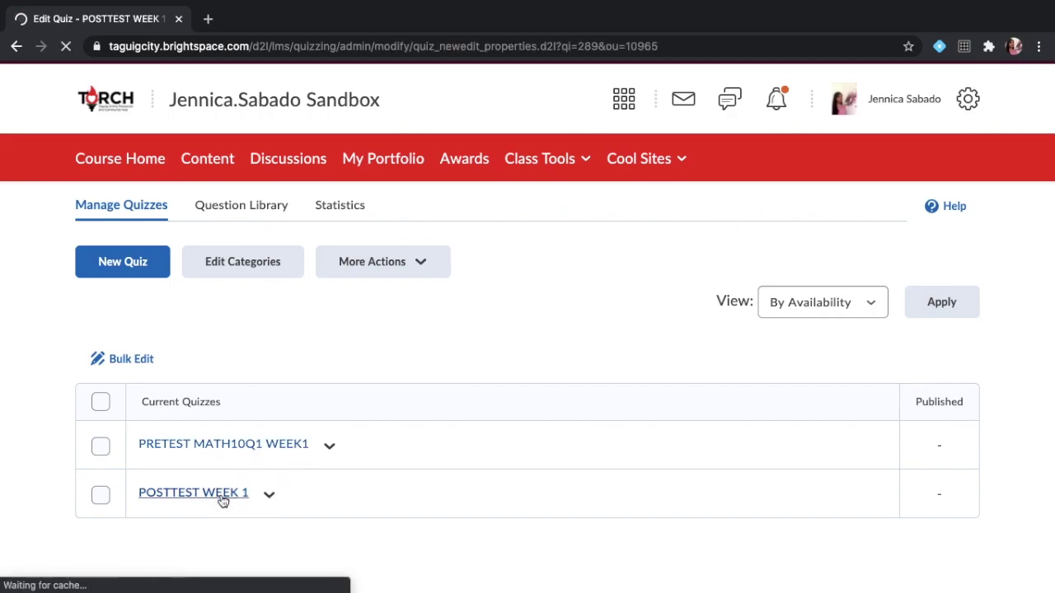
{"action": "scroll", "coordinate": [223, 501], "scroll_direction": "down", "scroll_amount": 3}
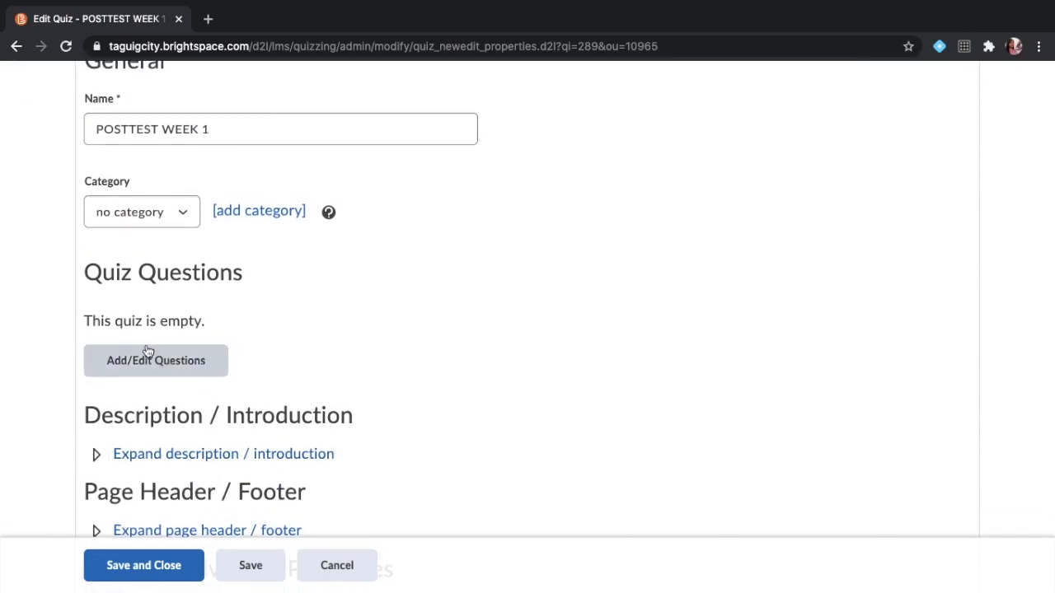
{"action": "scroll", "coordinate": [165, 338], "scroll_direction": "down", "scroll_amount": 1}
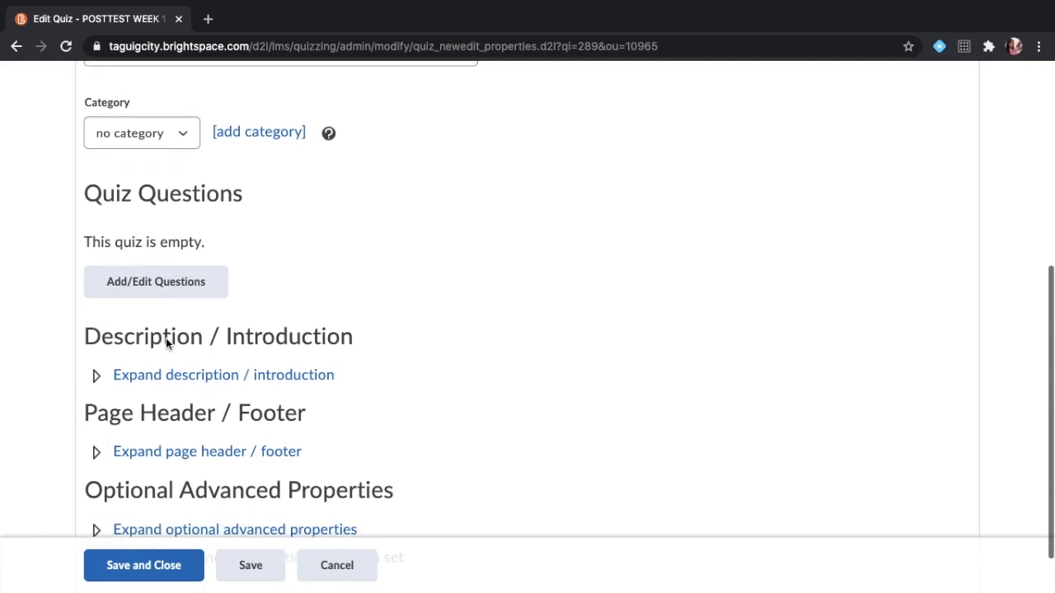
{"action": "left_click", "coordinate": [152, 295]}
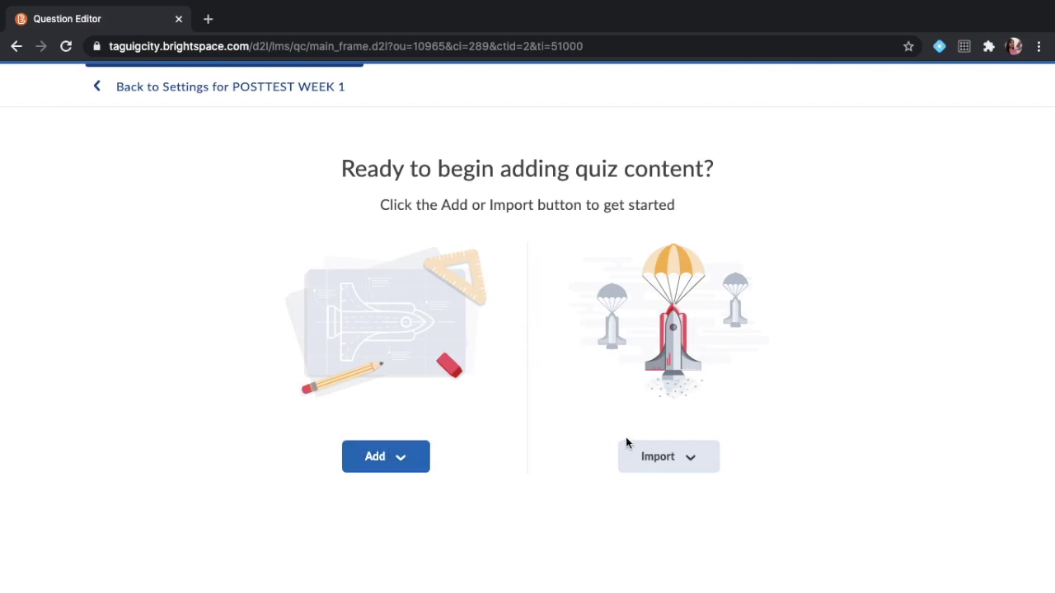
Start a new Multiple Choice question for POSTTEST WEEK 1 through Add > New Question.
{"action": "left_click", "coordinate": [689, 458]}
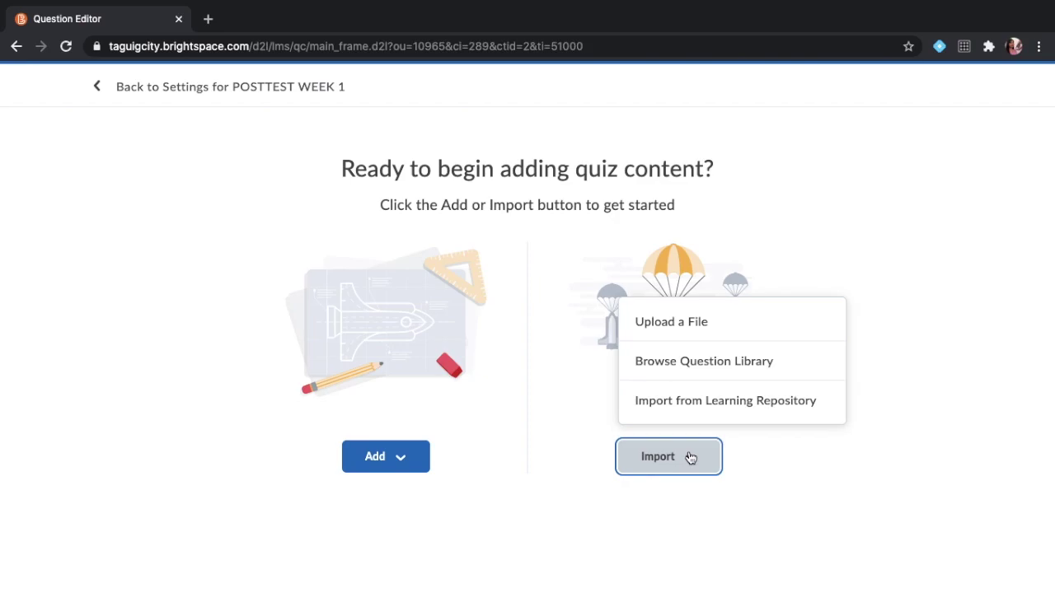
{"action": "left_click", "coordinate": [742, 488]}
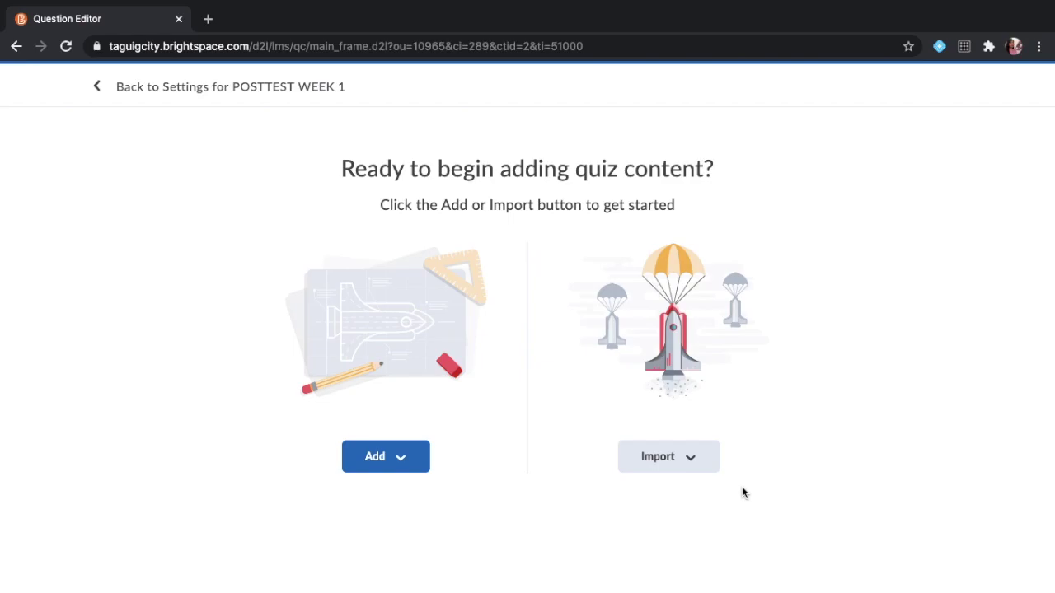
{"action": "left_click", "coordinate": [382, 468]}
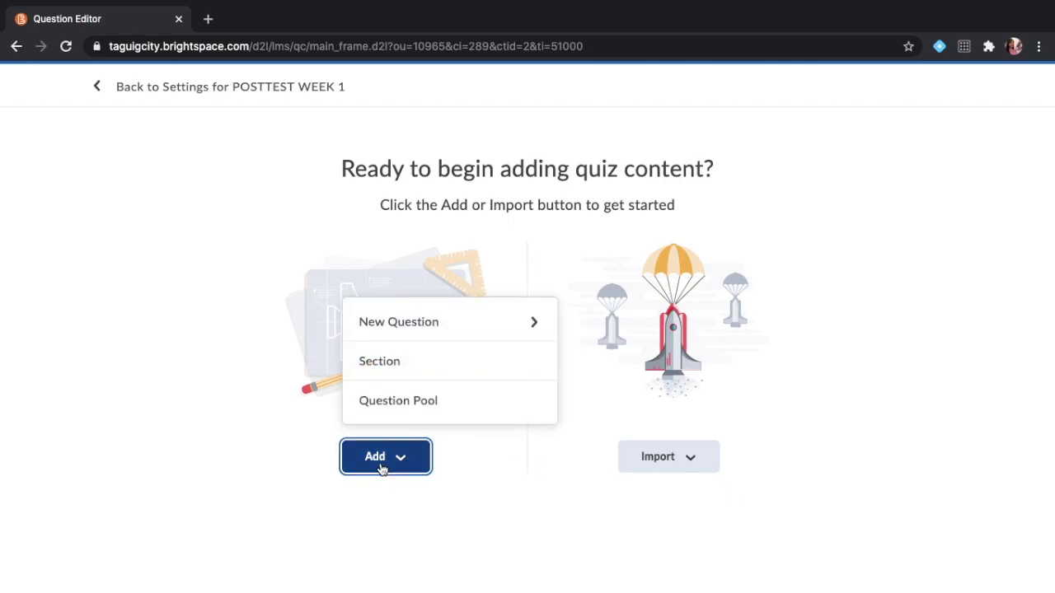
{"action": "left_click", "coordinate": [498, 320]}
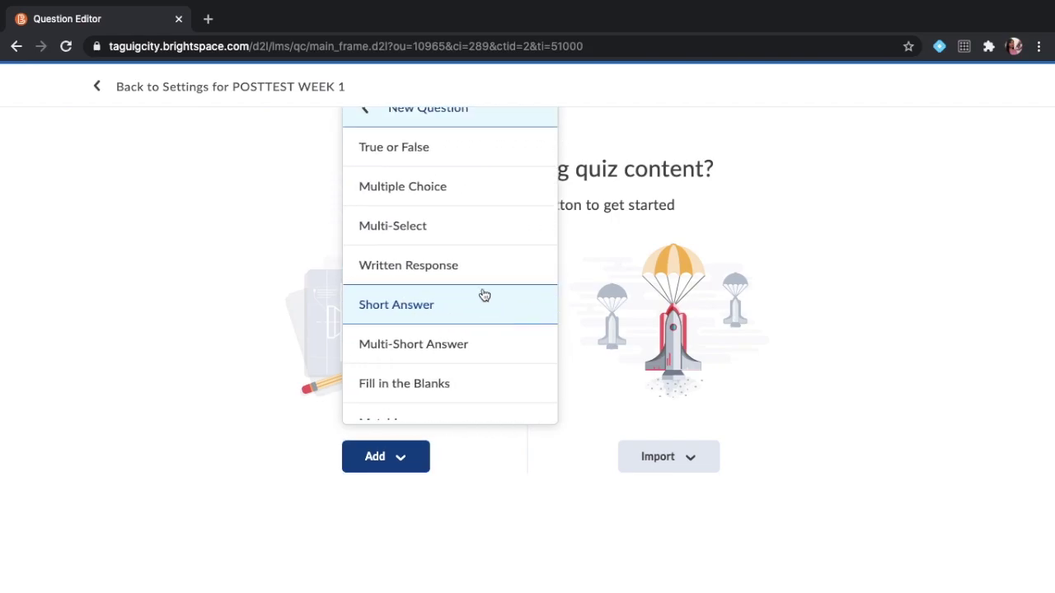
{"action": "left_click", "coordinate": [484, 191]}
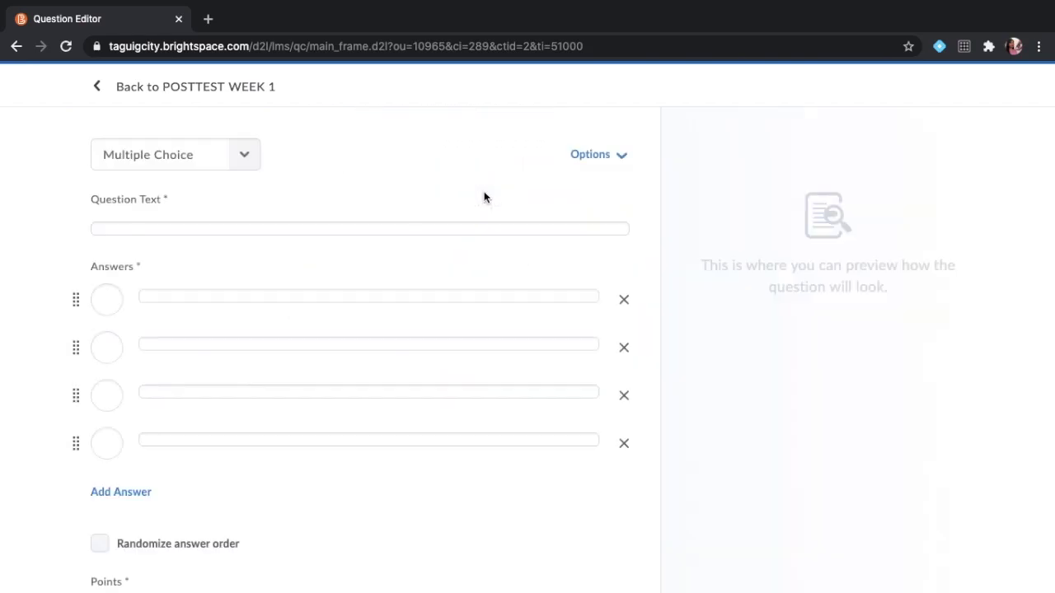
Exit Chrome full screen and narrow the browser window.
{"action": "mouse_move", "coordinate": [472, 4]}
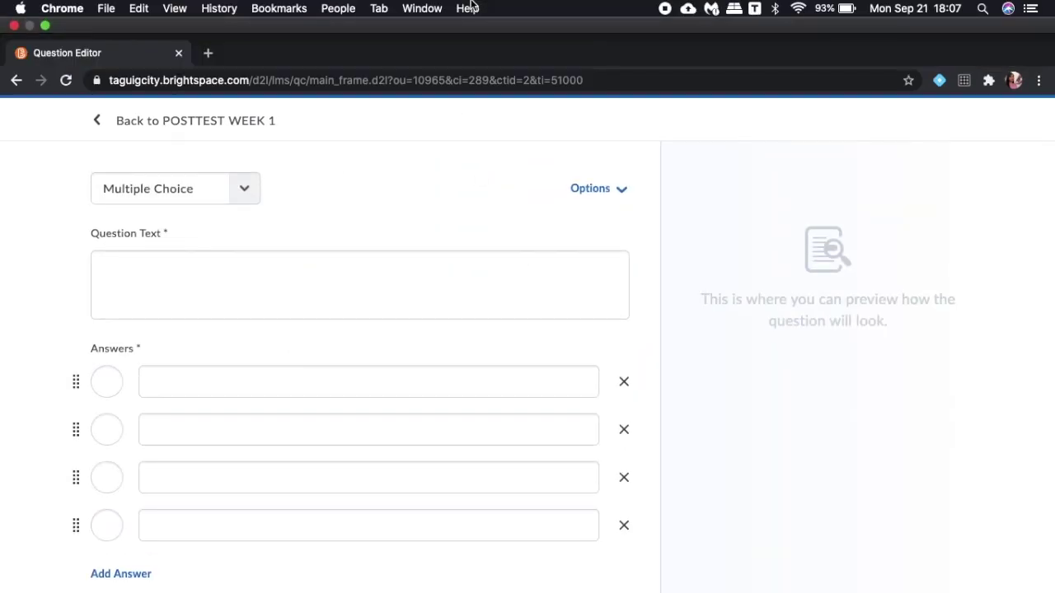
{"action": "left_click", "coordinate": [46, 25]}
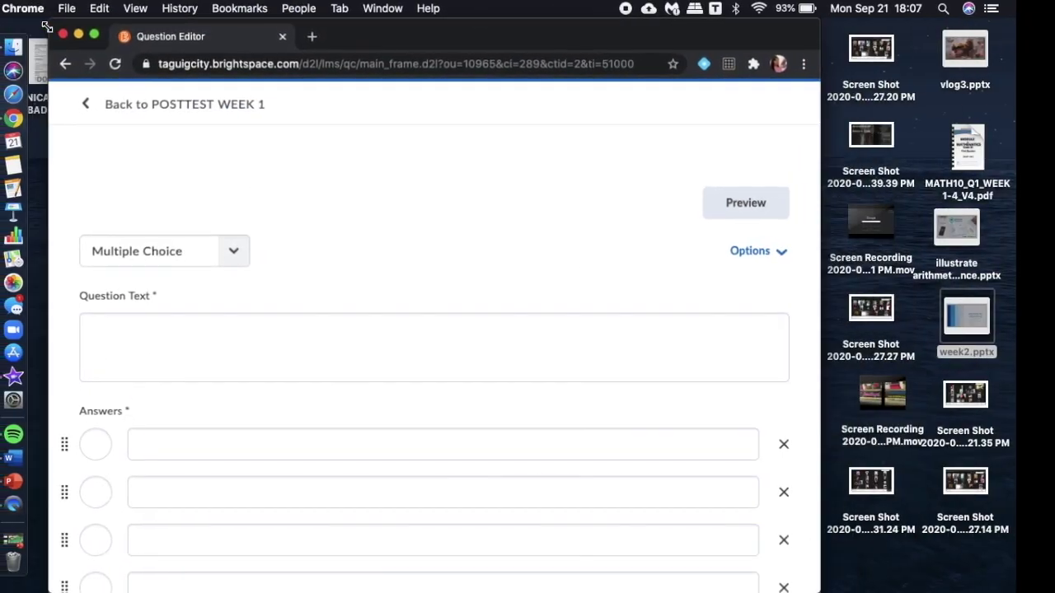
{"action": "left_click_drag", "start_coordinate": [820, 29], "coordinate": [659, 23]}
Open MATH10_Q1_WEEK1-4_V4.pdf in Preview at page 10 and tile it beside Chrome.
{"action": "left_click", "coordinate": [1010, 142]}
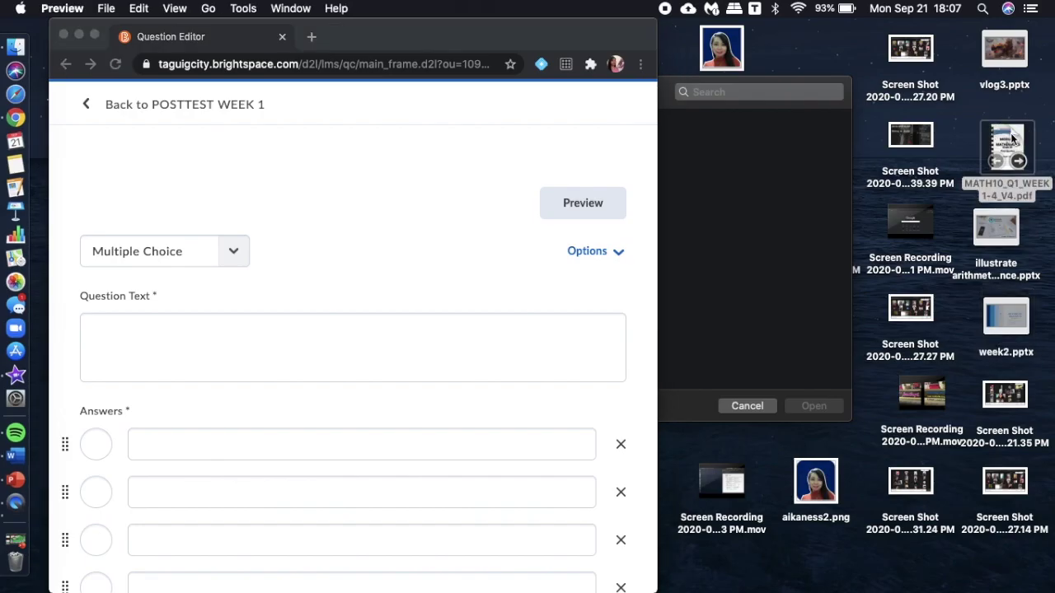
{"action": "scroll", "coordinate": [652, 302], "scroll_direction": "down", "scroll_amount": 15}
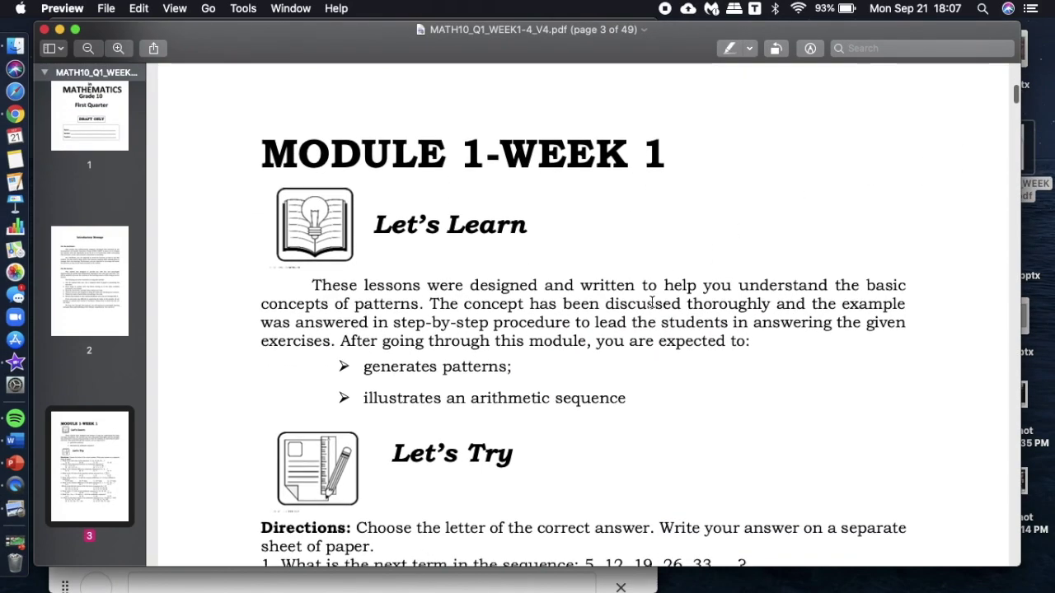
{"action": "scroll", "coordinate": [652, 302], "scroll_direction": "down", "scroll_amount": 15}
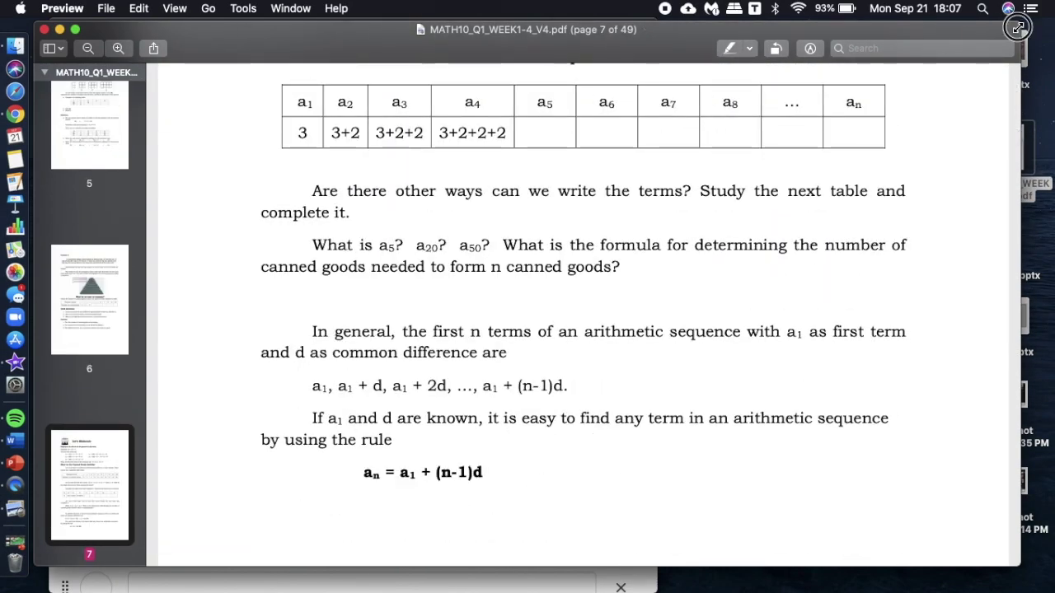
{"action": "key", "text": "ctrl+alt+Left"}
{"action": "scroll", "coordinate": [439, 310], "scroll_direction": "down", "scroll_amount": 5}
{"action": "key", "text": "ctrl+alt+Right"}
{"action": "scroll", "coordinate": [811, 310], "scroll_direction": "down", "scroll_amount": 10}
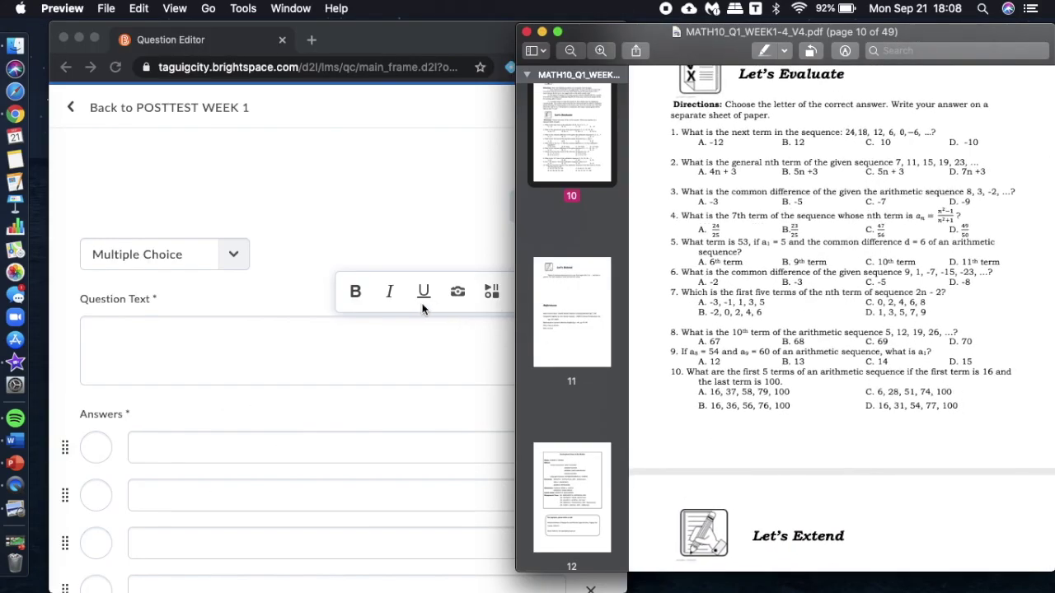
Enter the question 'What is the next term in the sequence 24, 18, 12, 6, 0, -6, ... ?' with choices -12, 12, 10, -10.
{"action": "left_click", "coordinate": [397, 363]}
{"action": "type", "text": "What is the next term in the sequence 24"}
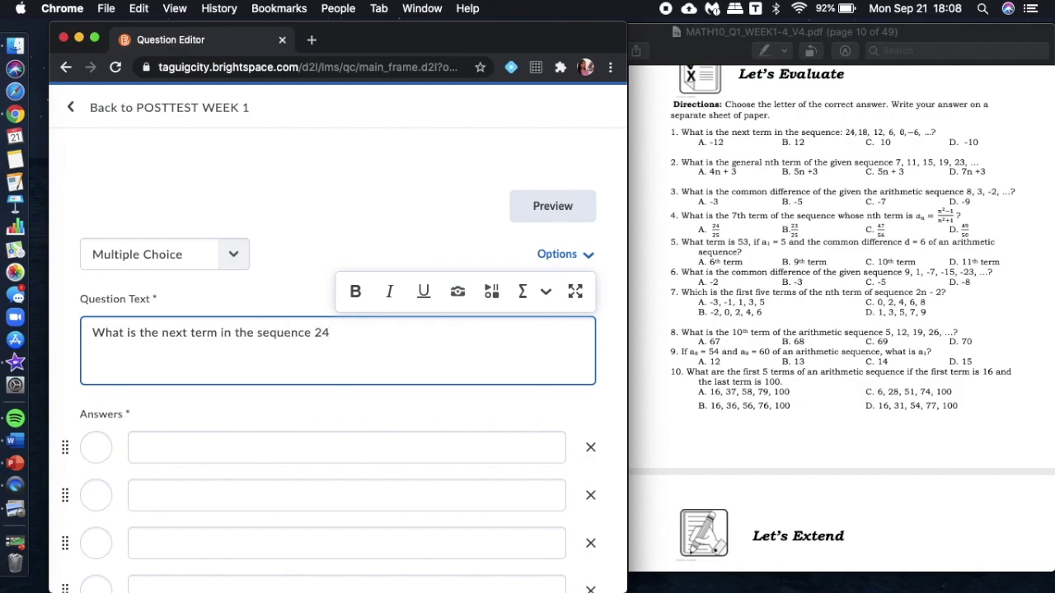
{"action": "type", "text": ", 18, 12, 6, 0, -6, ... ?"}
{"action": "scroll", "coordinate": [369, 473], "scroll_direction": "down", "scroll_amount": 1}
{"action": "left_click", "coordinate": [376, 398]}
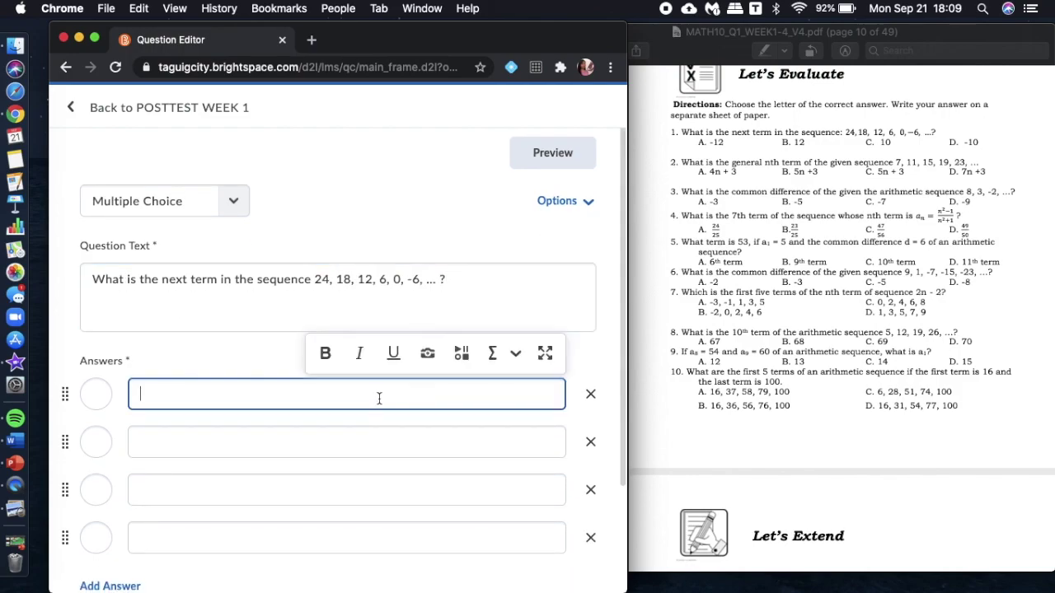
{"action": "scroll", "coordinate": [379, 398], "scroll_direction": "down", "scroll_amount": 1}
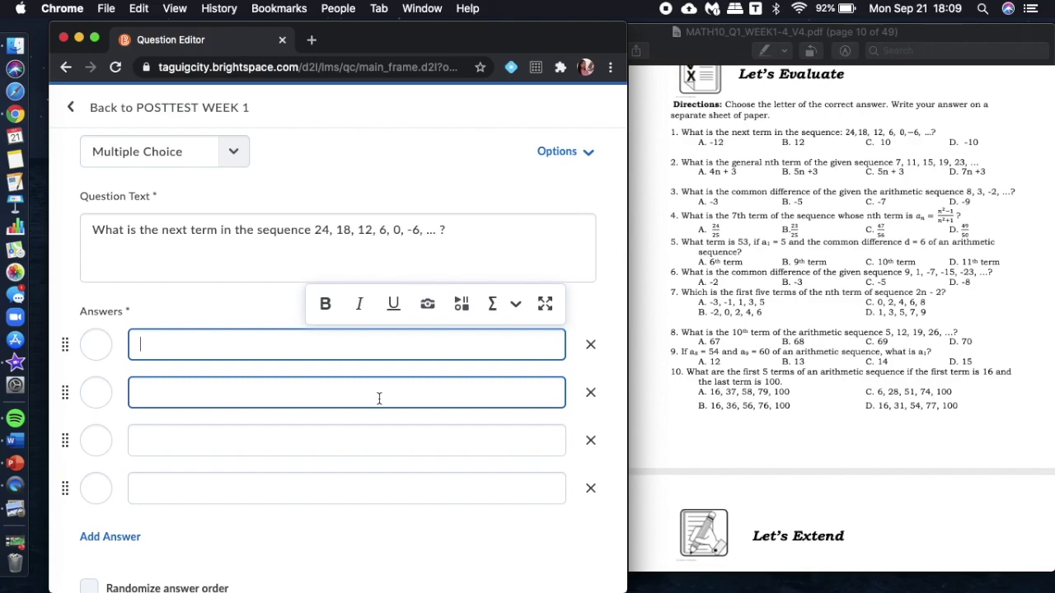
{"action": "type", "text": "-12"}
{"action": "key", "text": "Tab"}
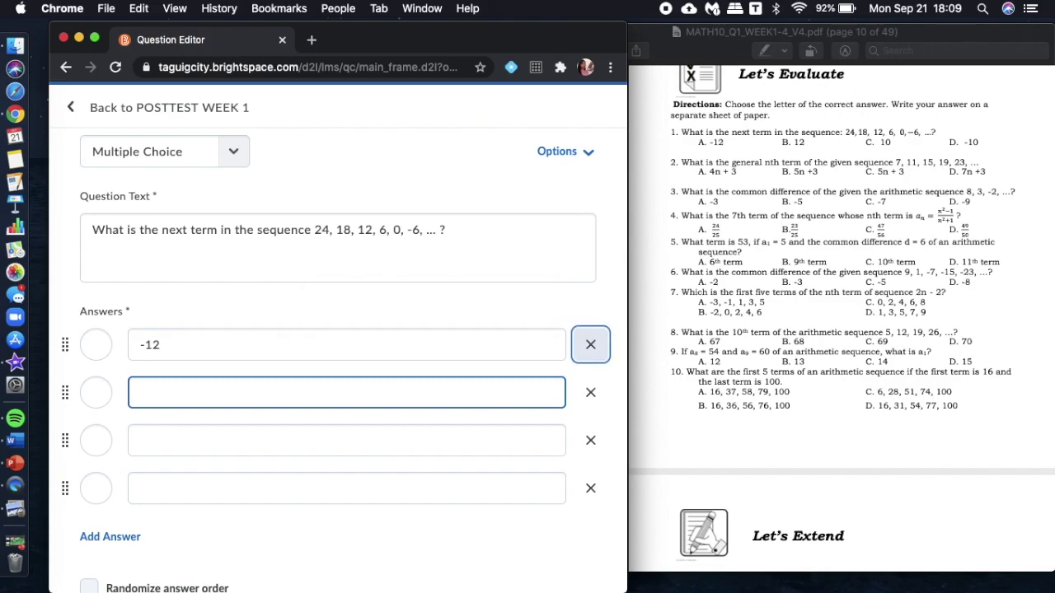
{"action": "left_click", "coordinate": [356, 397]}
{"action": "type", "text": "12"}
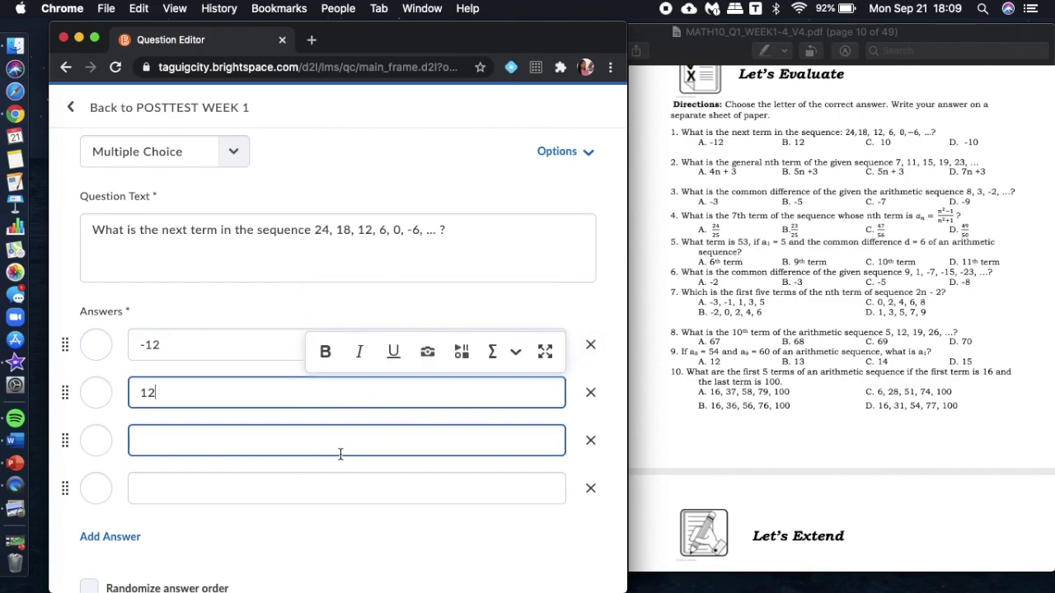
{"action": "left_click", "coordinate": [350, 451]}
{"action": "type", "text": "10"}
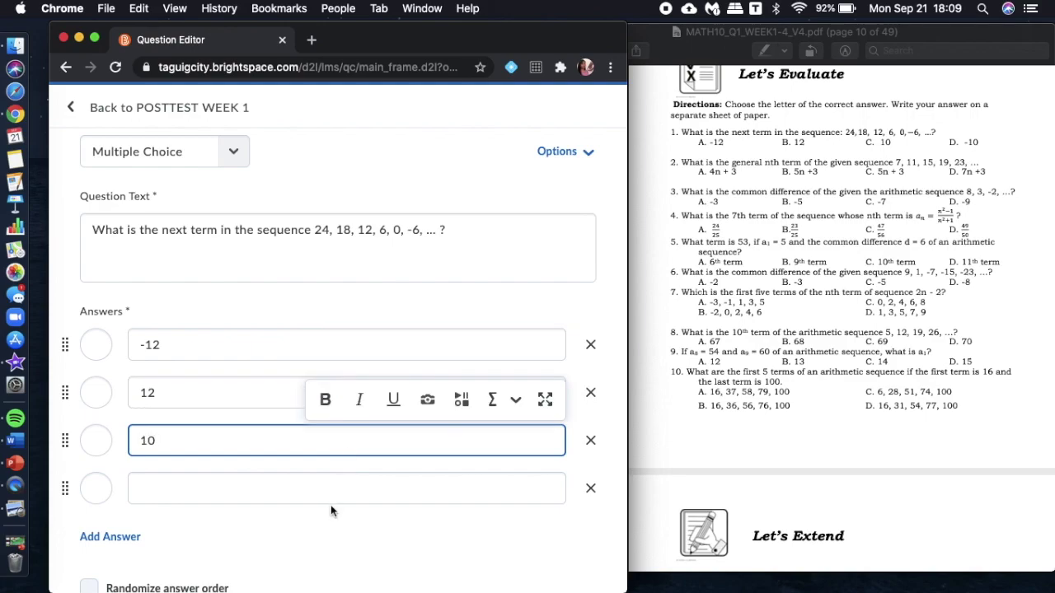
{"action": "left_click", "coordinate": [339, 489]}
{"action": "type", "text": "-10"}
Randomize the answer order, mark -12 as correct, and save the question.
{"action": "scroll", "coordinate": [344, 489], "scroll_direction": "down", "scroll_amount": 3}
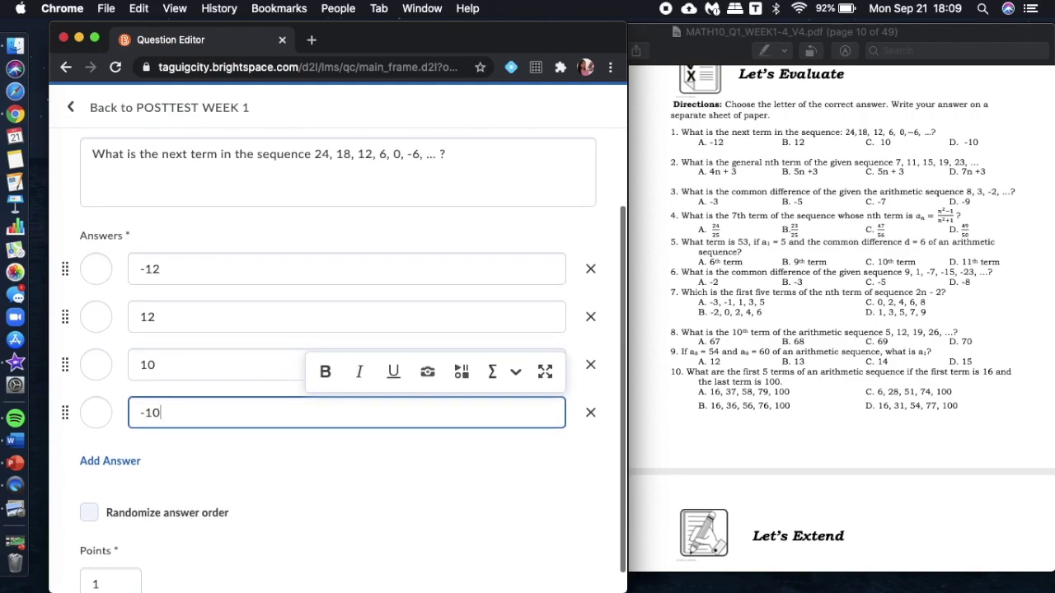
{"action": "left_click", "coordinate": [91, 512]}
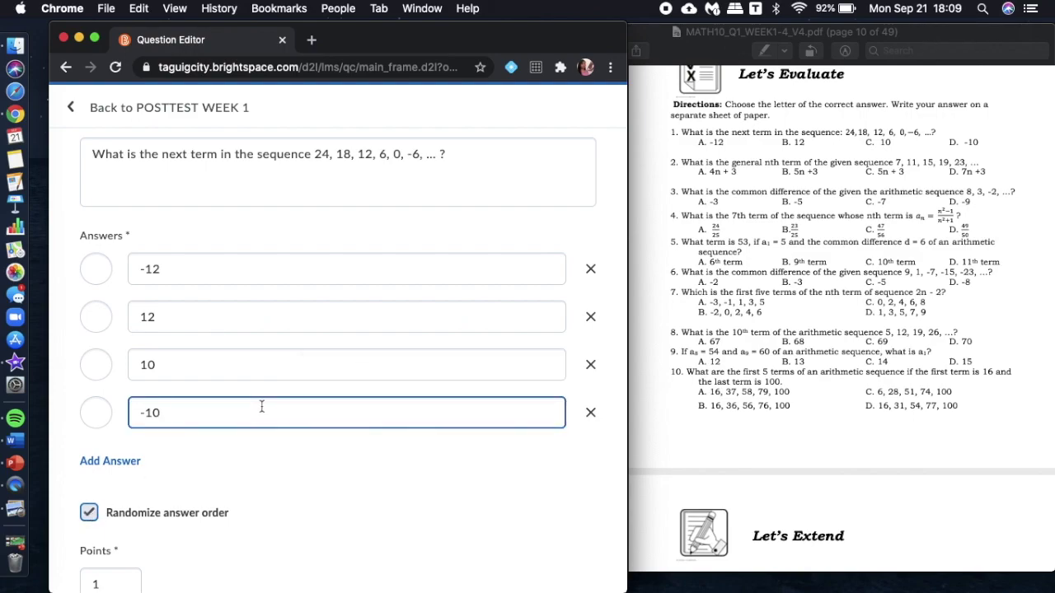
{"action": "left_click", "coordinate": [96, 270]}
{"action": "scroll", "coordinate": [165, 462], "scroll_direction": "down", "scroll_amount": 2}
{"action": "left_click", "coordinate": [115, 583]}
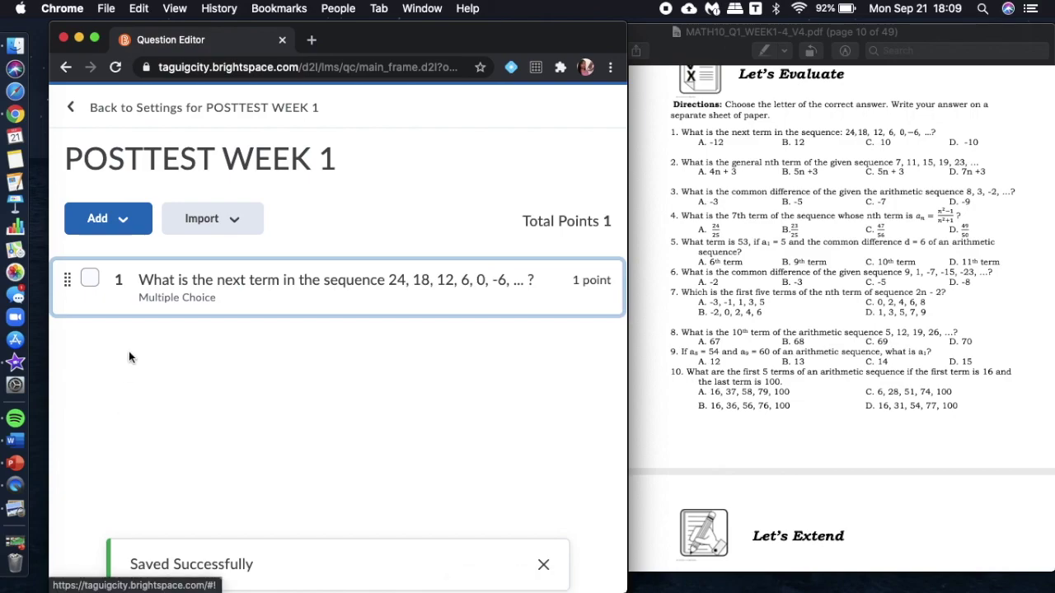
Start a second Multiple Choice question and paste question 2's text from the PDF.
{"action": "left_click", "coordinate": [121, 222]}
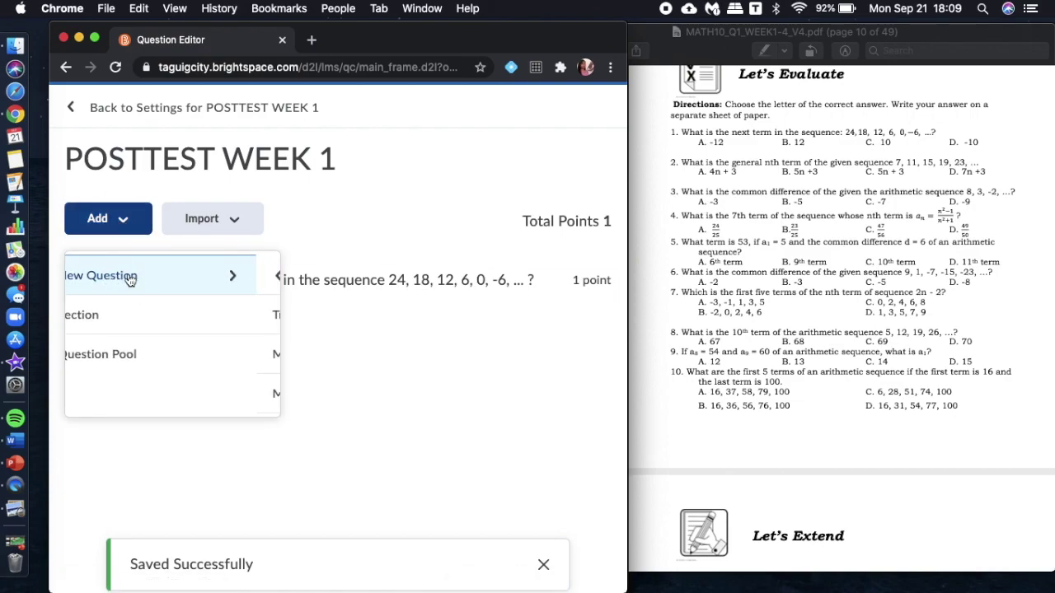
{"action": "left_click", "coordinate": [124, 276]}
{"action": "left_click", "coordinate": [219, 279]}
{"action": "left_click", "coordinate": [212, 278]}
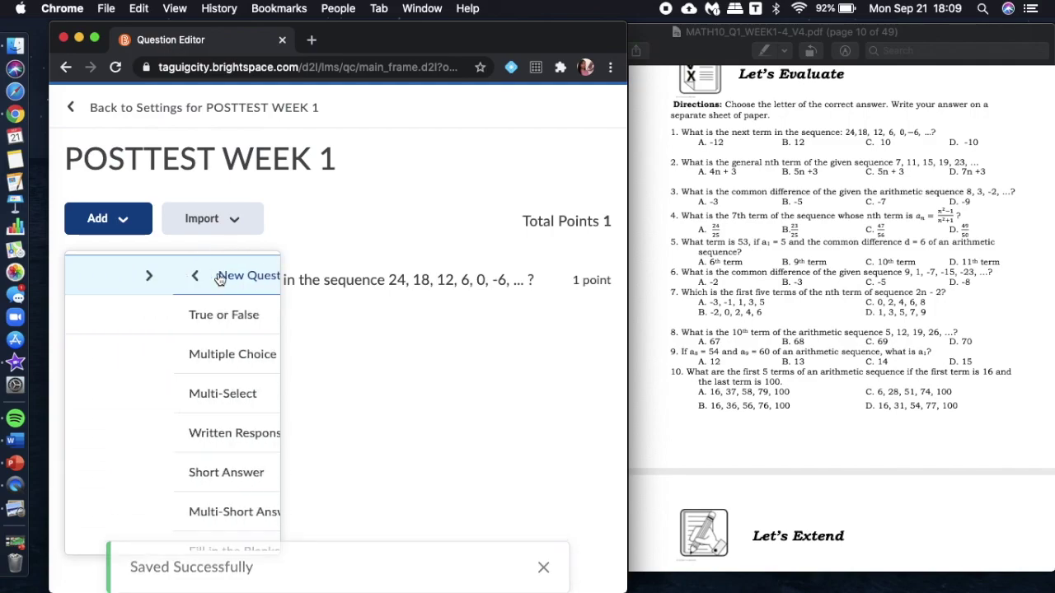
{"action": "left_click", "coordinate": [177, 355]}
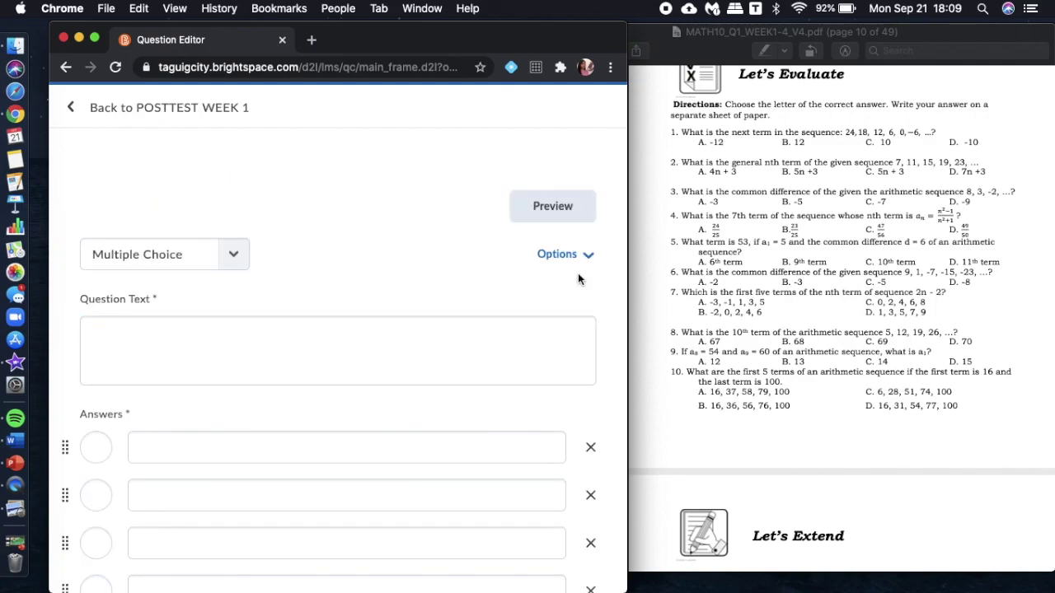
{"action": "left_click", "coordinate": [886, 202]}
{"action": "left_click_drag", "start_coordinate": [1000, 160], "coordinate": [682, 164]}
{"action": "key", "text": "super+c"}
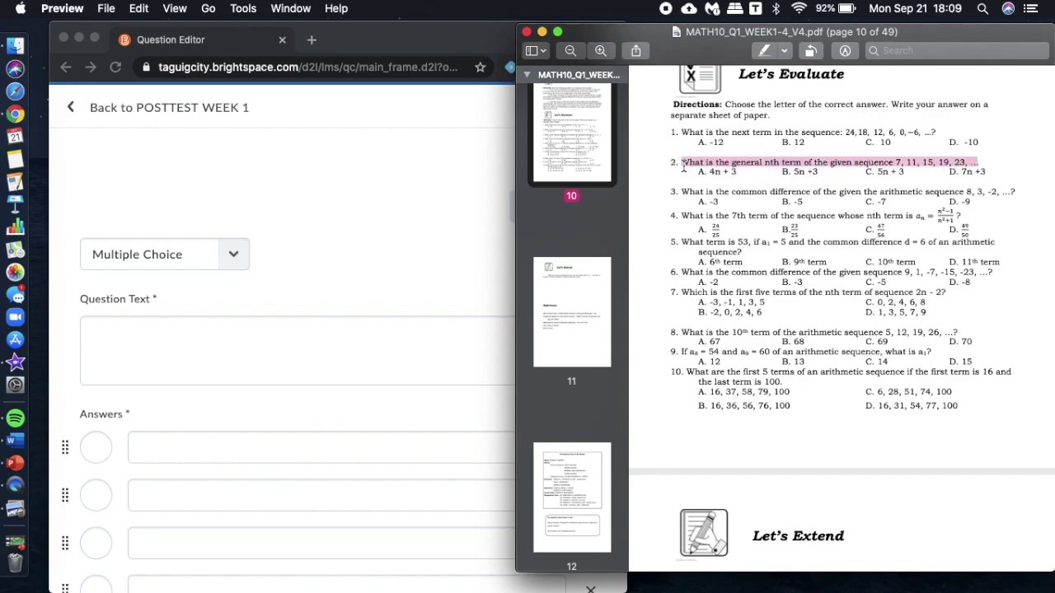
{"action": "left_click", "coordinate": [226, 335]}
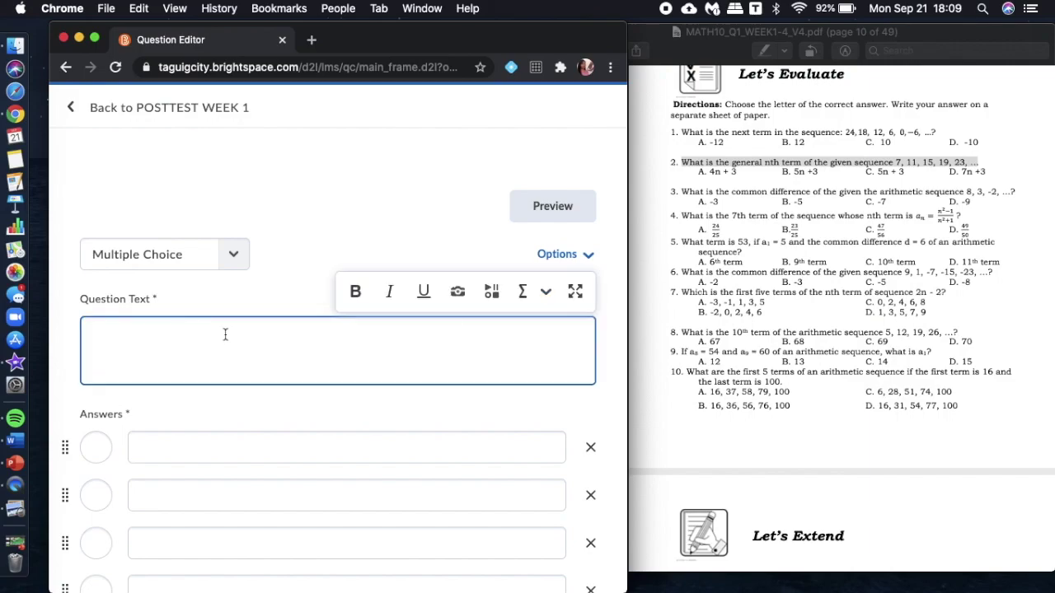
{"action": "key", "text": "super+v"}
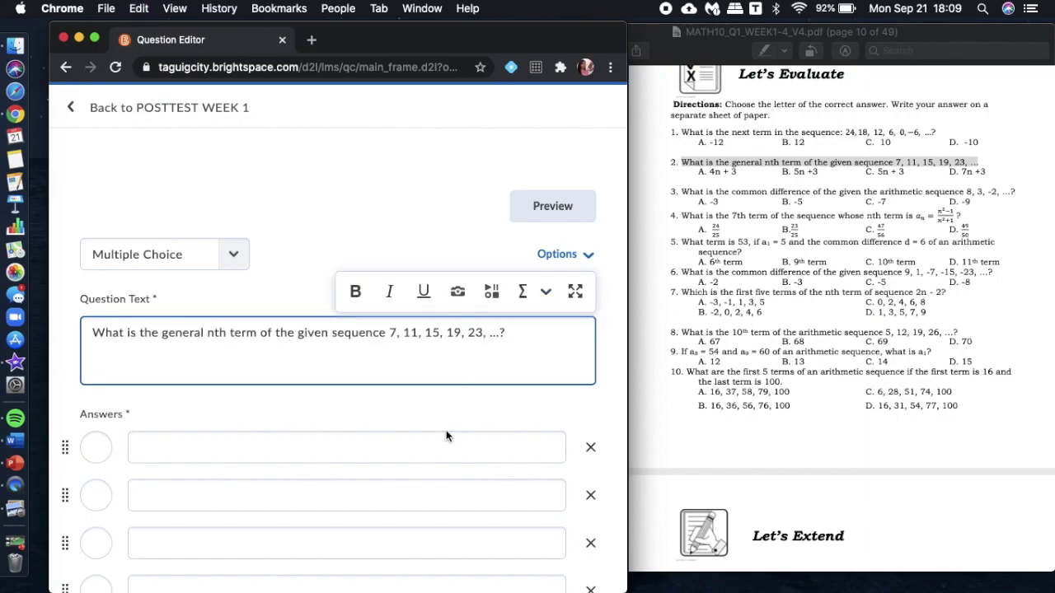
Enter answers 4n+3 through 7n+3, mark 4n+3 correct, randomize the order, and save.
{"action": "left_click", "coordinate": [446, 444]}
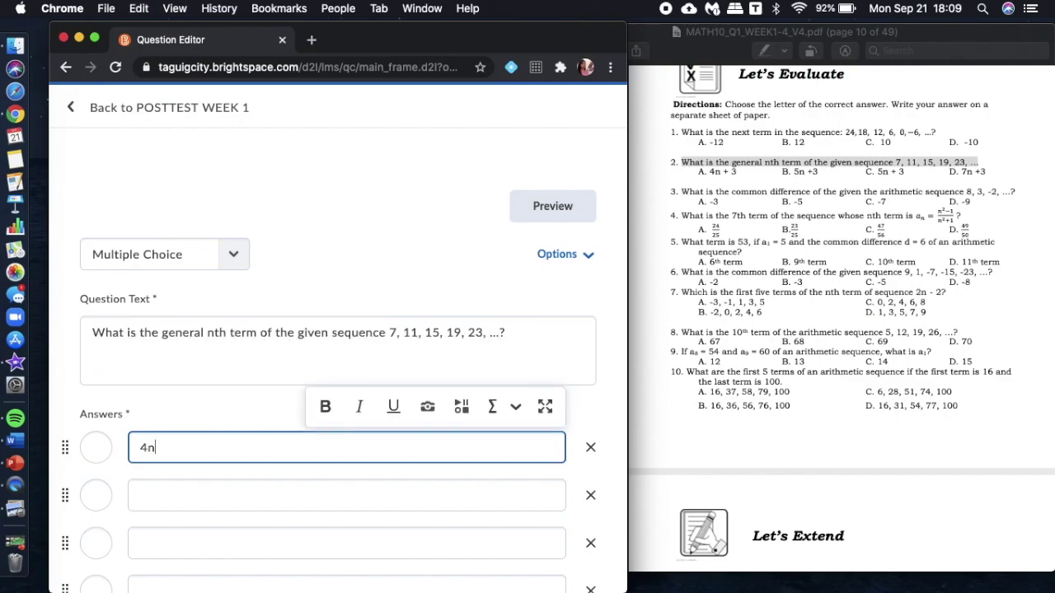
{"action": "left_click", "coordinate": [452, 499]}
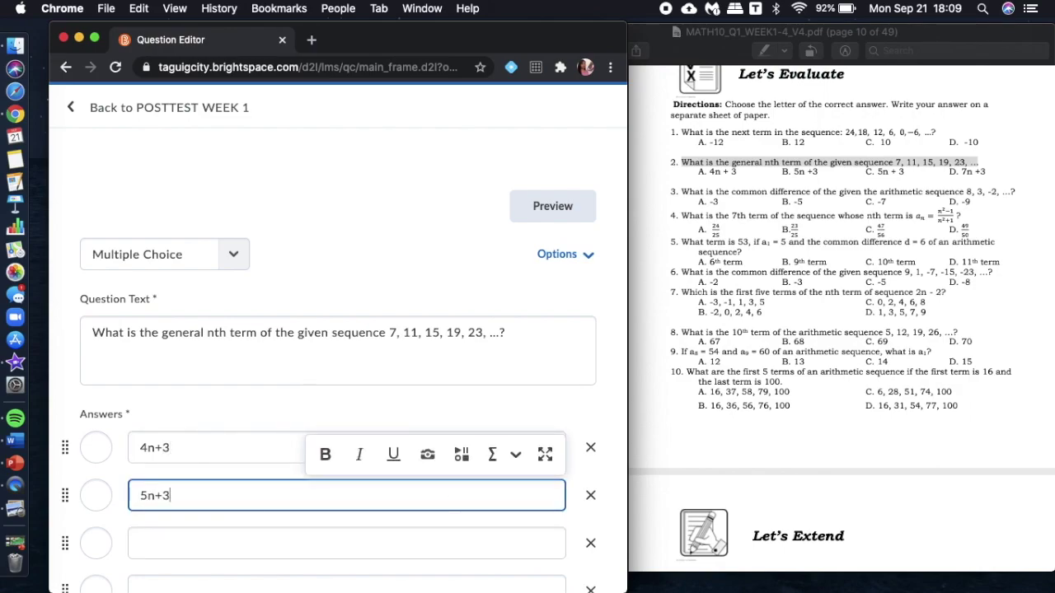
{"action": "left_click", "coordinate": [425, 551]}
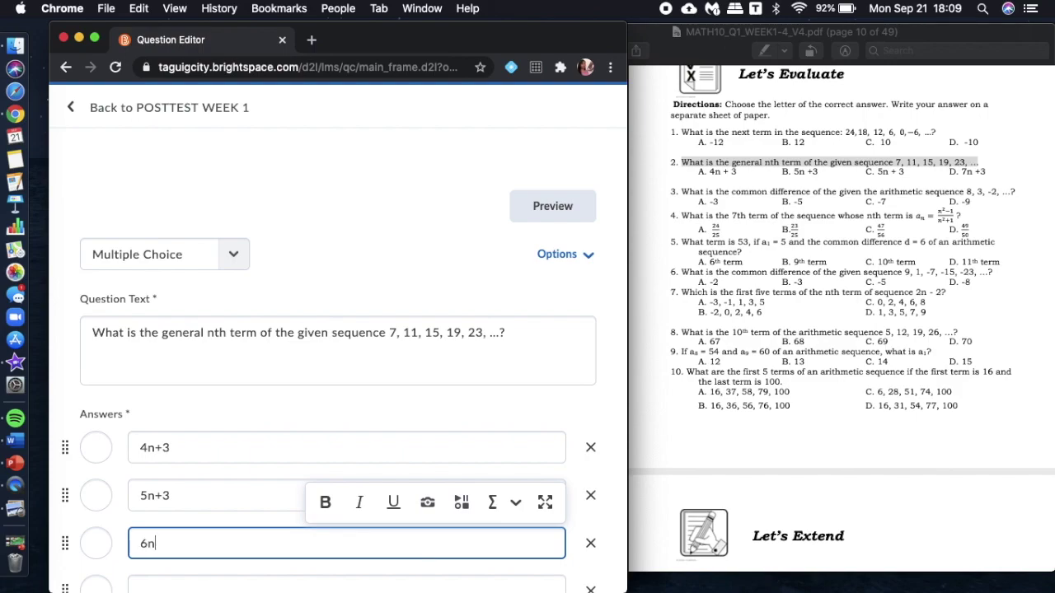
{"action": "scroll", "coordinate": [338, 346], "scroll_direction": "down", "scroll_amount": 3}
{"action": "left_click", "coordinate": [420, 462]}
{"action": "type", "text": "7n+3"}
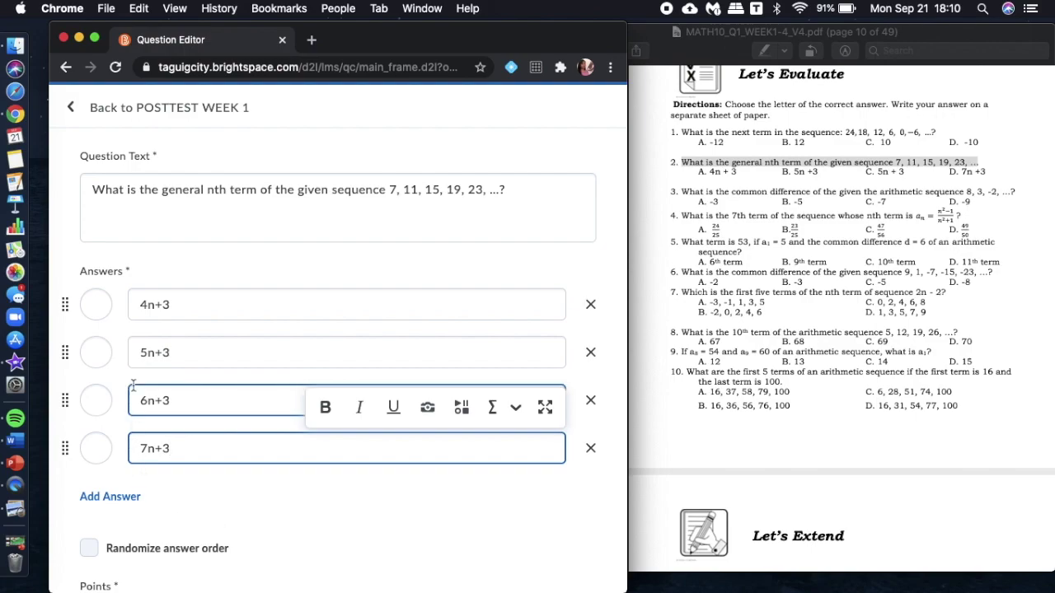
{"action": "left_click", "coordinate": [99, 308]}
{"action": "left_click", "coordinate": [89, 548]}
{"action": "scroll", "coordinate": [91, 550], "scroll_direction": "down", "scroll_amount": 3}
{"action": "left_click", "coordinate": [113, 582]}
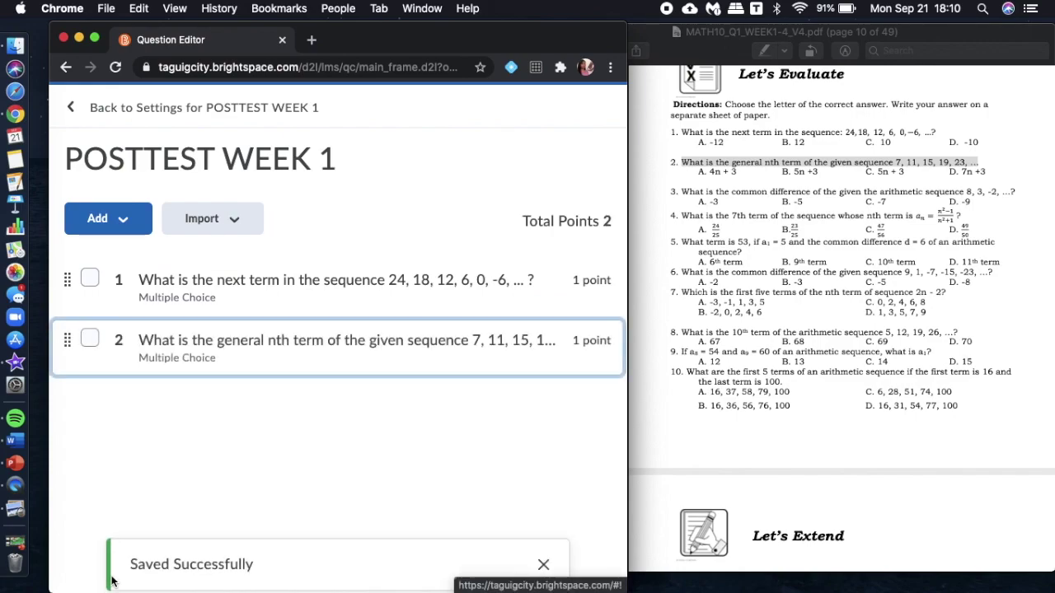
Start a third Multiple Choice question, paste question 4 from the PDF, and delete its garbled formula.
{"action": "left_click", "coordinate": [117, 229]}
{"action": "left_click", "coordinate": [122, 277]}
{"action": "left_click", "coordinate": [168, 352]}
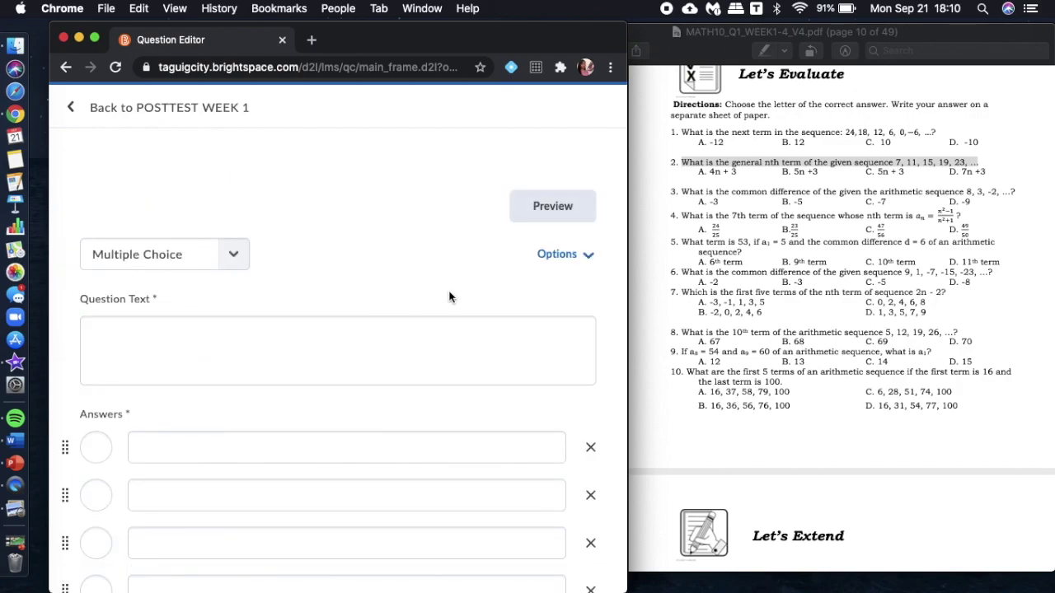
{"action": "left_click", "coordinate": [383, 349]}
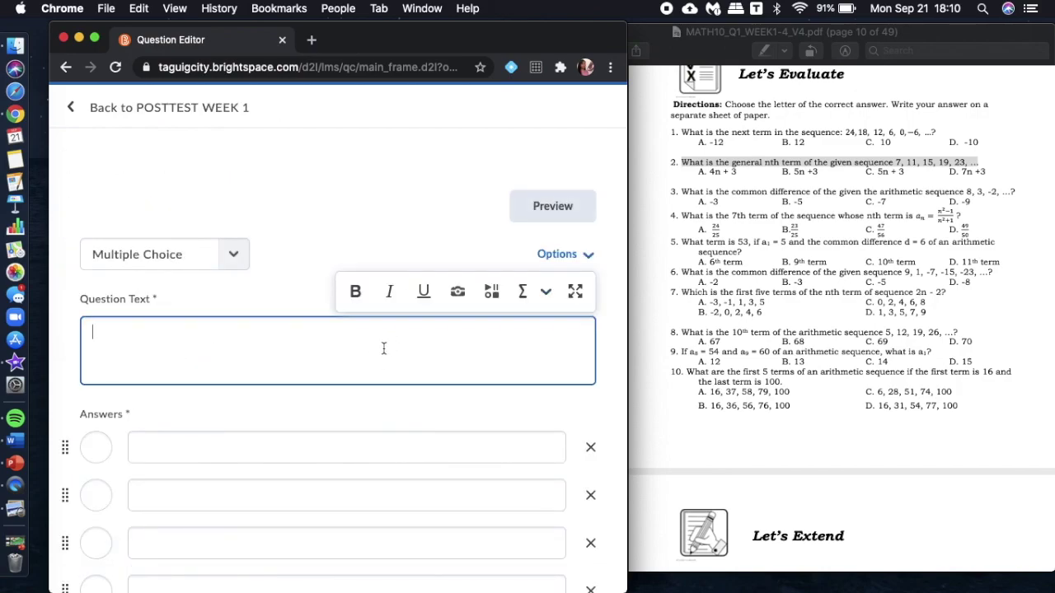
{"action": "left_click", "coordinate": [960, 215]}
{"action": "left_click_drag", "start_coordinate": [960, 215], "coordinate": [682, 215]}
{"action": "key", "text": "super+c"}
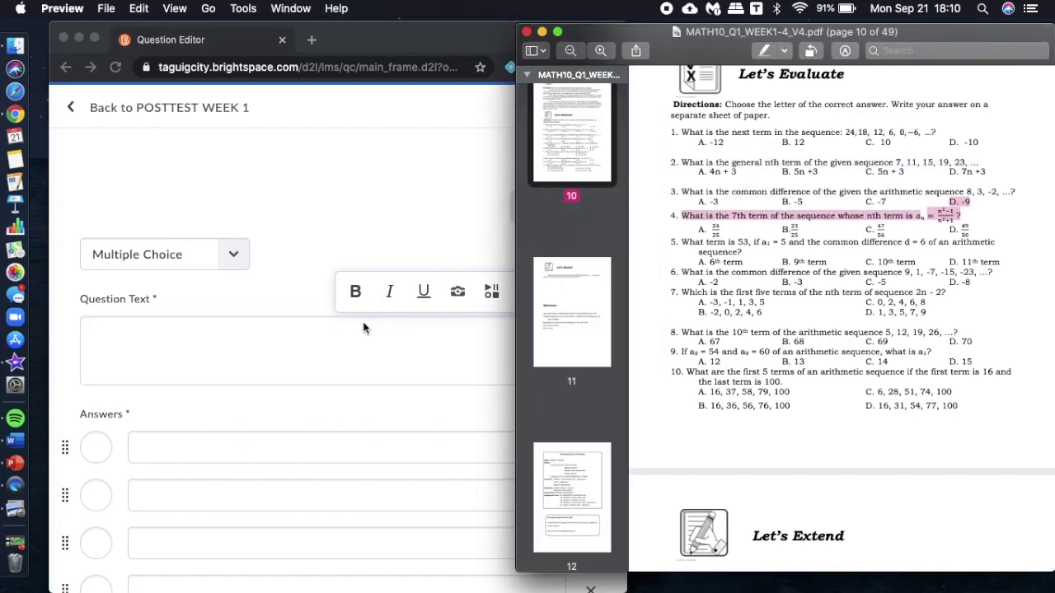
{"action": "left_click", "coordinate": [355, 342]}
{"action": "key", "text": "super+v"}
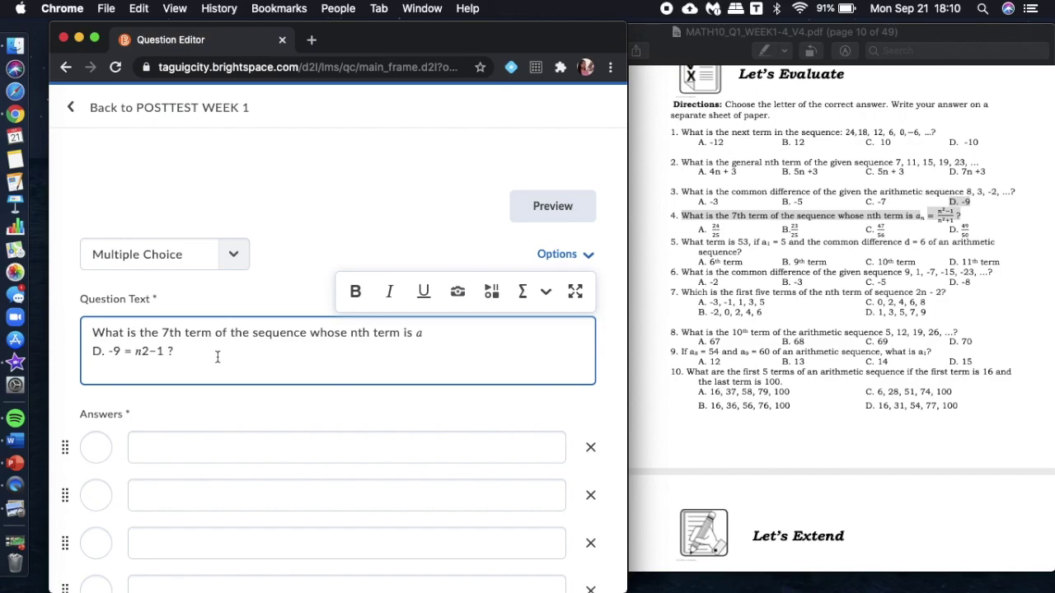
{"action": "left_click_drag", "start_coordinate": [167, 352], "coordinate": [418, 338]}
{"action": "key", "text": "BackSpace"}
Insert the graphical equation aₙ = (n²−1)/(n²+1) into the question and enter 24/25 as the first answer.
{"action": "left_click", "coordinate": [547, 293]}
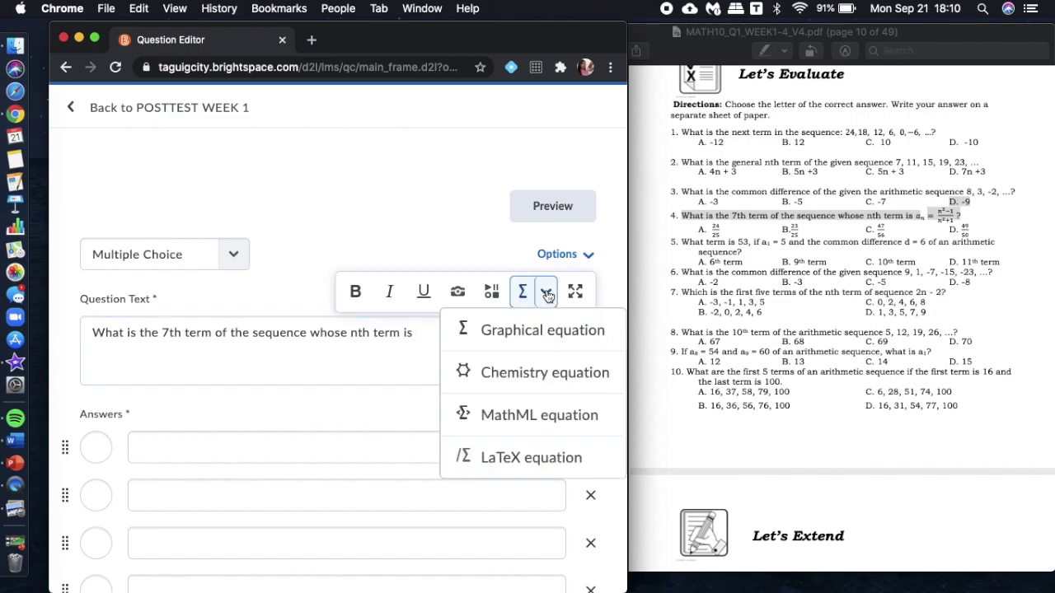
{"action": "left_click", "coordinate": [542, 329]}
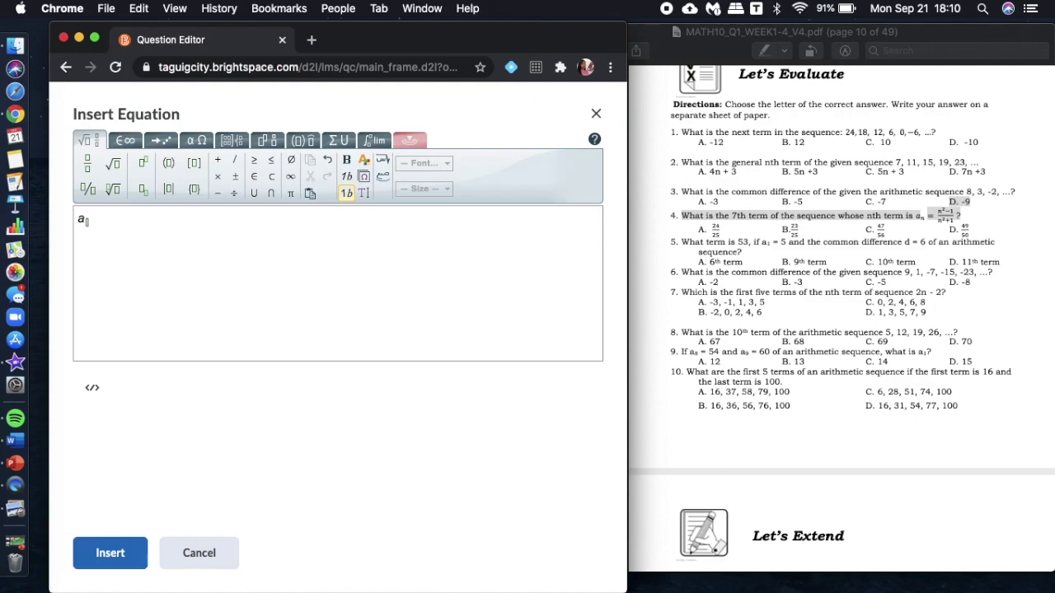
{"action": "type", "text": "="}
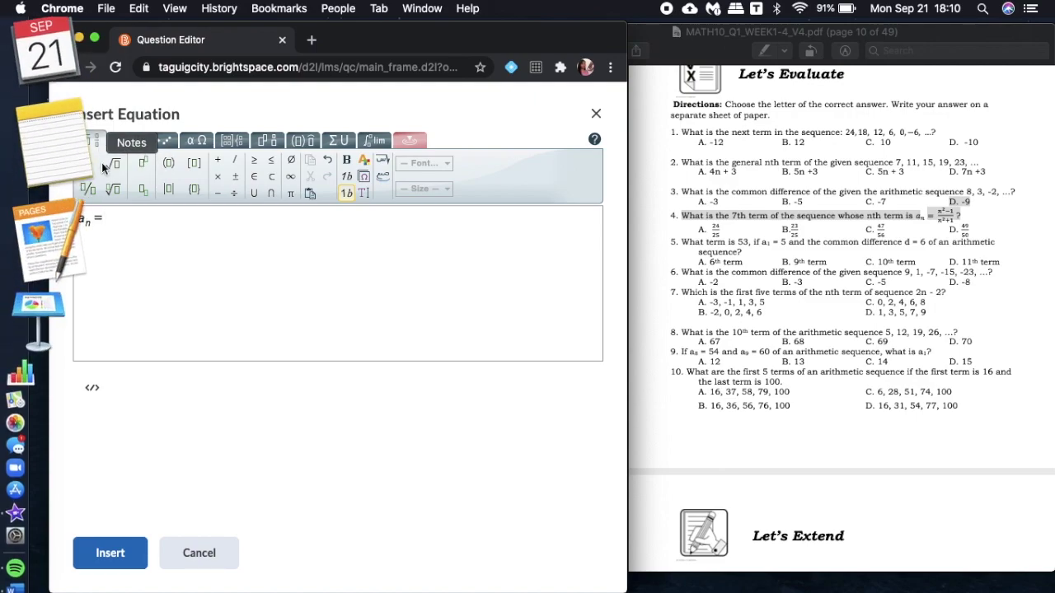
{"action": "left_click", "coordinate": [88, 163]}
{"action": "left_click", "coordinate": [145, 167]}
{"action": "type", "text": "n^2/□"}
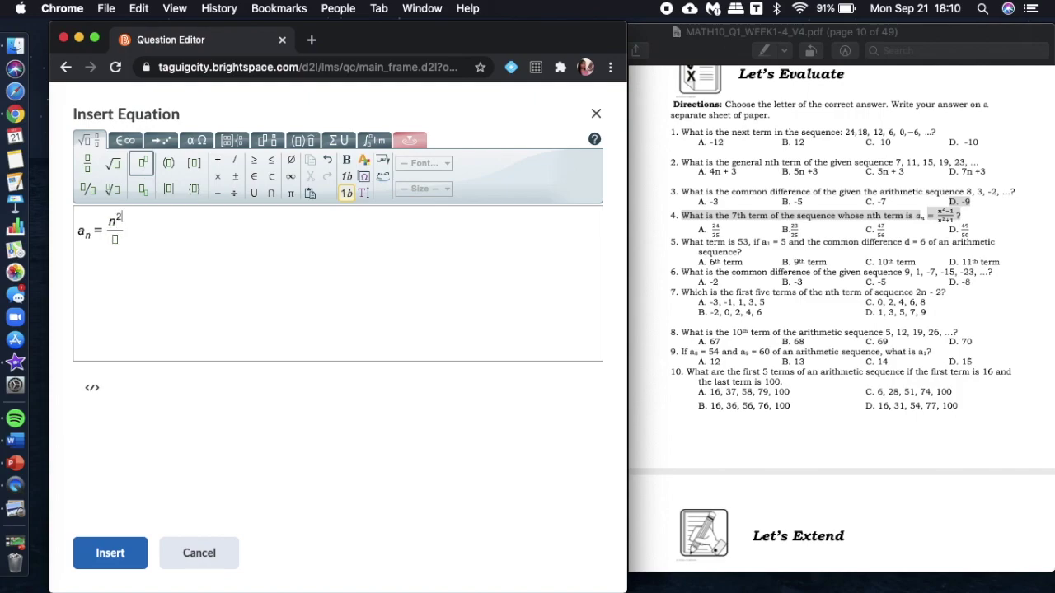
{"action": "type", "text": "2"}
{"action": "key", "text": "Right"}
{"action": "type", "text": "-1"}
{"action": "type", "text": "n"}
{"action": "type", "text": "2+1"}
{"action": "left_click", "coordinate": [101, 562]}
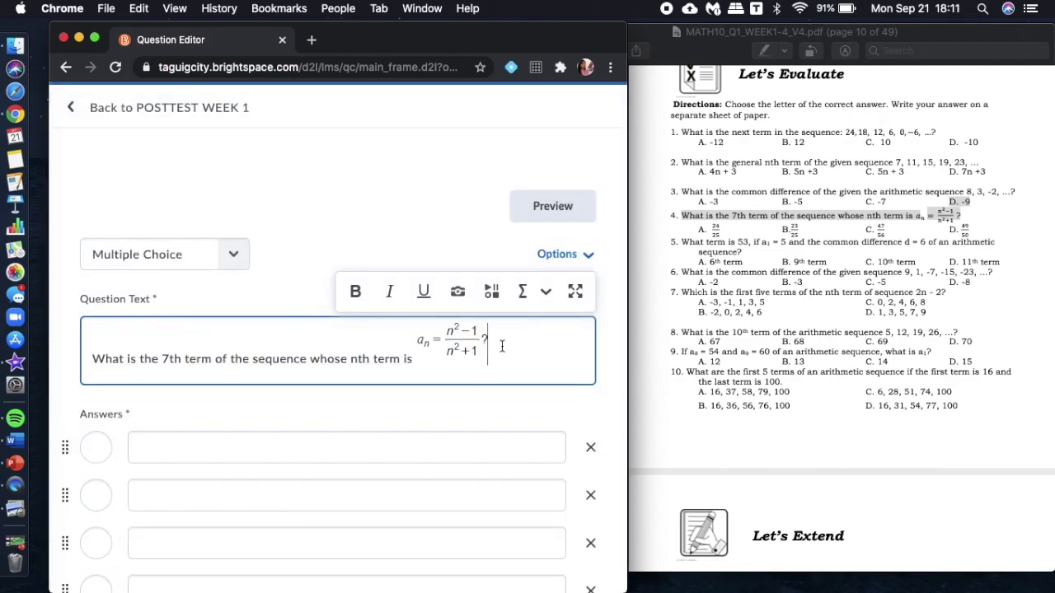
{"action": "left_click", "coordinate": [406, 452]}
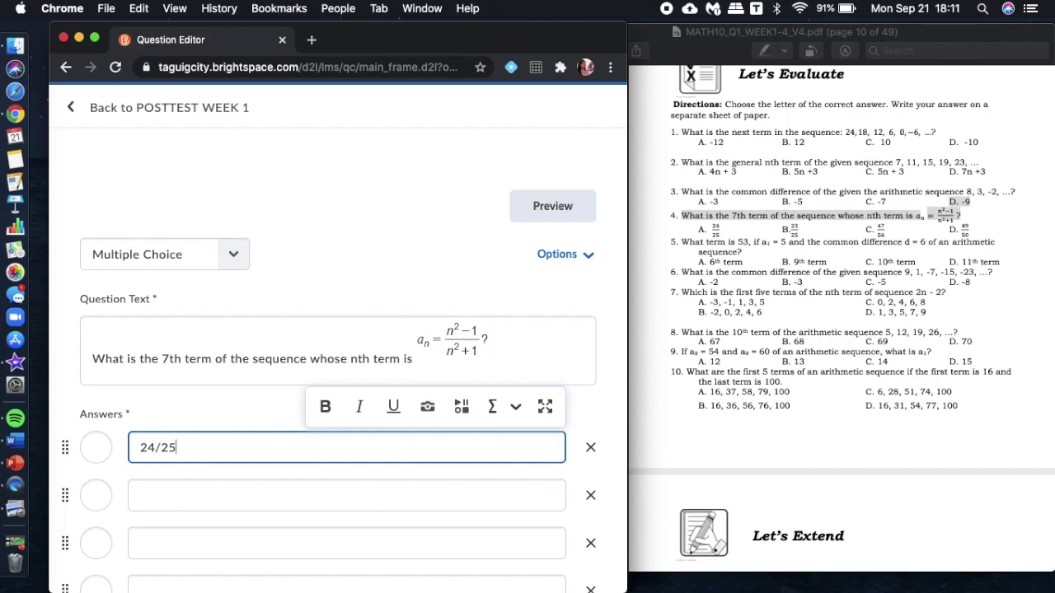
{"action": "key", "text": "super+a"}
Enter the first two answers as graphical fractions 24/25 and 23/25.
{"action": "key", "text": "BackSpace"}
{"action": "left_click", "coordinate": [516, 406]}
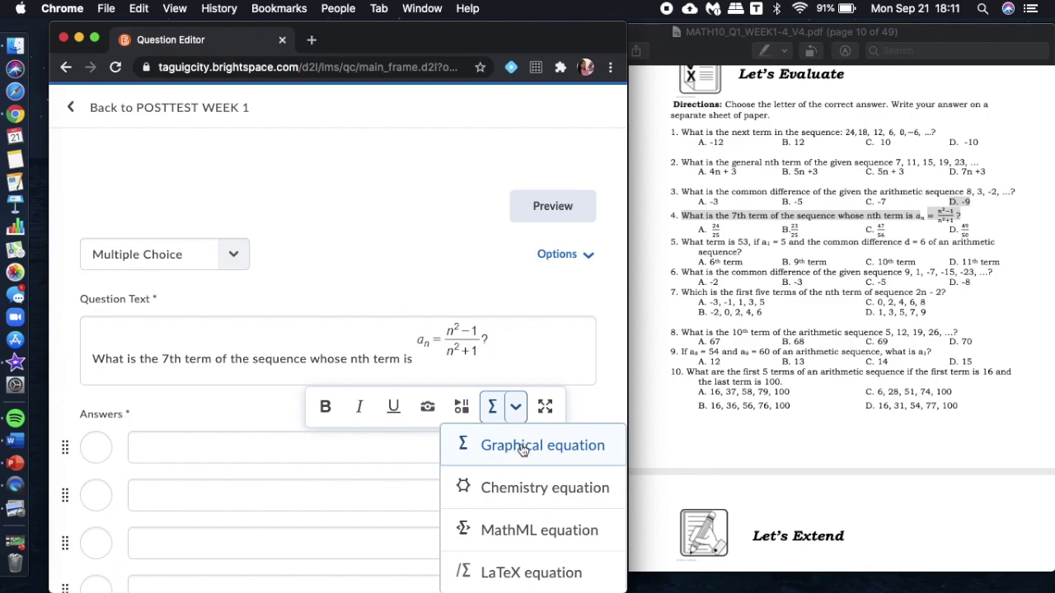
{"action": "left_click", "coordinate": [523, 448]}
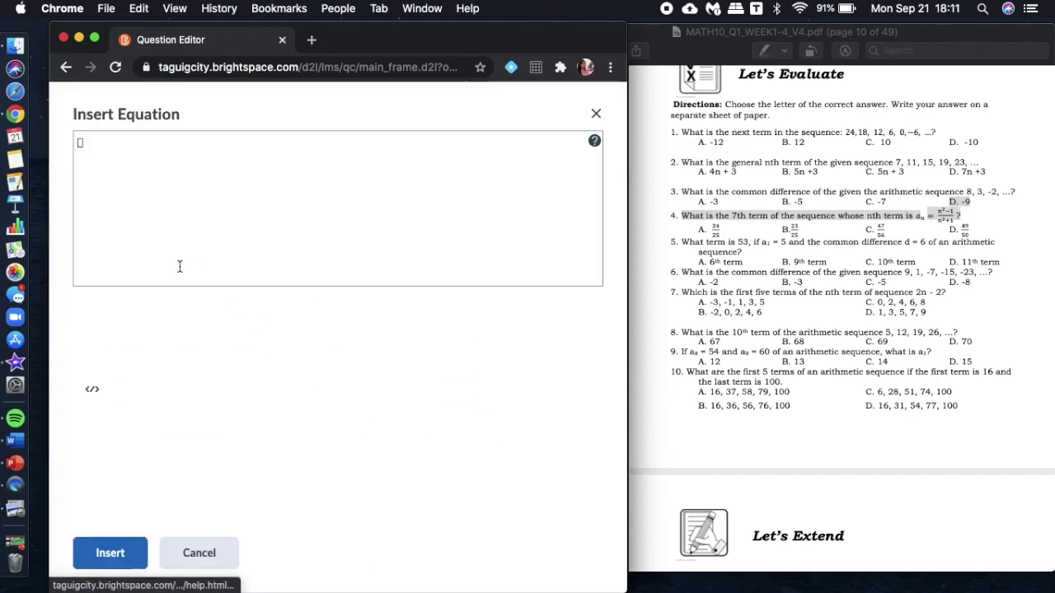
{"action": "left_click", "coordinate": [87, 163]}
{"action": "type", "text": "24/25"}
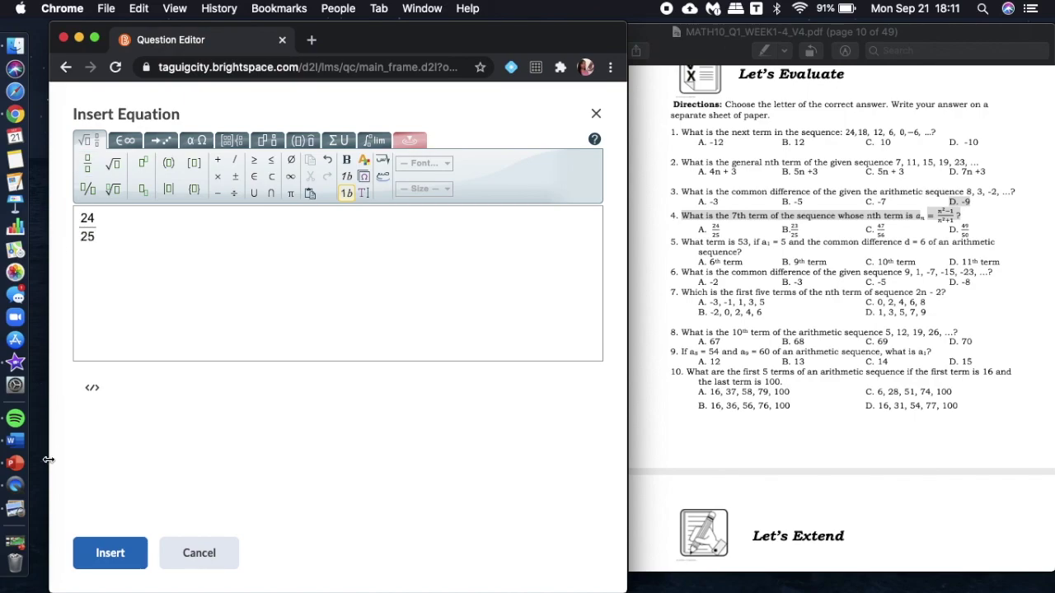
{"action": "left_click", "coordinate": [108, 552]}
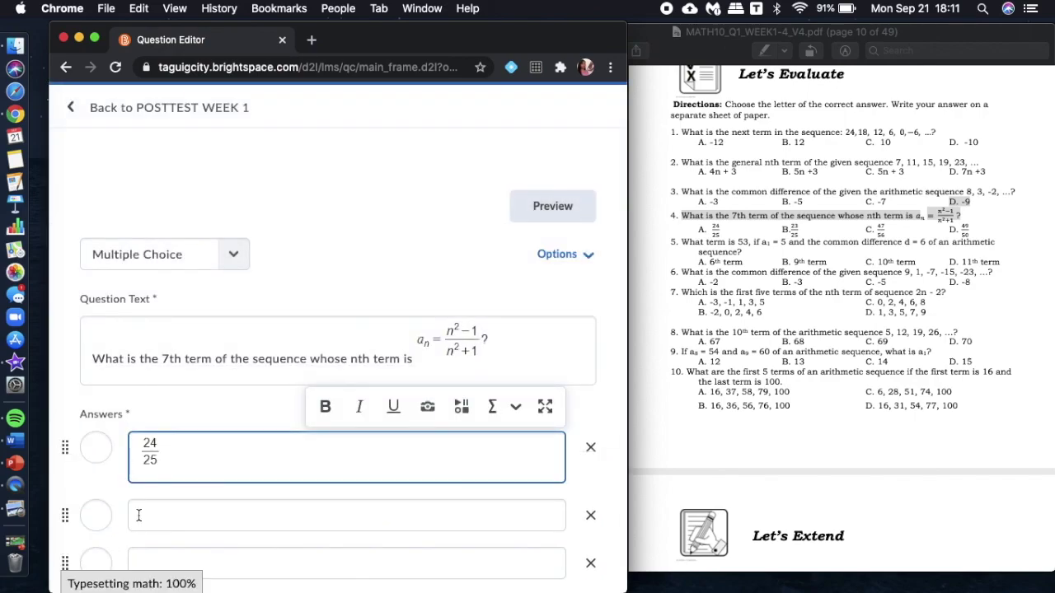
{"action": "scroll", "coordinate": [131, 519], "scroll_direction": "down", "scroll_amount": 3}
{"action": "left_click", "coordinate": [245, 412]}
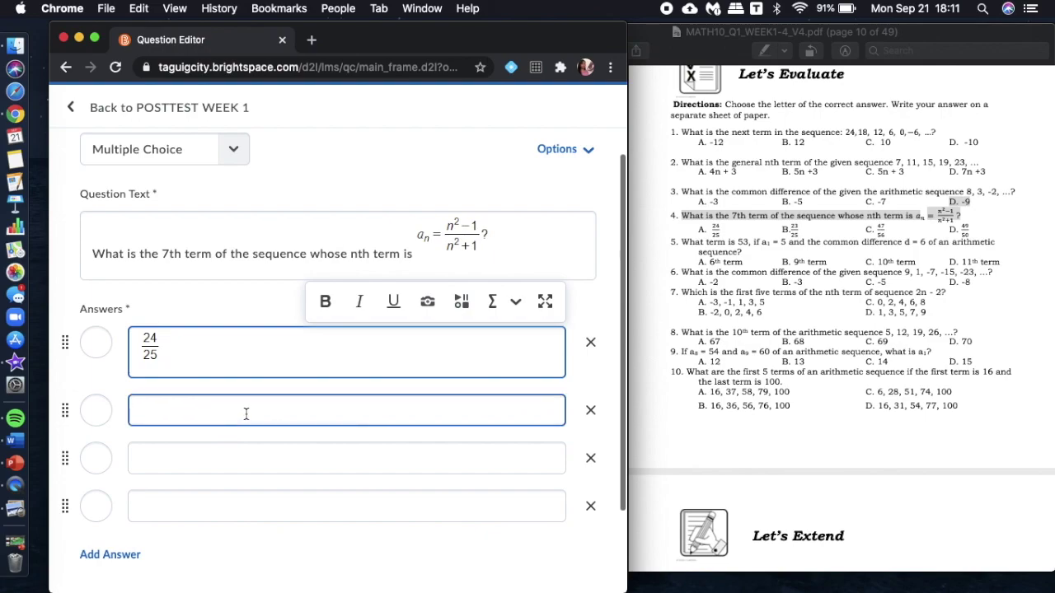
{"action": "left_click", "coordinate": [516, 371]}
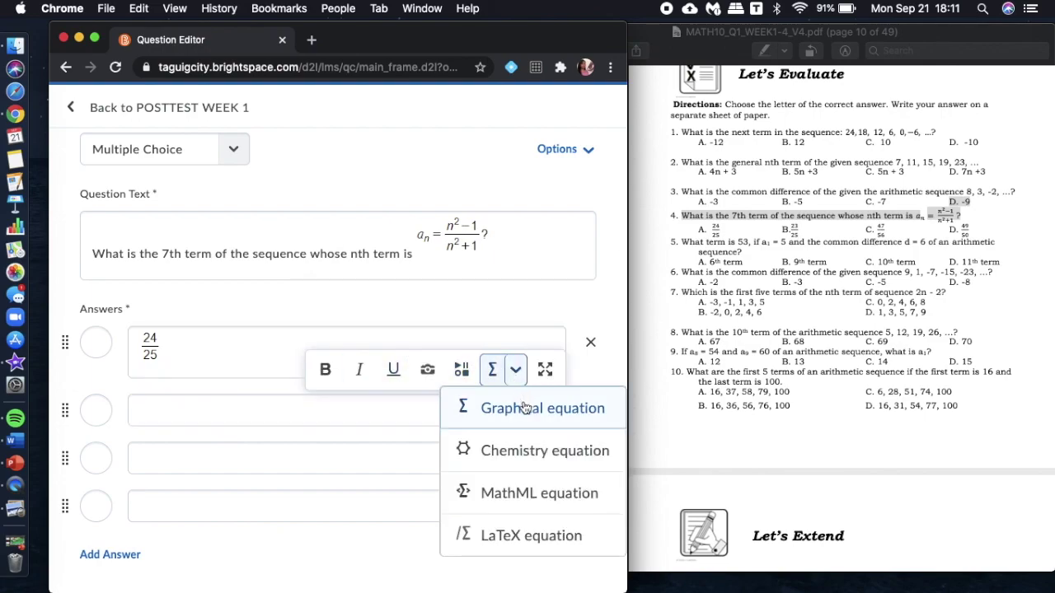
{"action": "left_click", "coordinate": [522, 407]}
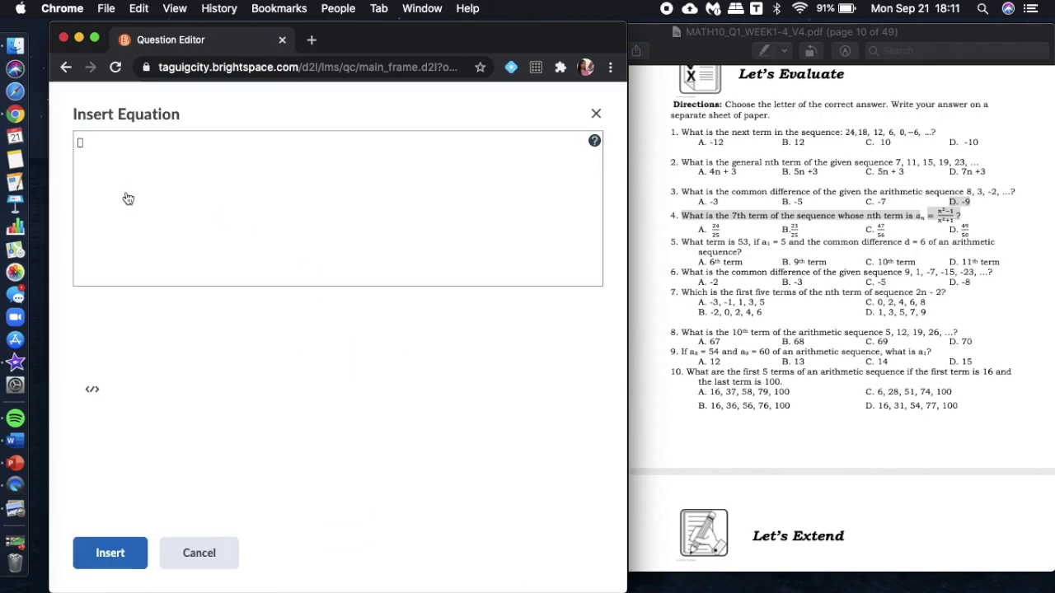
{"action": "left_click", "coordinate": [89, 163]}
{"action": "type", "text": "2"}
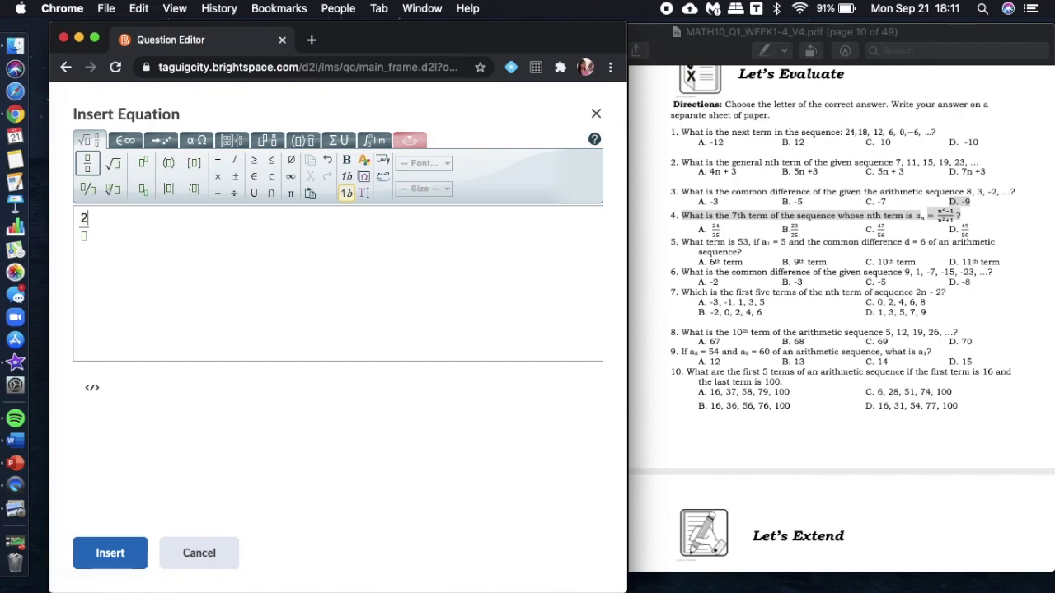
{"action": "type", "text": "3"}
{"action": "left_click", "coordinate": [102, 548]}
{"action": "scroll", "coordinate": [102, 544], "scroll_direction": "down", "scroll_amount": 3}
Enter 47/56 as the third answer and move the 49/50 fraction into the fourth answer.
{"action": "left_click", "coordinate": [220, 372]}
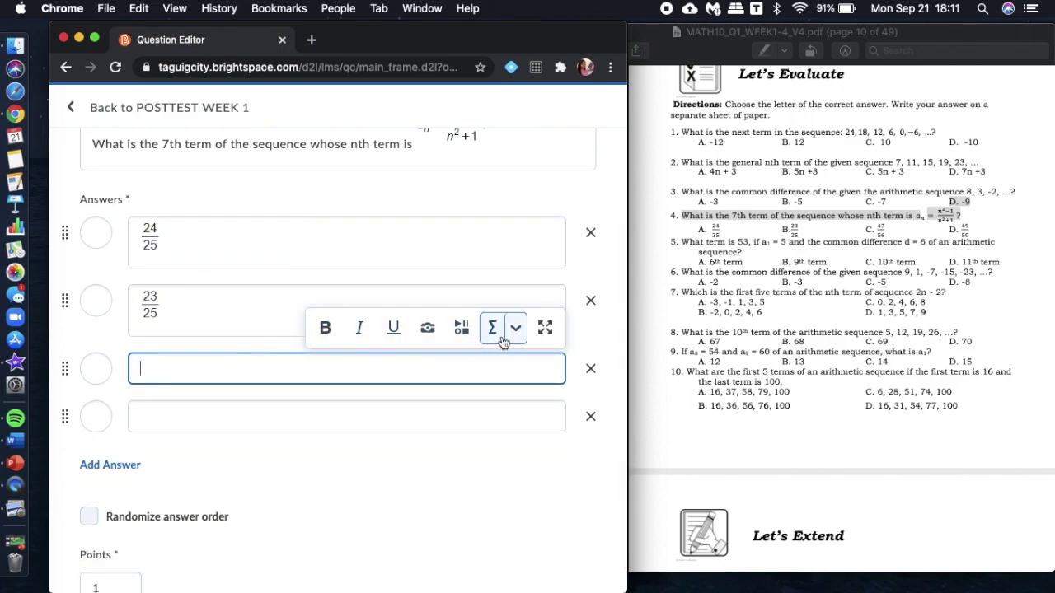
{"action": "left_click", "coordinate": [512, 330]}
{"action": "left_click", "coordinate": [515, 369]}
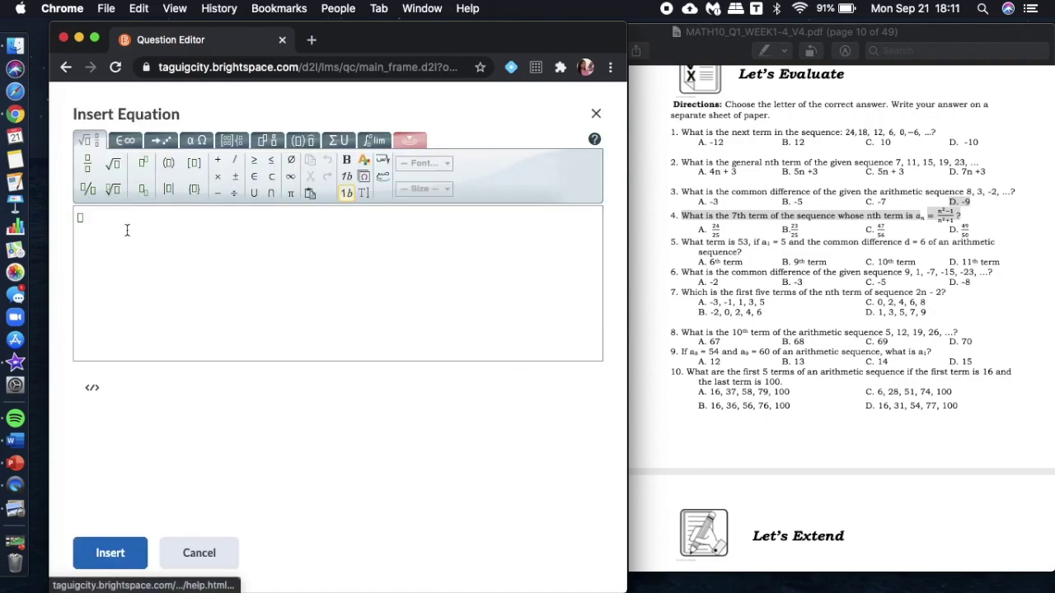
{"action": "left_click", "coordinate": [88, 162]}
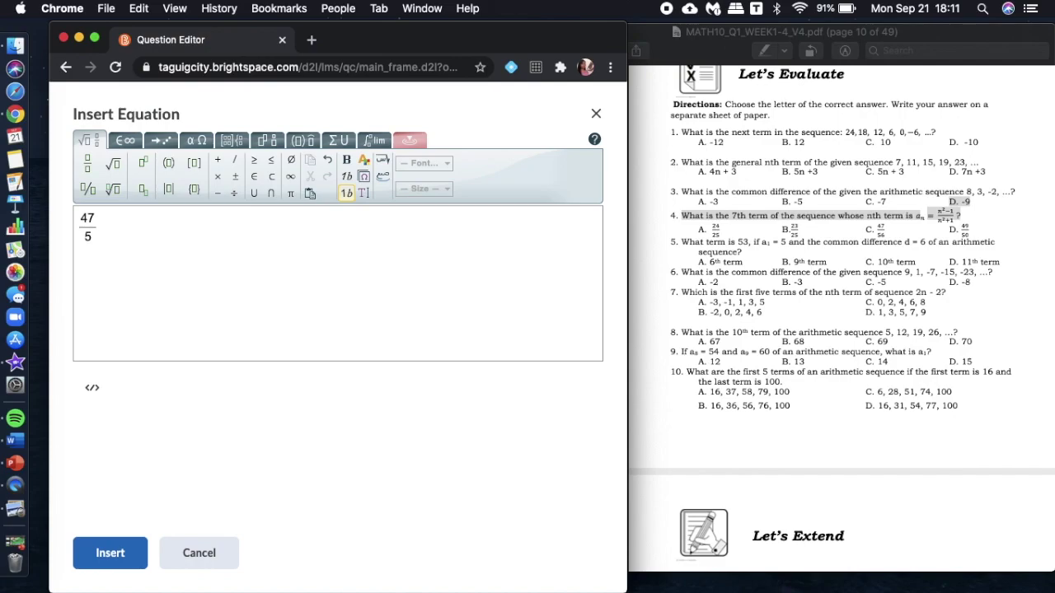
{"action": "type", "text": "56"}
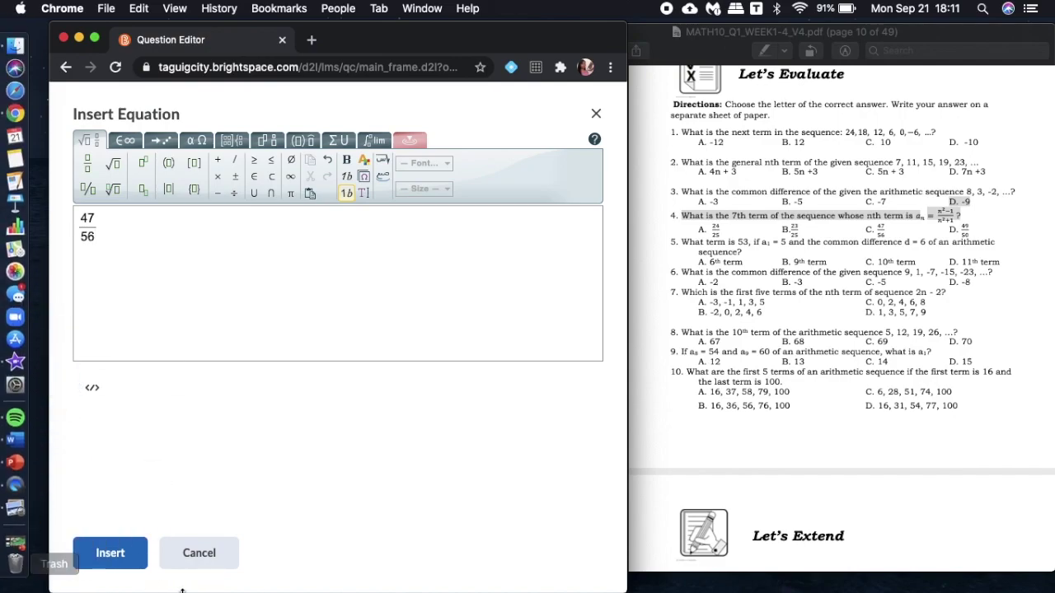
{"action": "left_click", "coordinate": [131, 560]}
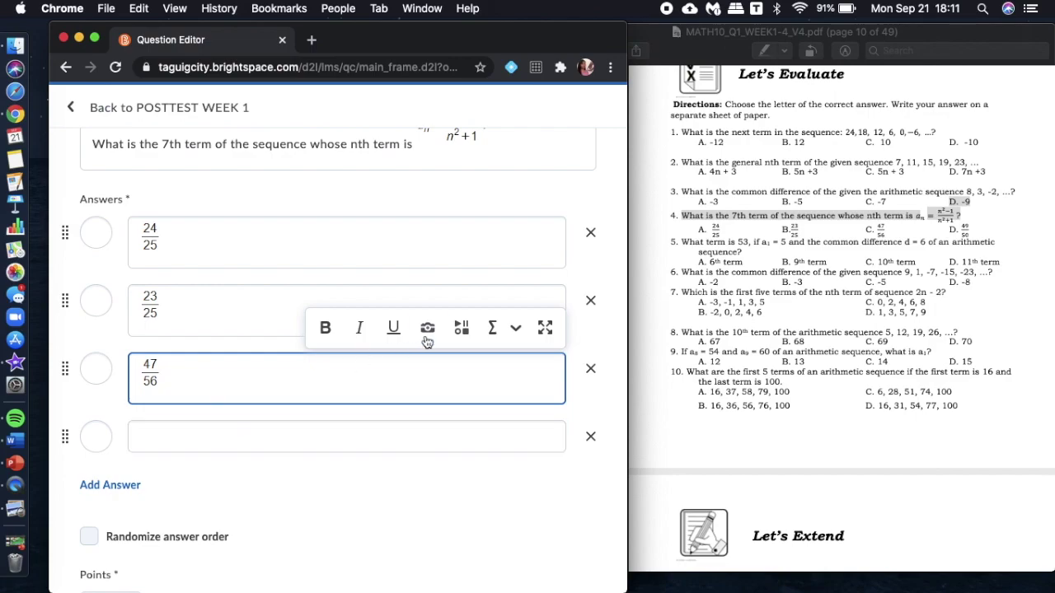
{"action": "left_click", "coordinate": [515, 330]}
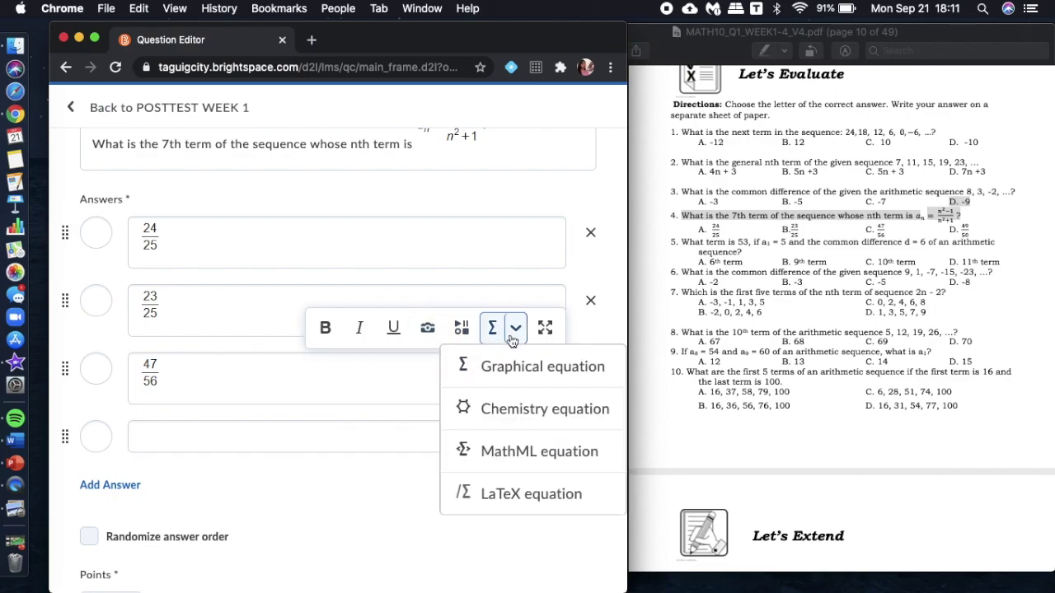
{"action": "left_click", "coordinate": [510, 371]}
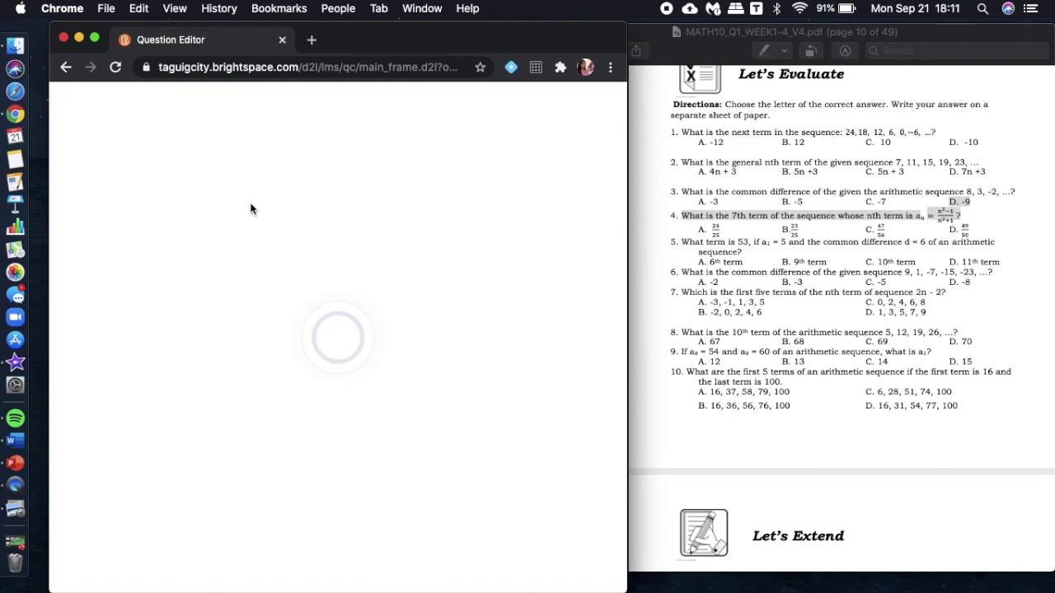
{"action": "left_click", "coordinate": [89, 165]}
{"action": "type", "text": "49"}
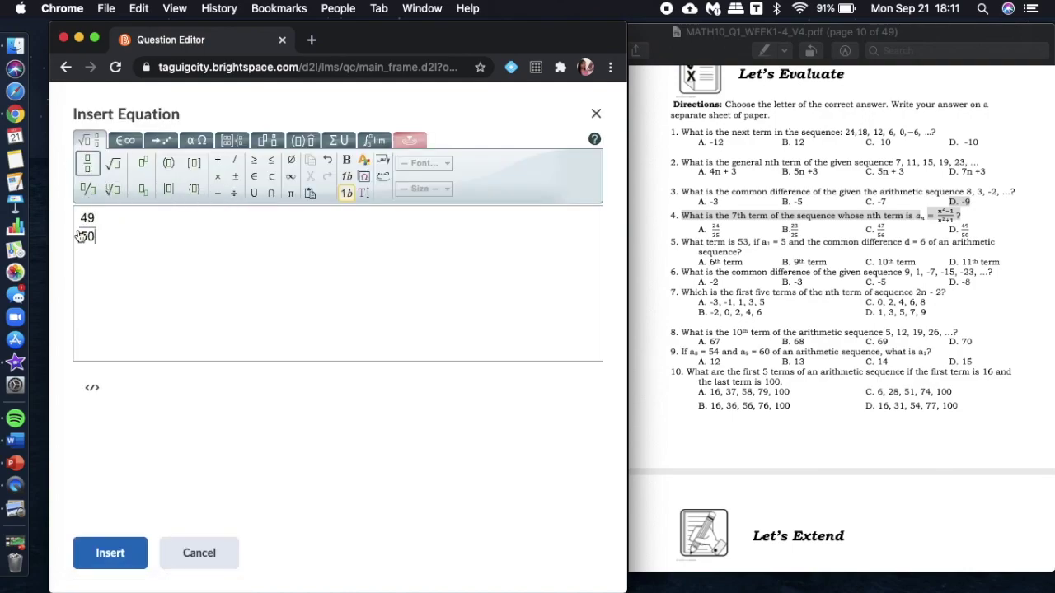
{"action": "left_click", "coordinate": [132, 557]}
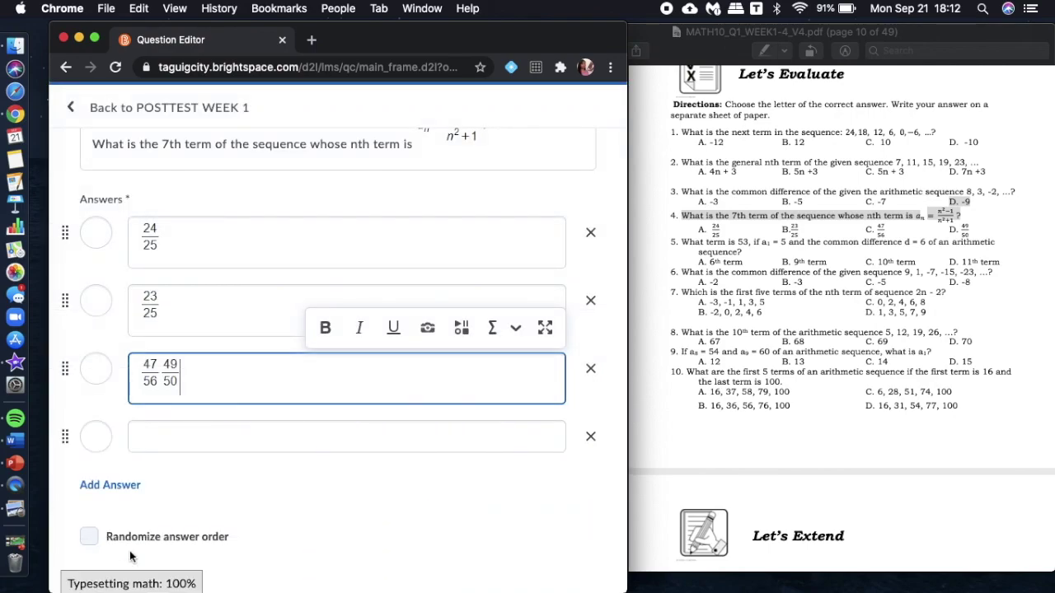
{"action": "left_click", "coordinate": [170, 373]}
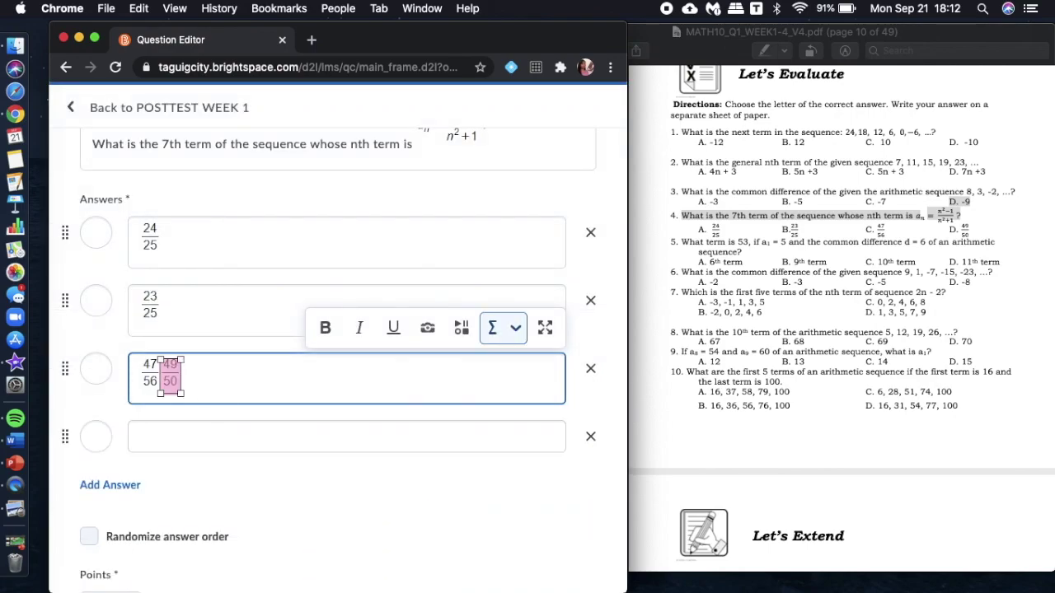
{"action": "key", "text": "BackSpace"}
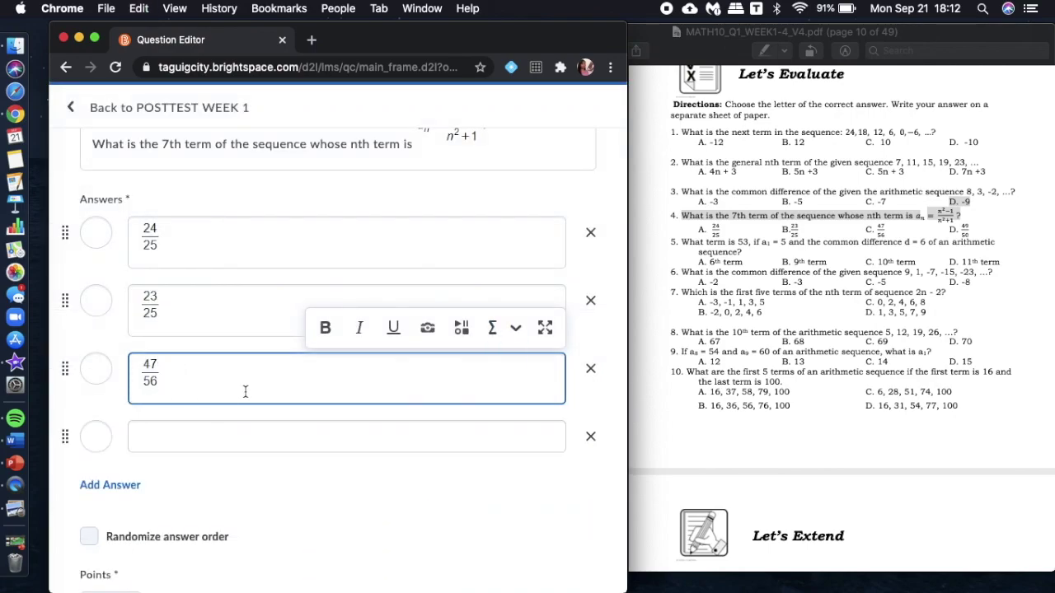
{"action": "left_click", "coordinate": [272, 438]}
{"action": "key", "text": "ctrl+v"}
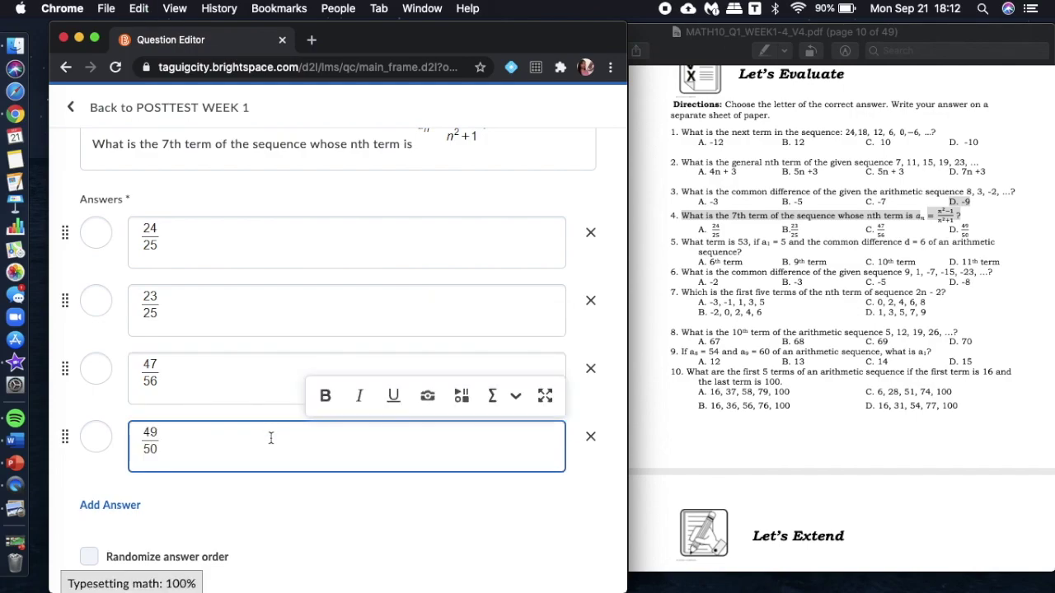
Mark 24/25 as correct, randomize the answer order, and save the third question.
{"action": "left_click", "coordinate": [165, 322]}
{"action": "scroll", "coordinate": [165, 322], "scroll_direction": "up", "scroll_amount": 2}
{"action": "left_click", "coordinate": [153, 318]}
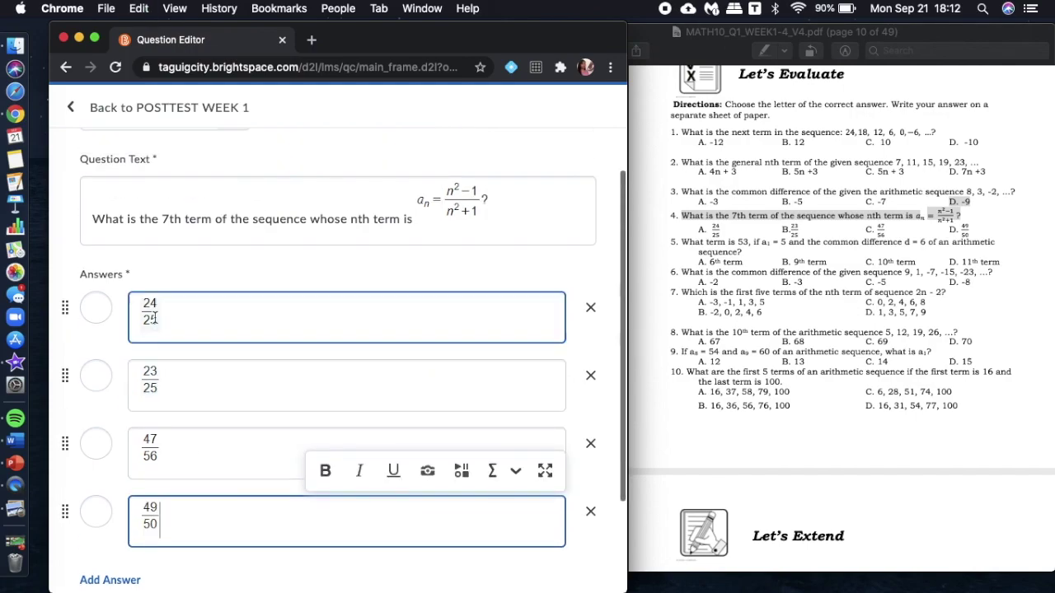
{"action": "left_click", "coordinate": [96, 307]}
{"action": "scroll", "coordinate": [97, 309], "scroll_direction": "down", "scroll_amount": 4}
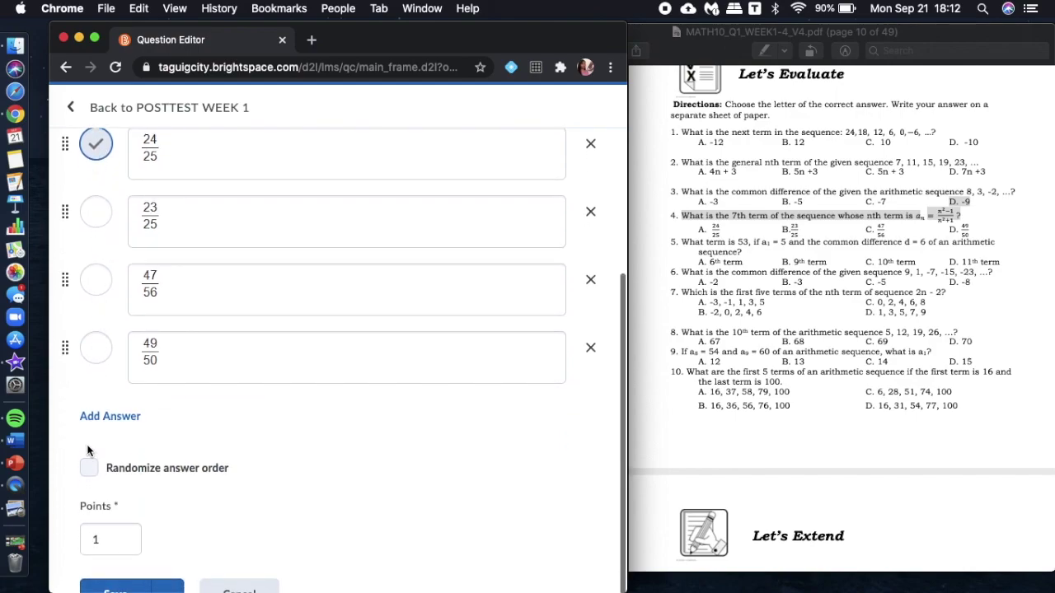
{"action": "left_click", "coordinate": [92, 471]}
{"action": "scroll", "coordinate": [137, 565], "scroll_direction": "down", "scroll_amount": 1}
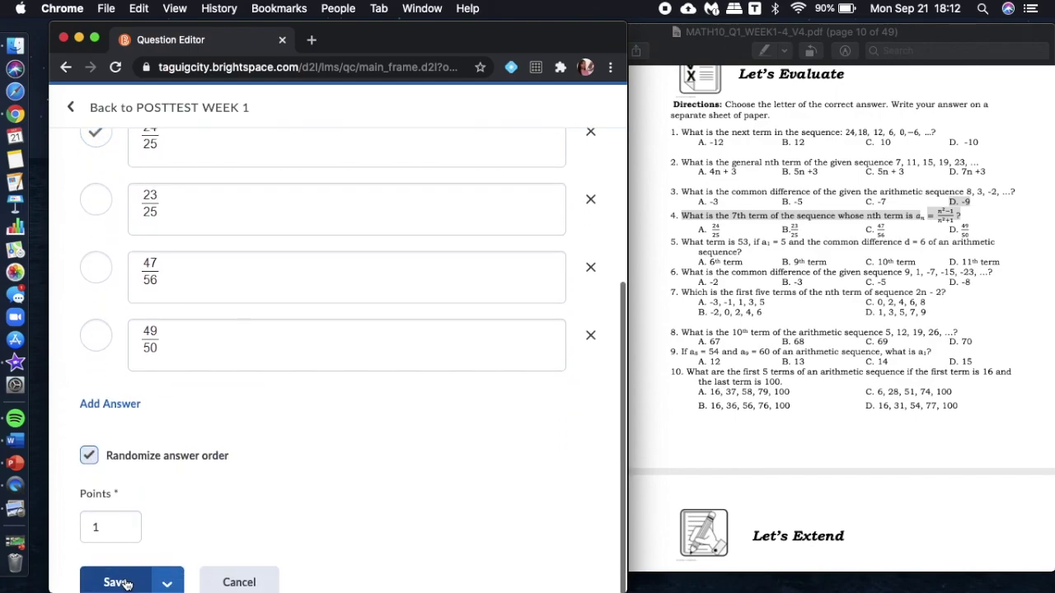
{"action": "left_click", "coordinate": [126, 582]}
{"action": "scroll", "coordinate": [272, 494], "scroll_direction": "down", "scroll_amount": 1}
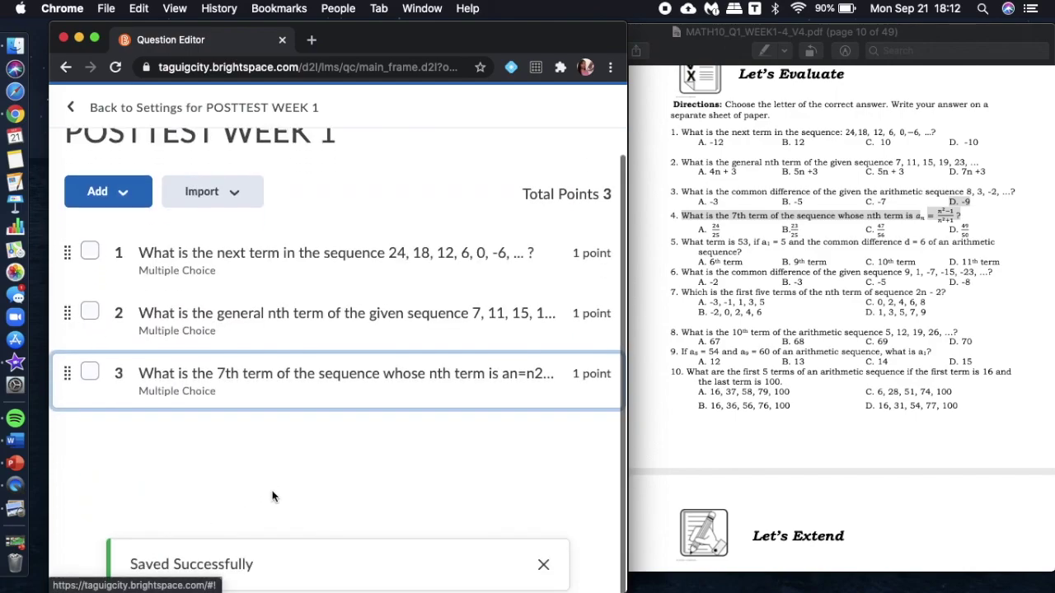
{"action": "scroll", "coordinate": [272, 491], "scroll_direction": "up", "scroll_amount": 1}
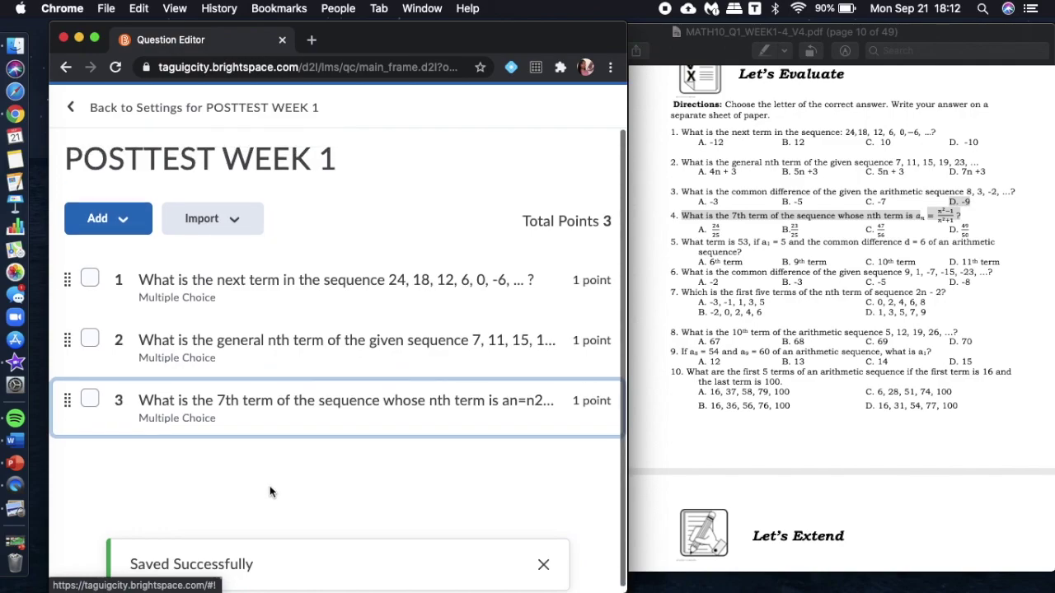
{"action": "left_click", "coordinate": [95, 38]}
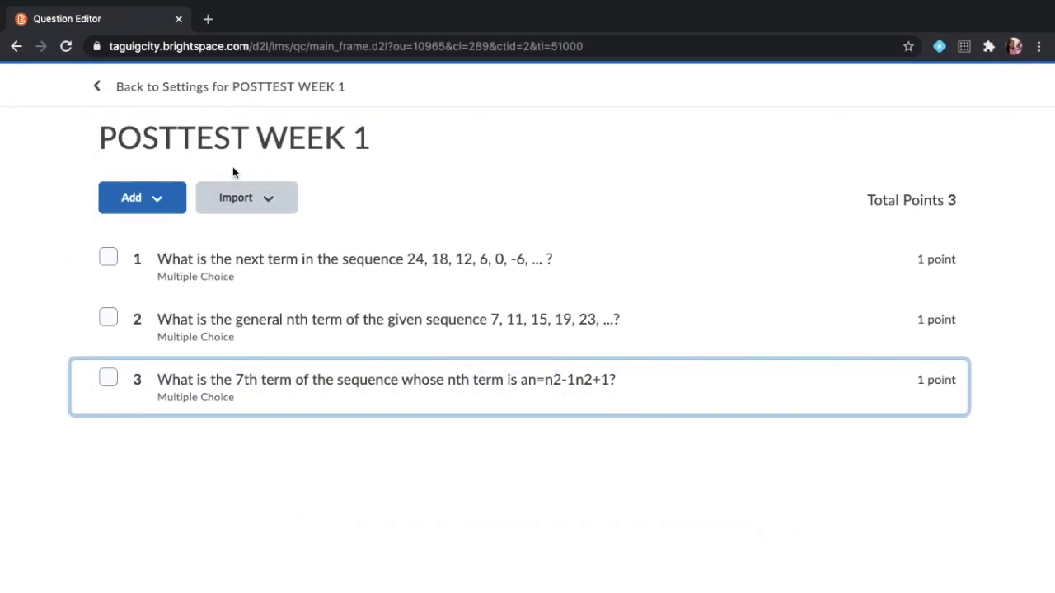
Open the Course Builder and expand MATH10Q1 WEEK1 to review the POSTTEST WEEK 1 quiz details.
{"action": "left_click", "coordinate": [154, 98]}
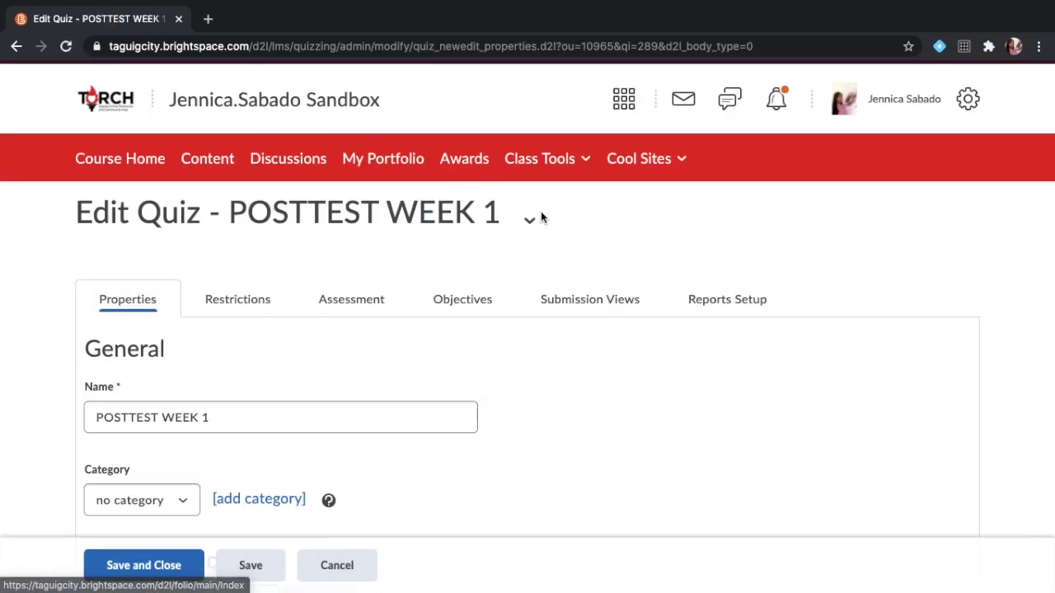
{"action": "left_click", "coordinate": [516, 160]}
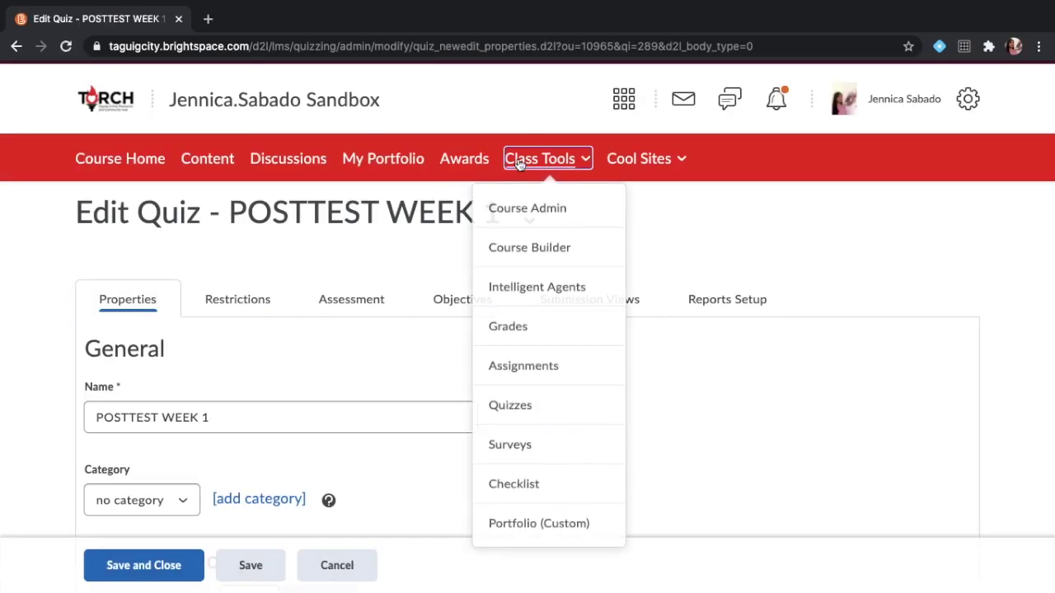
{"action": "left_click", "coordinate": [522, 249]}
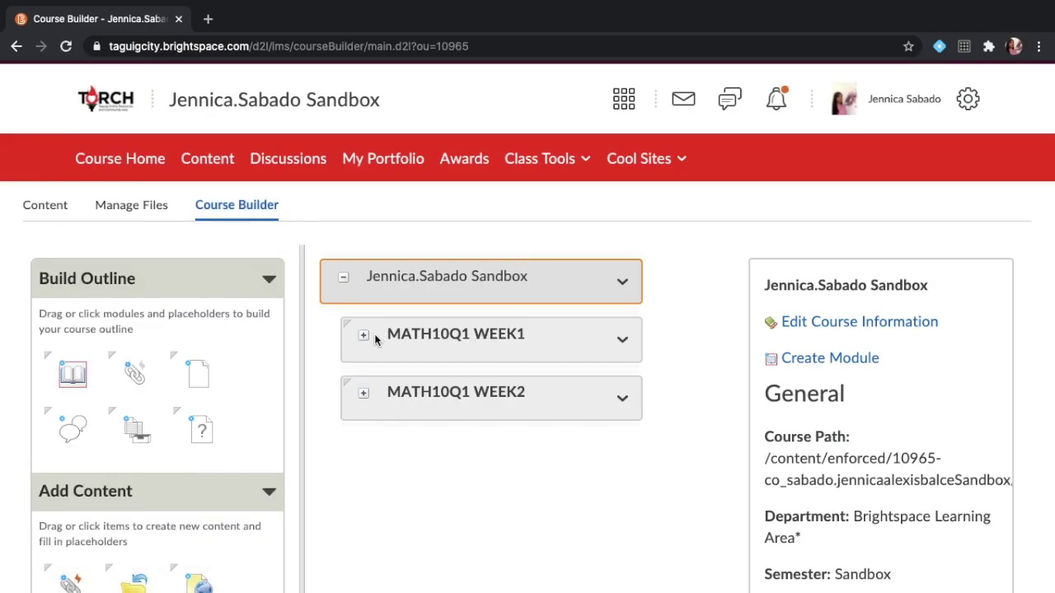
{"action": "left_click", "coordinate": [365, 337]}
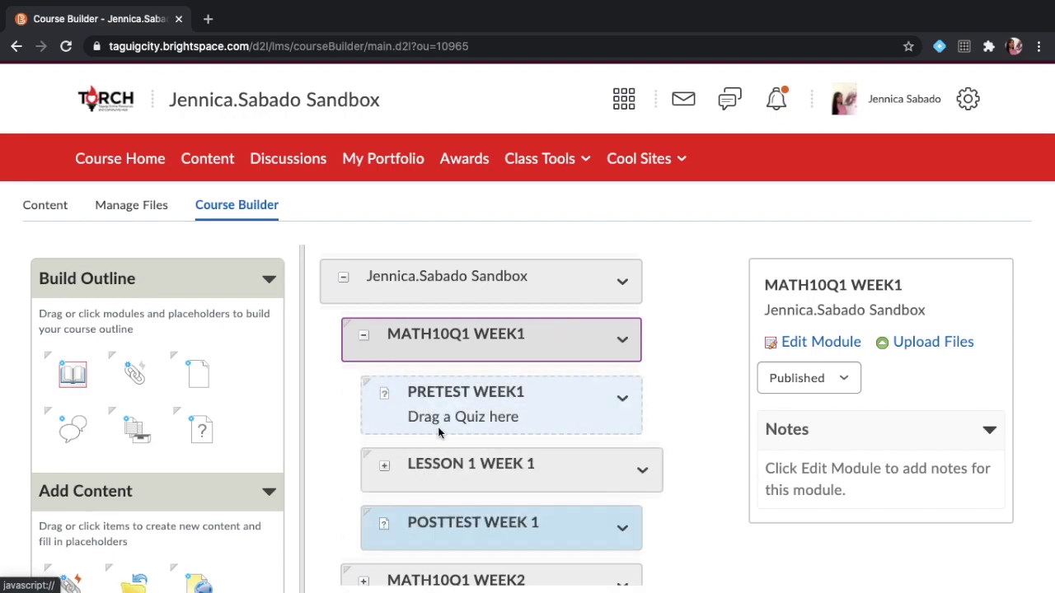
{"action": "scroll", "coordinate": [452, 486], "scroll_direction": "down", "scroll_amount": 1}
{"action": "left_click", "coordinate": [459, 501]}
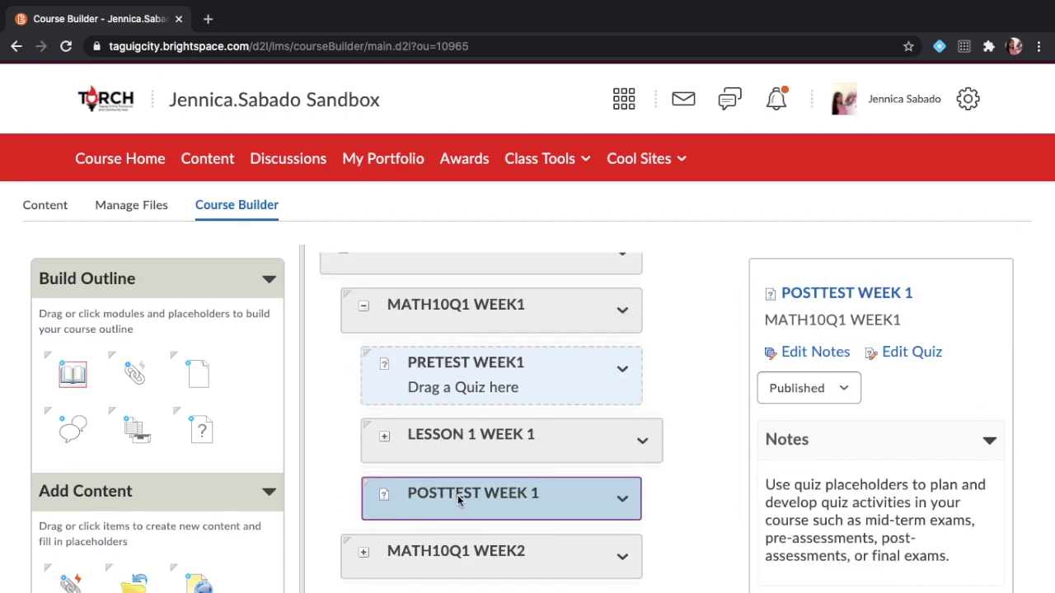
{"action": "scroll", "coordinate": [934, 482], "scroll_direction": "down", "scroll_amount": 3}
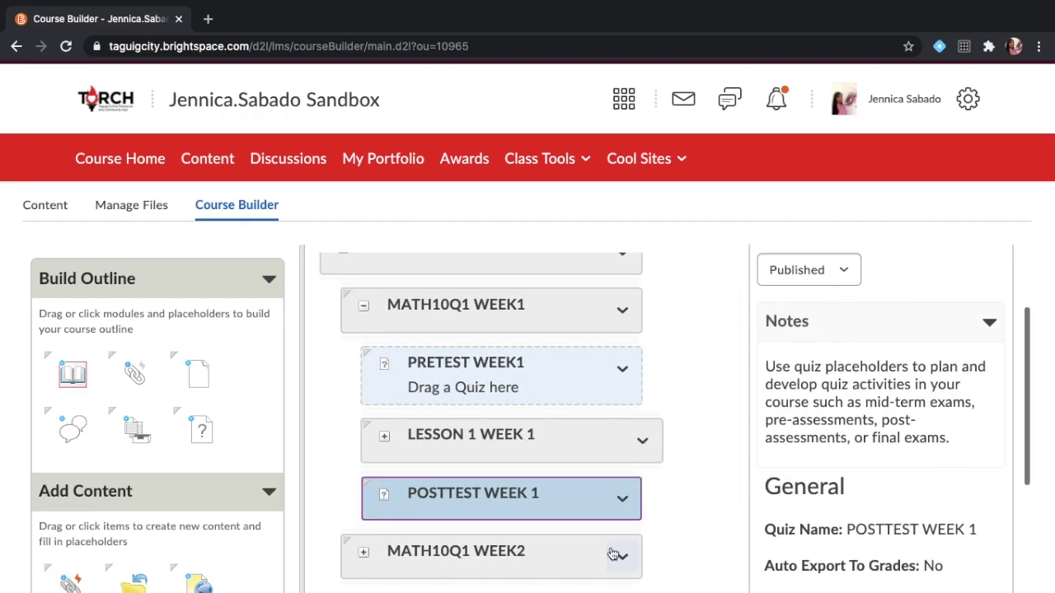
{"action": "scroll", "coordinate": [896, 535], "scroll_direction": "down", "scroll_amount": 5}
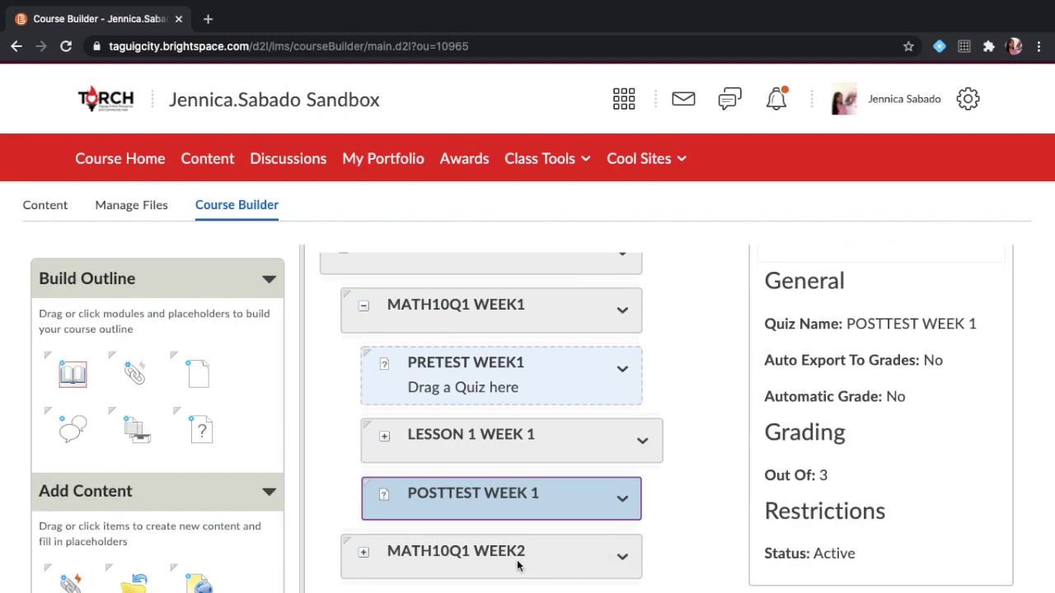
{"action": "scroll", "coordinate": [405, 399], "scroll_direction": "up", "scroll_amount": 1}
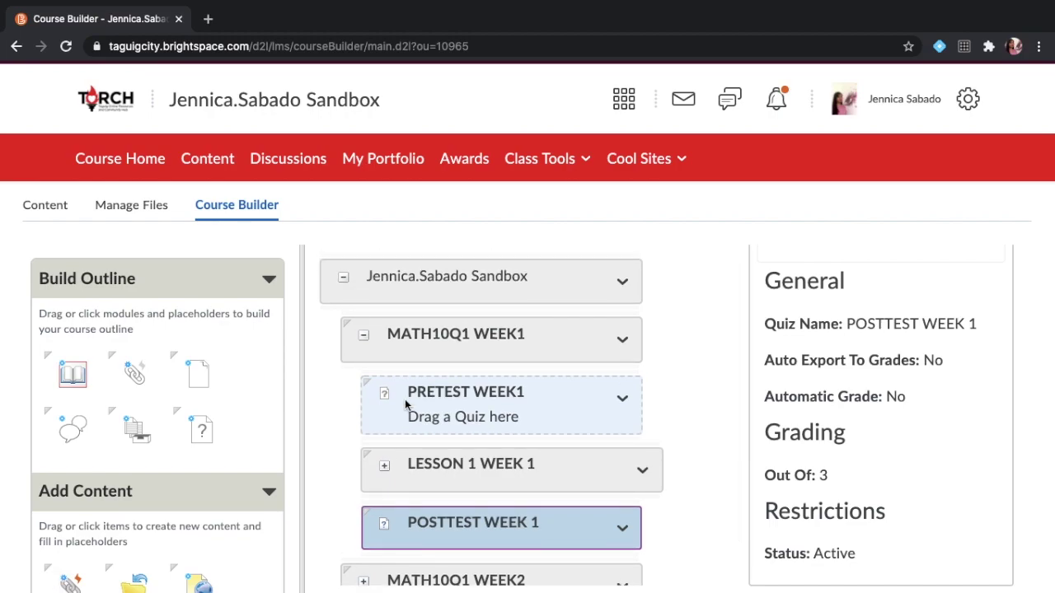
Drag PRETEST MATH10Q1 WEEK1 from the Quizzes tool list onto the PRETEST WEEK1 placeholder.
{"action": "left_click", "coordinate": [564, 164]}
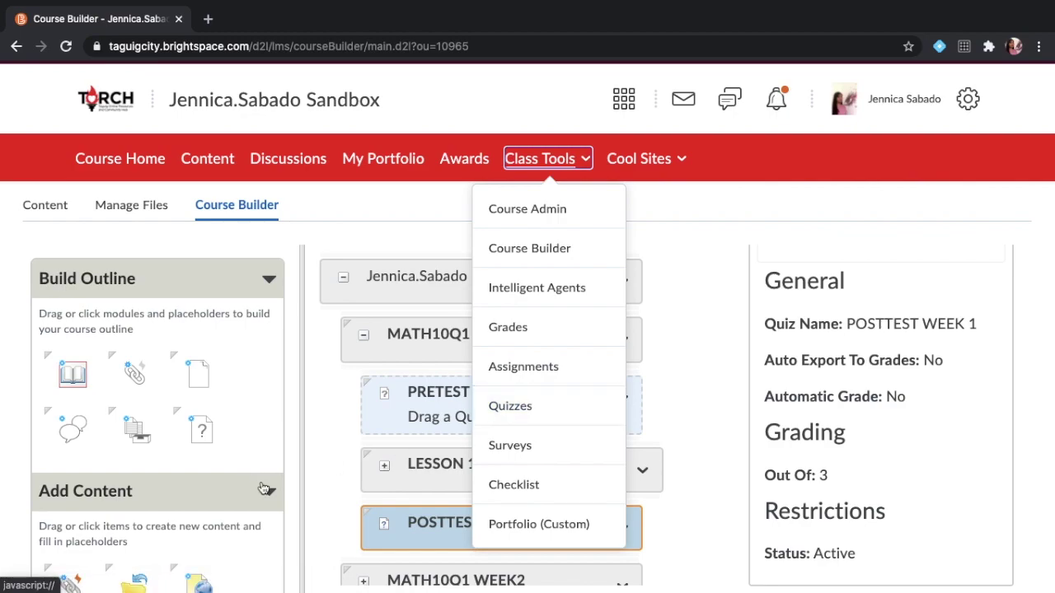
{"action": "scroll", "coordinate": [261, 486], "scroll_direction": "down", "scroll_amount": 3}
{"action": "scroll", "coordinate": [261, 487], "scroll_direction": "down", "scroll_amount": 5}
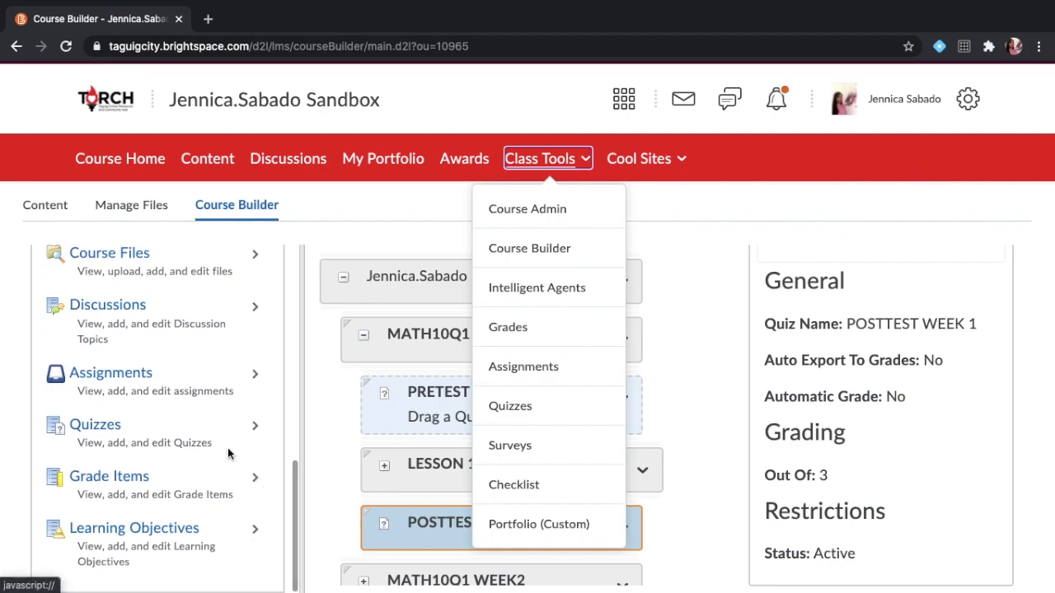
{"action": "left_click", "coordinate": [255, 425]}
{"action": "scroll", "coordinate": [253, 426], "scroll_direction": "down", "scroll_amount": 2}
{"action": "left_click_drag", "start_coordinate": [129, 442], "coordinate": [436, 400]}
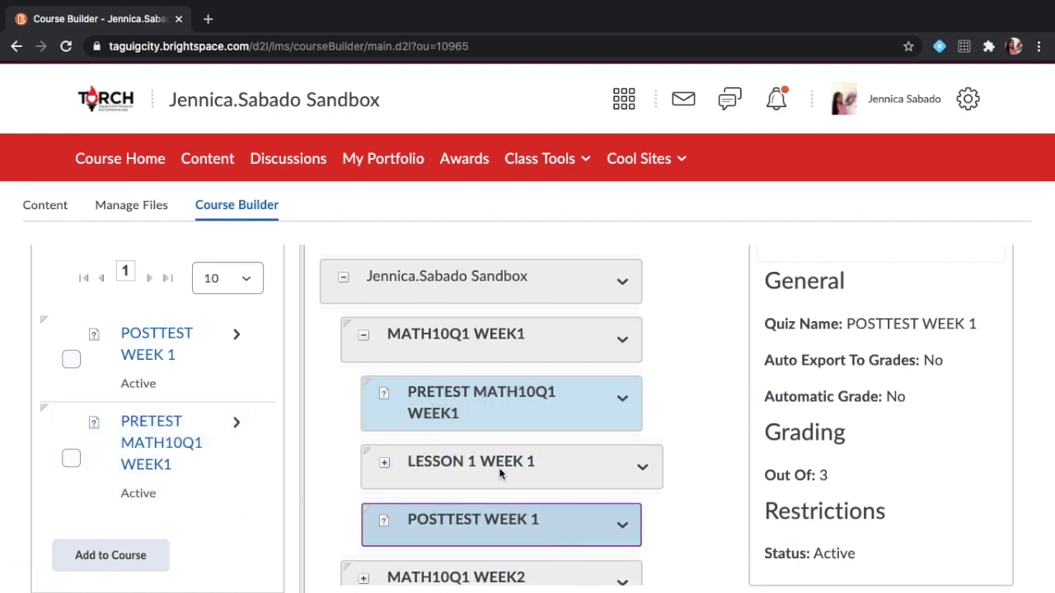
{"action": "left_click", "coordinate": [468, 468]}
Upload illustrate arithmetic sequence.pptx from the computer into the LESSON 1 WEEK 1 module.
{"action": "left_click", "coordinate": [384, 463]}
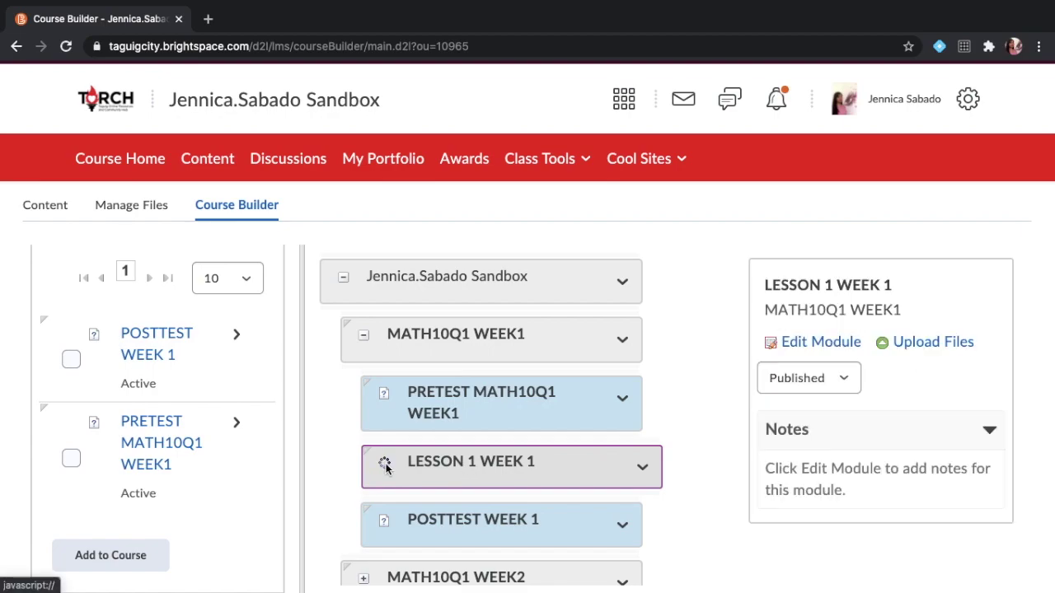
{"action": "scroll", "coordinate": [474, 488], "scroll_direction": "down", "scroll_amount": 1}
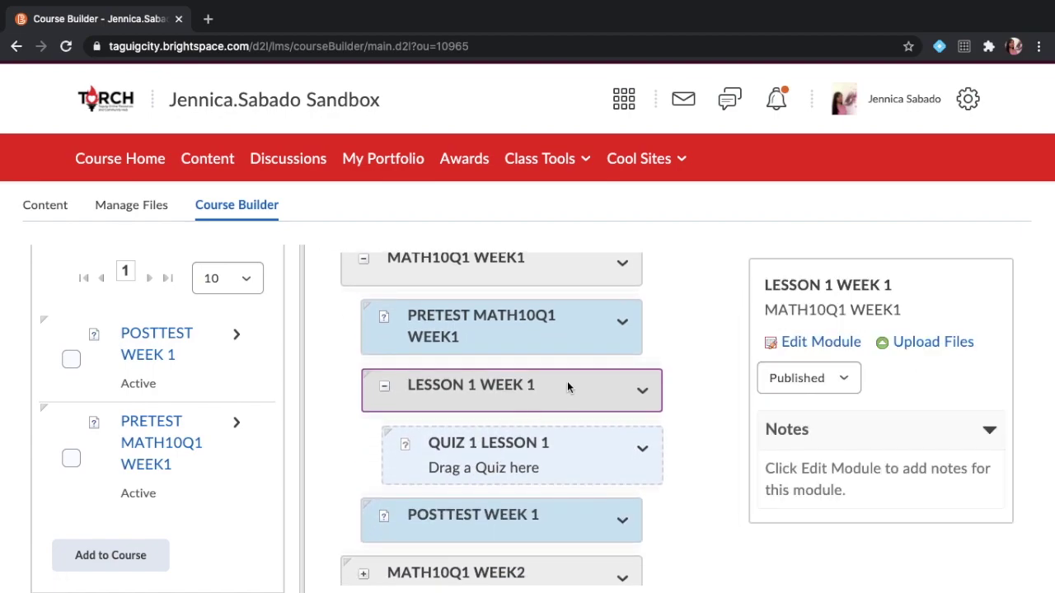
{"action": "left_click", "coordinate": [927, 343]}
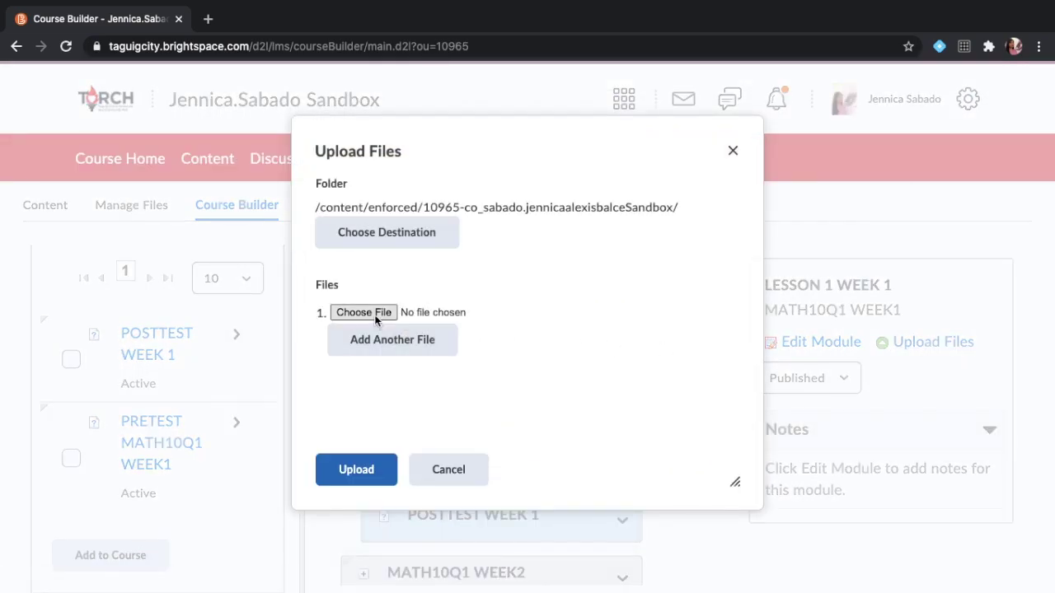
{"action": "left_click", "coordinate": [374, 313]}
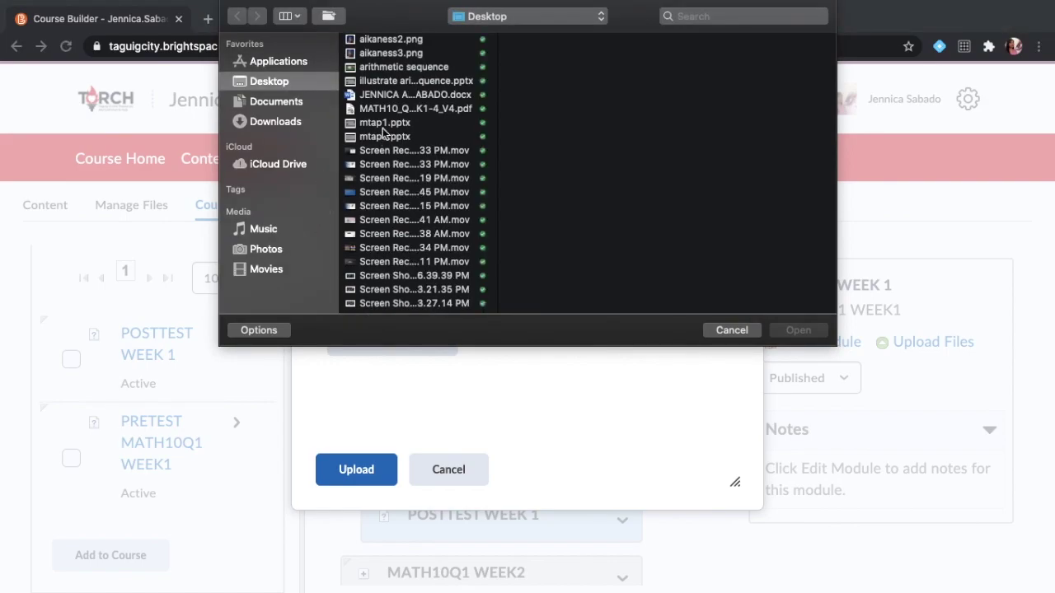
{"action": "left_click", "coordinate": [397, 81]}
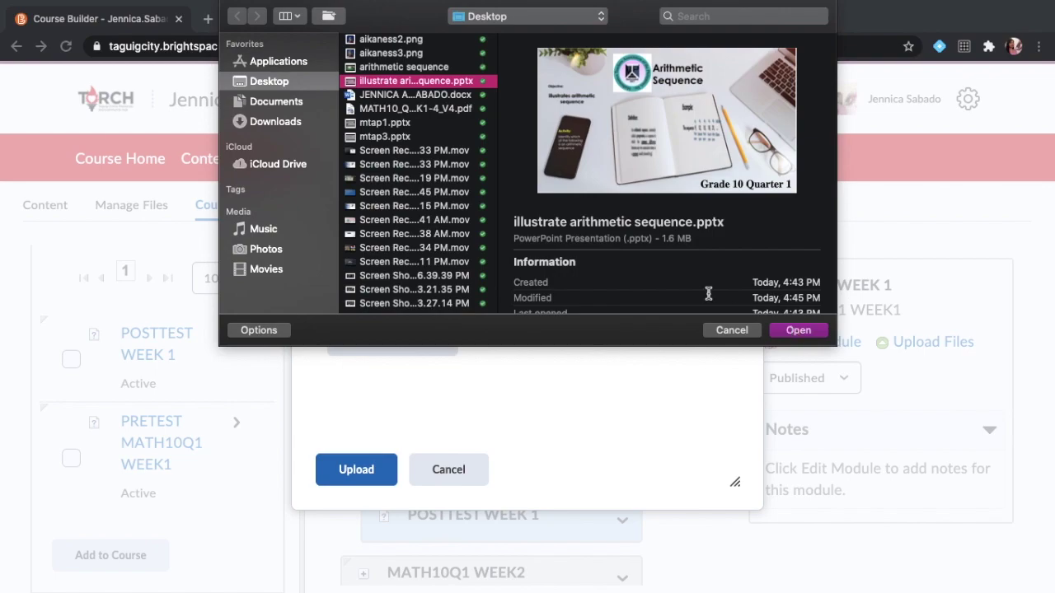
{"action": "left_click", "coordinate": [783, 331]}
{"action": "left_click", "coordinate": [355, 478]}
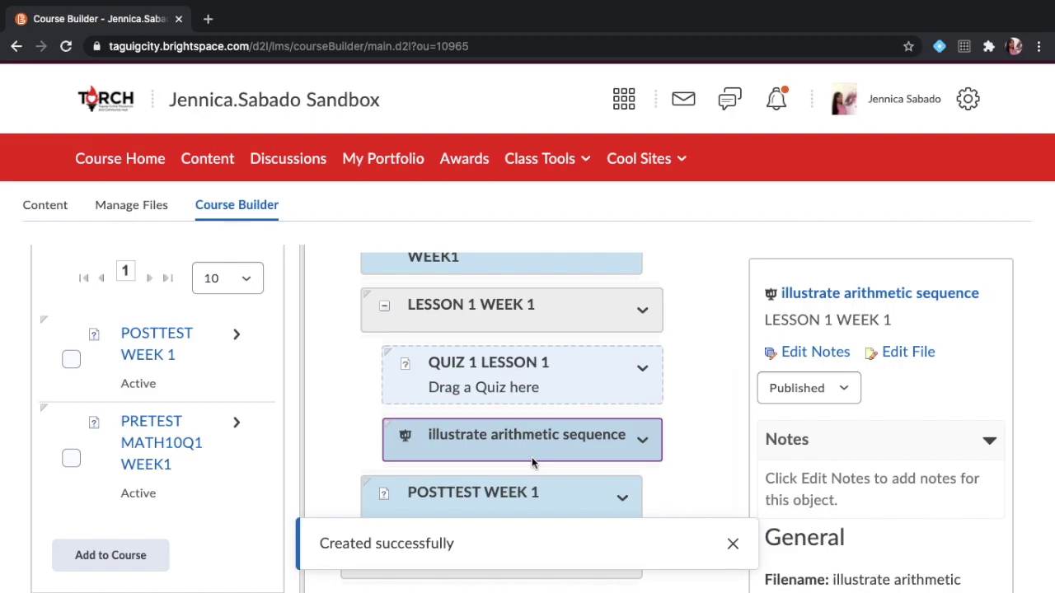
{"action": "scroll", "coordinate": [531, 461], "scroll_direction": "up", "scroll_amount": 1}
{"action": "scroll", "coordinate": [531, 461], "scroll_direction": "down", "scroll_amount": 1}
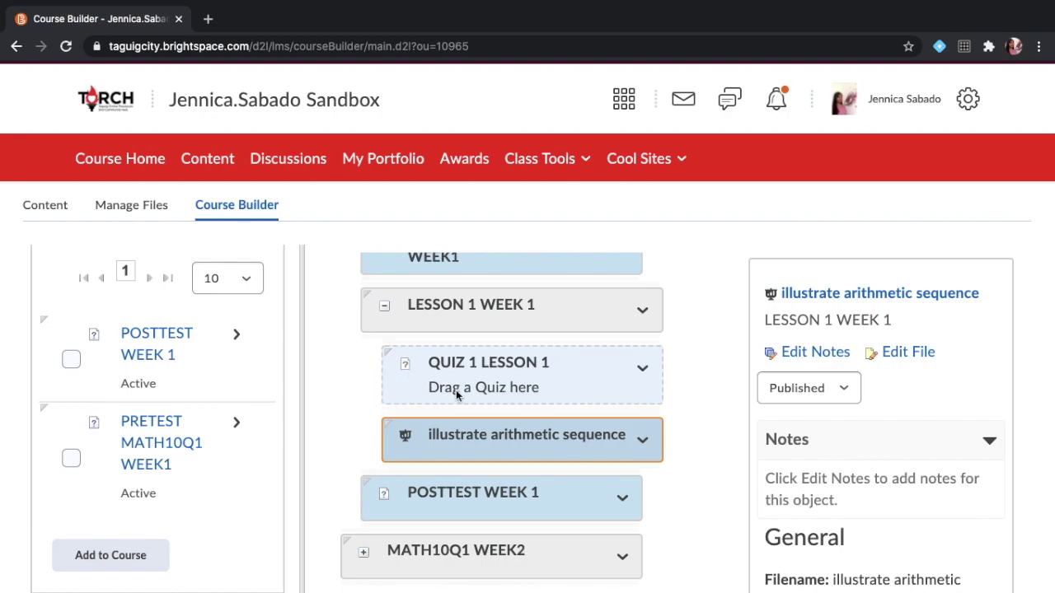
{"action": "scroll", "coordinate": [456, 390], "scroll_direction": "up", "scroll_amount": 1}
{"action": "left_click", "coordinate": [220, 164]}
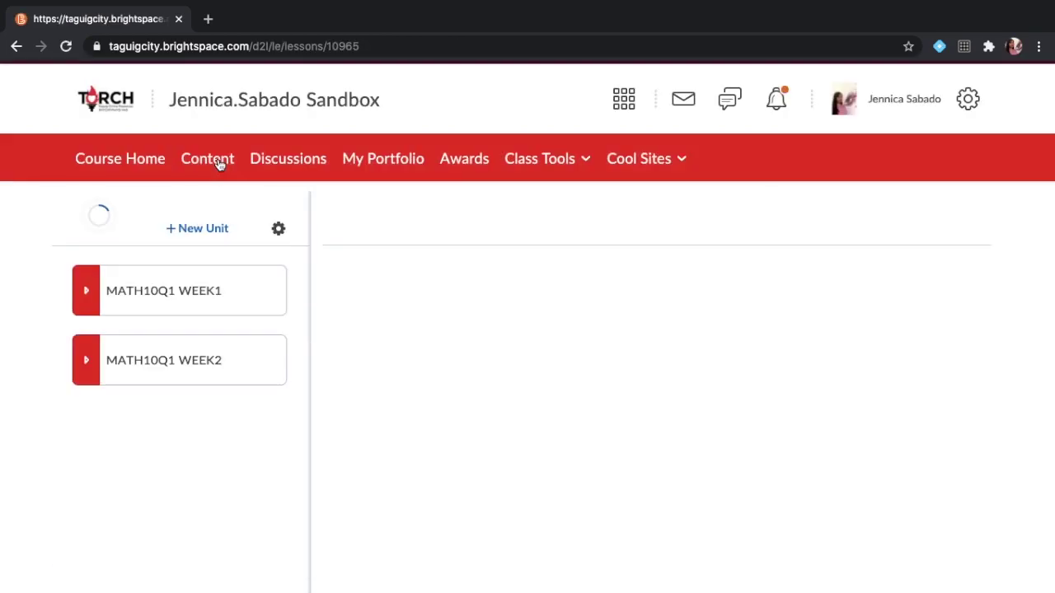
On the Content page, review MATH10Q1 WEEK1's pretest, LESSON 1 WEEK 1 slideshow and POSTTEST WEEK 1.
{"action": "left_click", "coordinate": [85, 284]}
{"action": "left_click", "coordinate": [84, 292]}
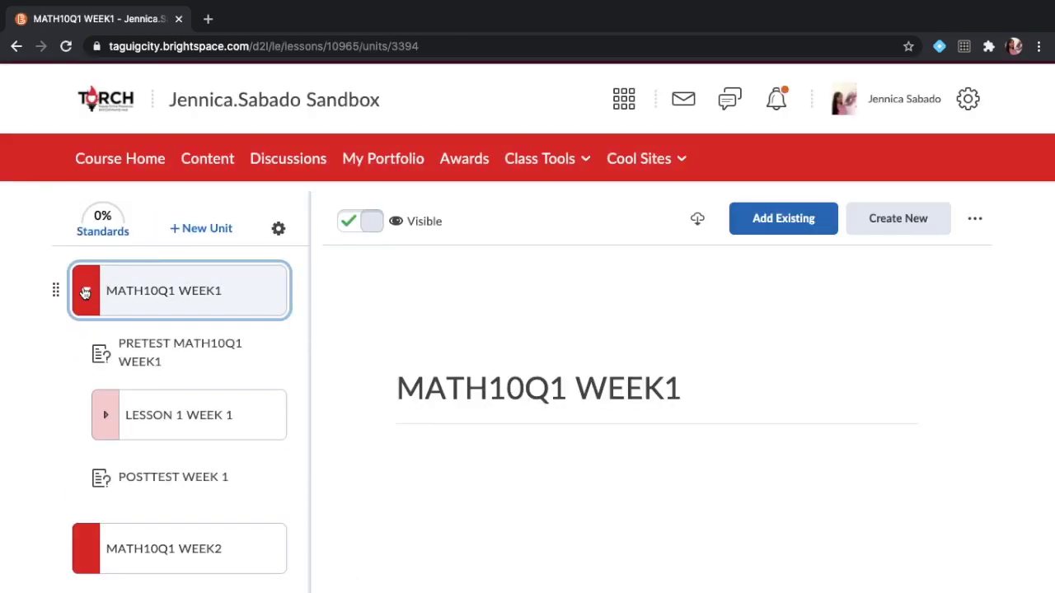
{"action": "left_click", "coordinate": [153, 362]}
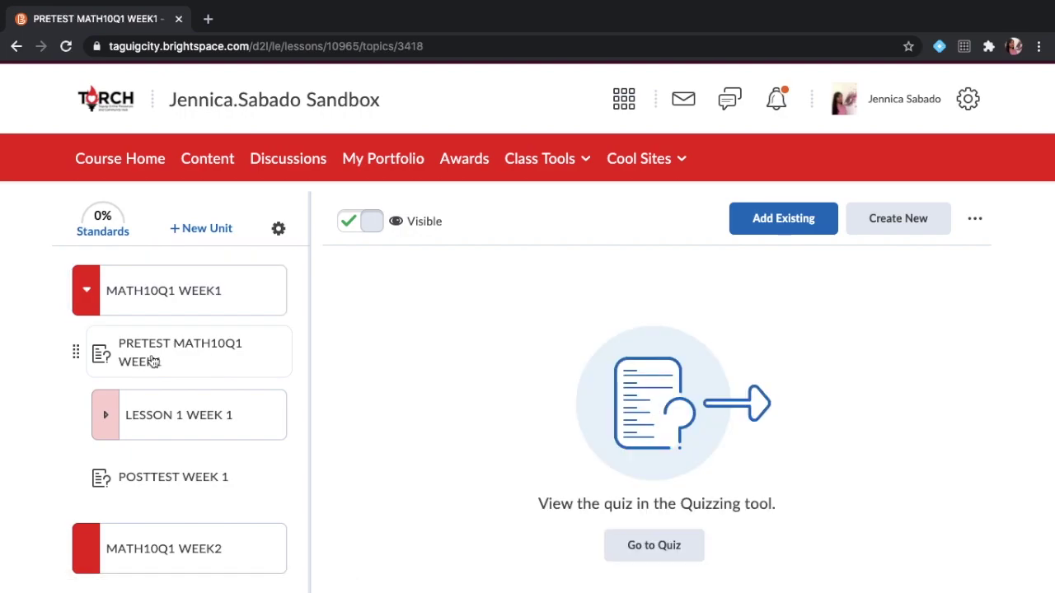
{"action": "left_click", "coordinate": [154, 415]}
{"action": "scroll", "coordinate": [154, 415], "scroll_direction": "down", "scroll_amount": 1}
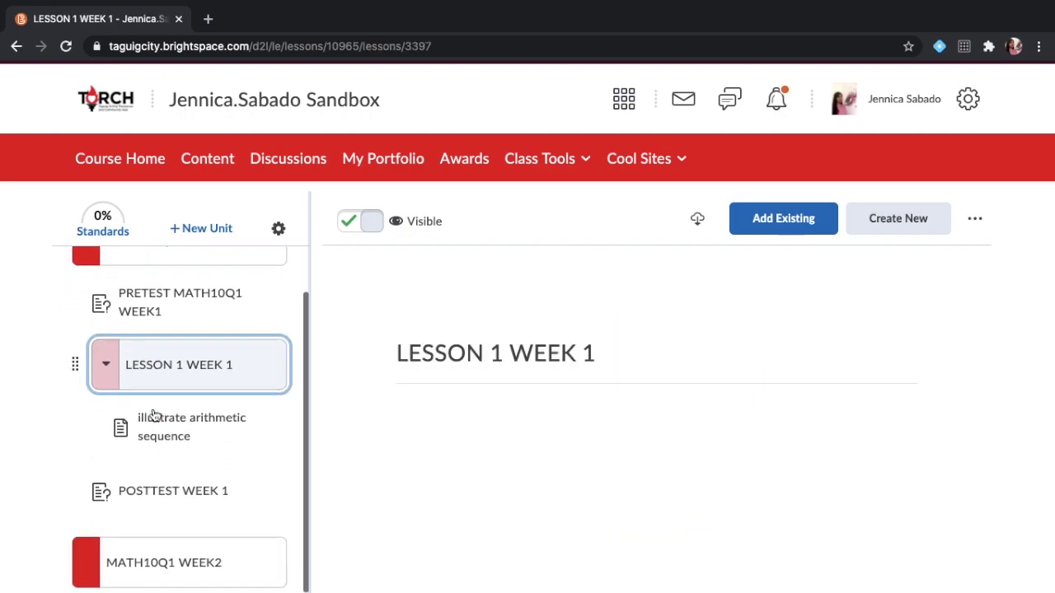
{"action": "left_click", "coordinate": [157, 426]}
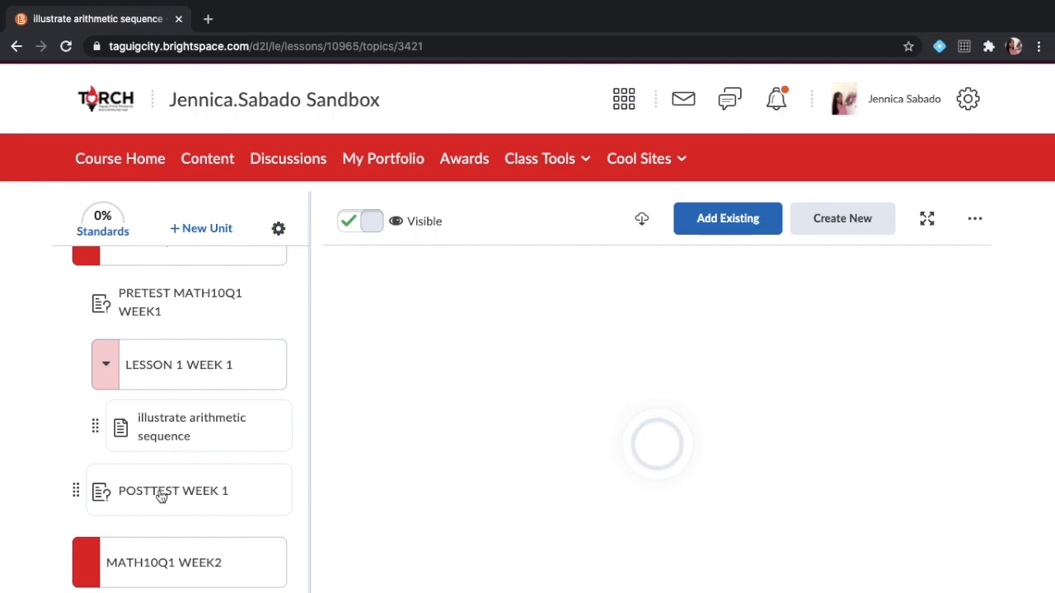
{"action": "left_click", "coordinate": [161, 494]}
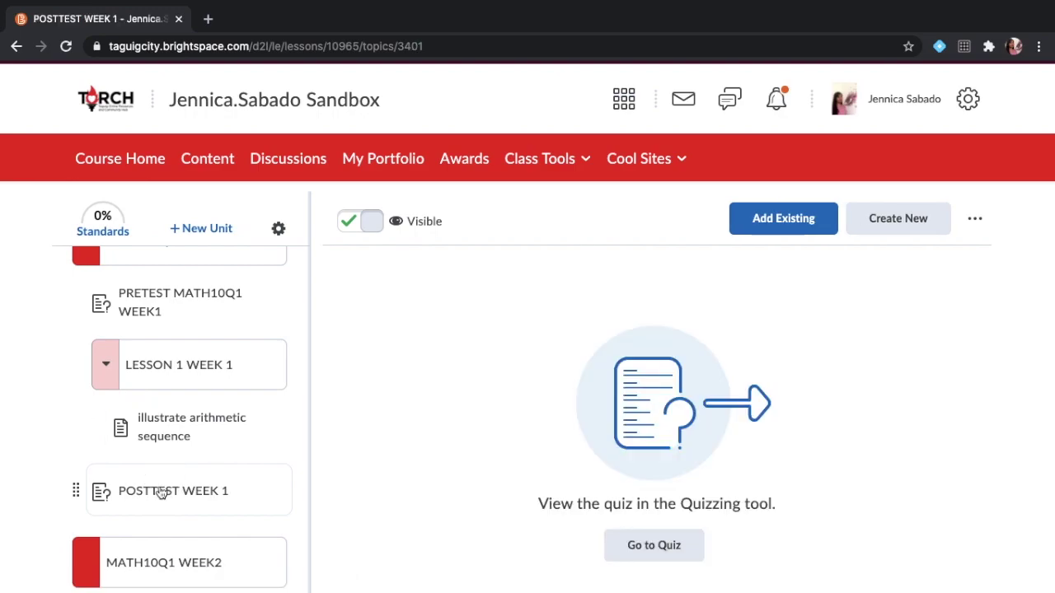
{"action": "left_click", "coordinate": [163, 434]}
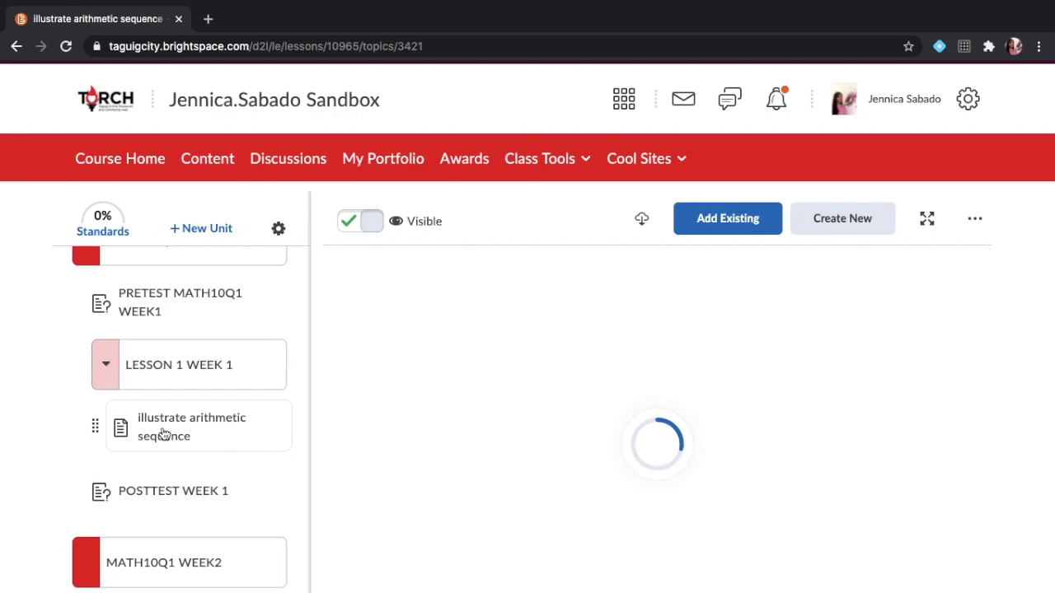
{"action": "left_click", "coordinate": [542, 165]}
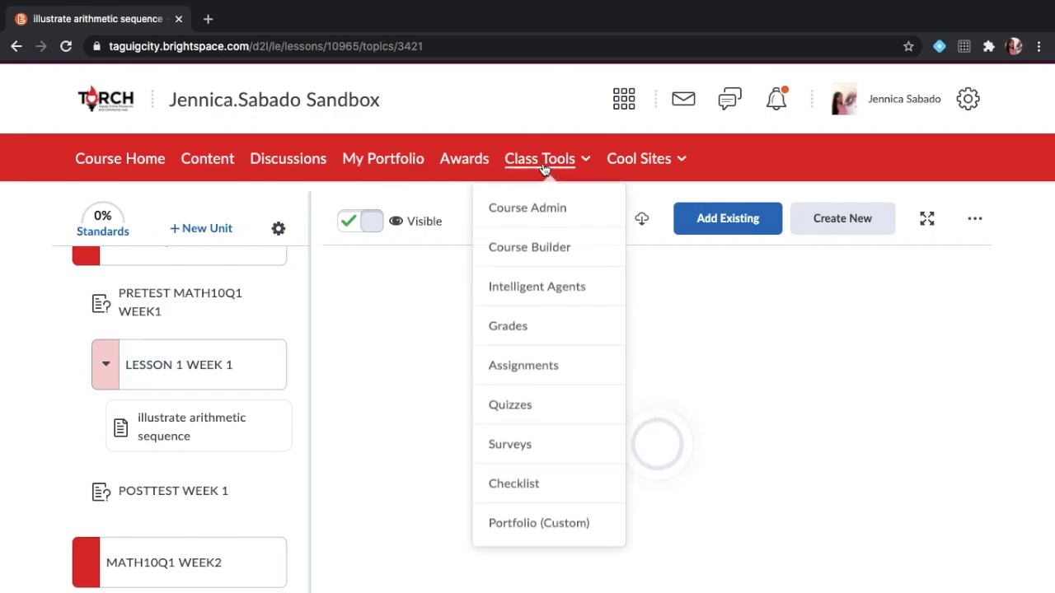
In Course Builder, add a file placeholder named 'Video for Lesson 1' to LESSON 1 WEEK 1.
{"action": "left_click", "coordinate": [527, 250]}
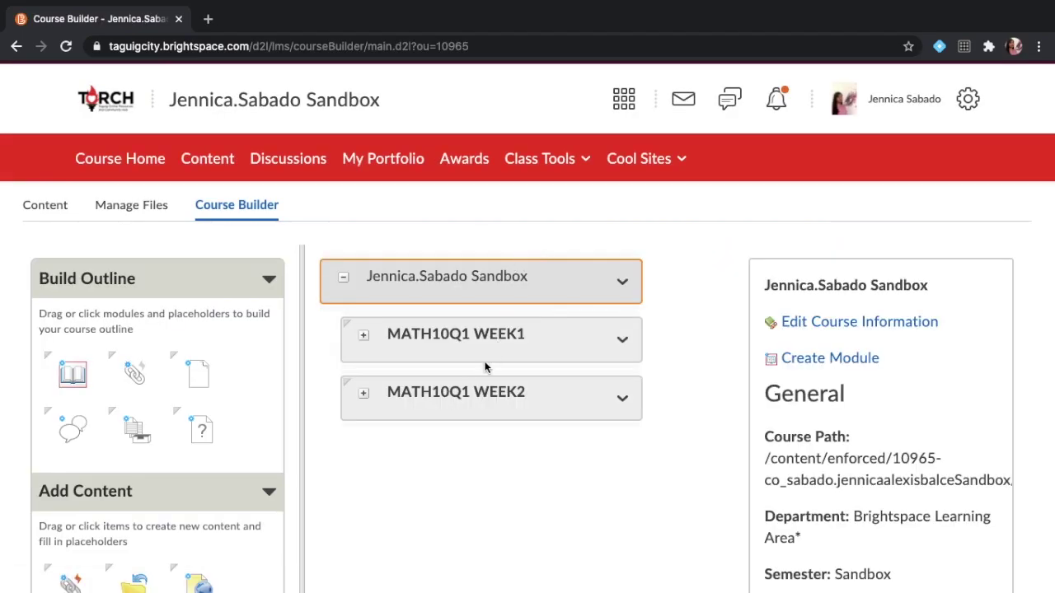
{"action": "left_click", "coordinate": [364, 338]}
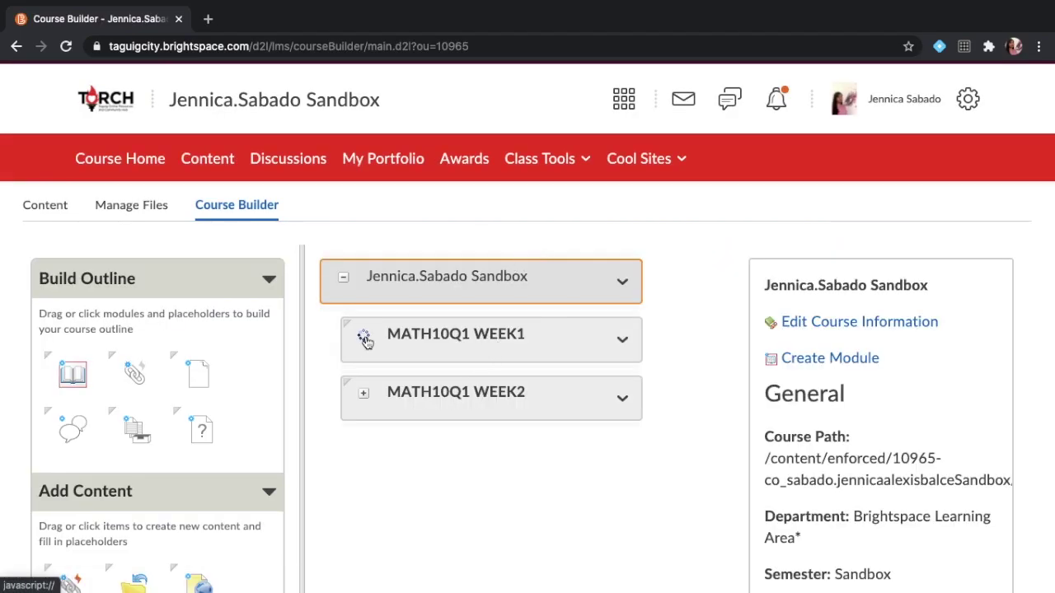
{"action": "left_click", "coordinate": [182, 364]}
{"action": "left_click_drag", "start_coordinate": [182, 364], "coordinate": [422, 459]}
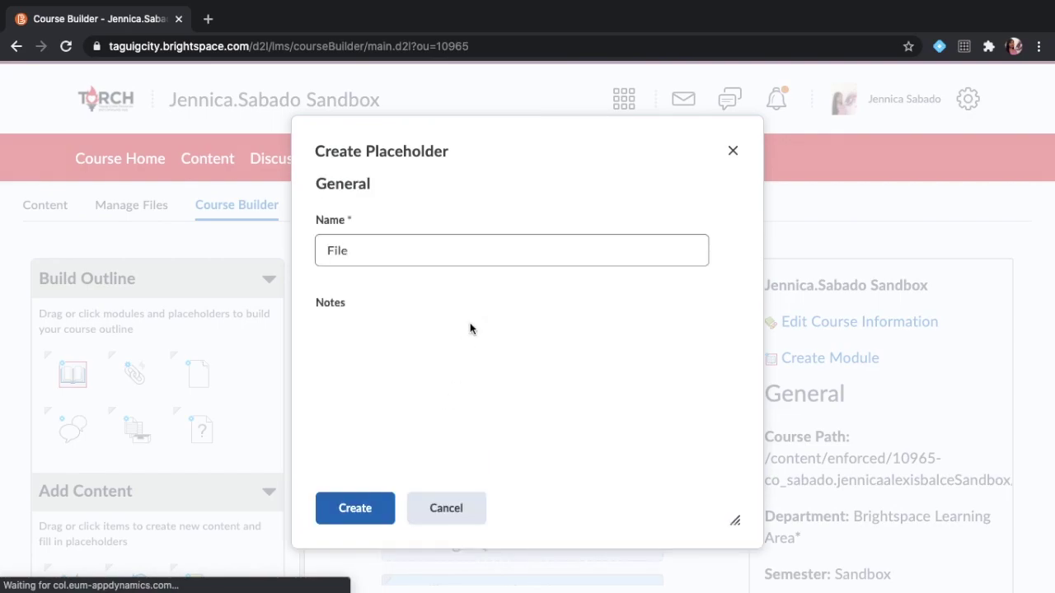
{"action": "left_click", "coordinate": [482, 261]}
{"action": "double_click", "coordinate": [482, 260]}
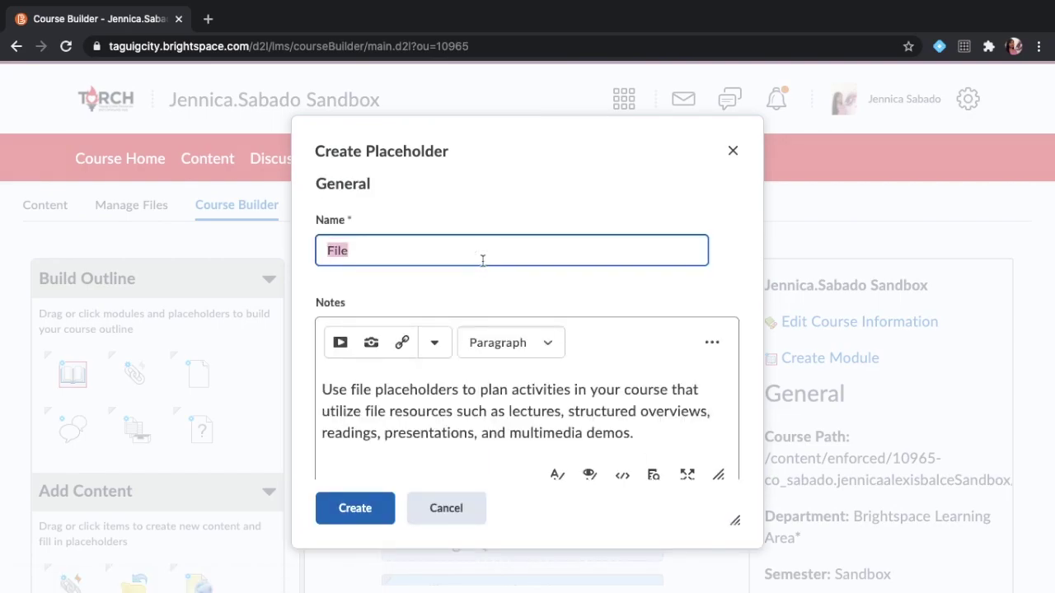
{"action": "type", "text": "Vi"}
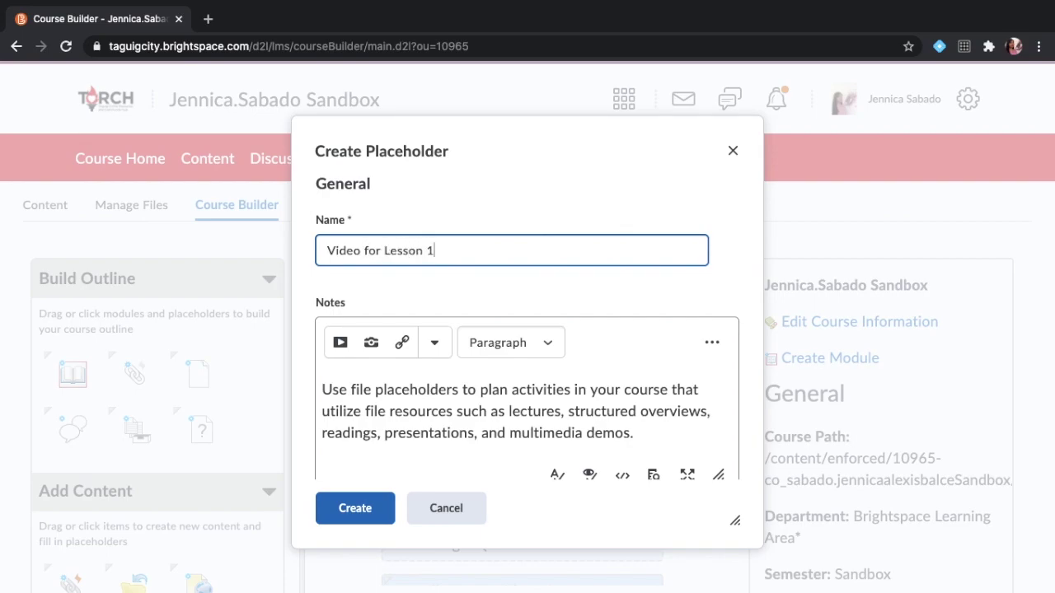
{"action": "type", "text": "deo for Lesson 1"}
{"action": "left_click", "coordinate": [353, 506]}
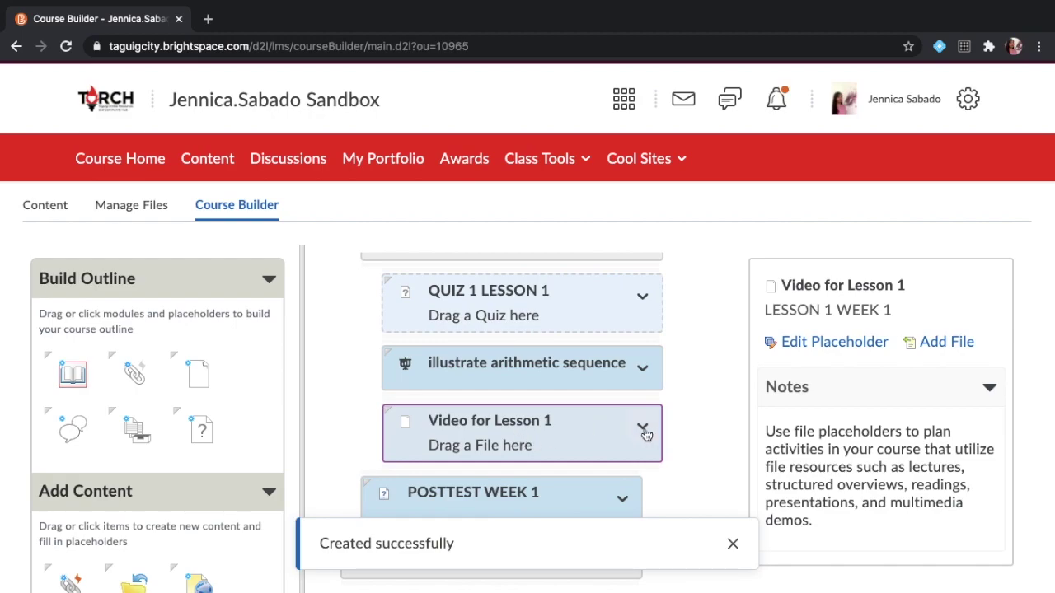
Move Video for Lesson 1 up twice so it sits above QUIZ 1 LESSON 1.
{"action": "left_click", "coordinate": [645, 432]}
{"action": "left_click", "coordinate": [579, 280]}
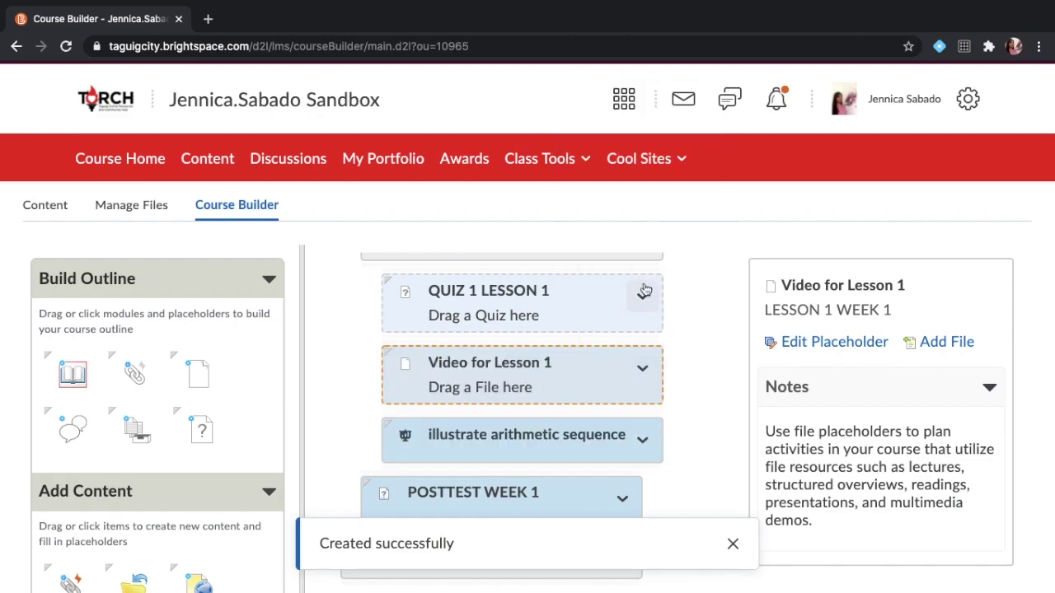
{"action": "scroll", "coordinate": [640, 412], "scroll_direction": "up", "scroll_amount": 1}
{"action": "left_click", "coordinate": [642, 395]}
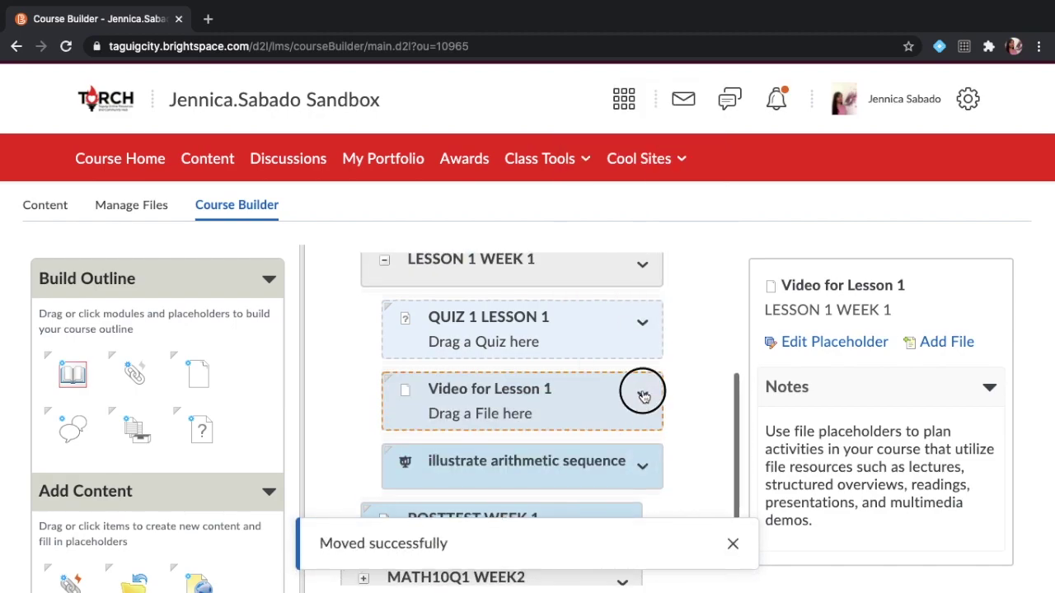
{"action": "left_click", "coordinate": [634, 268]}
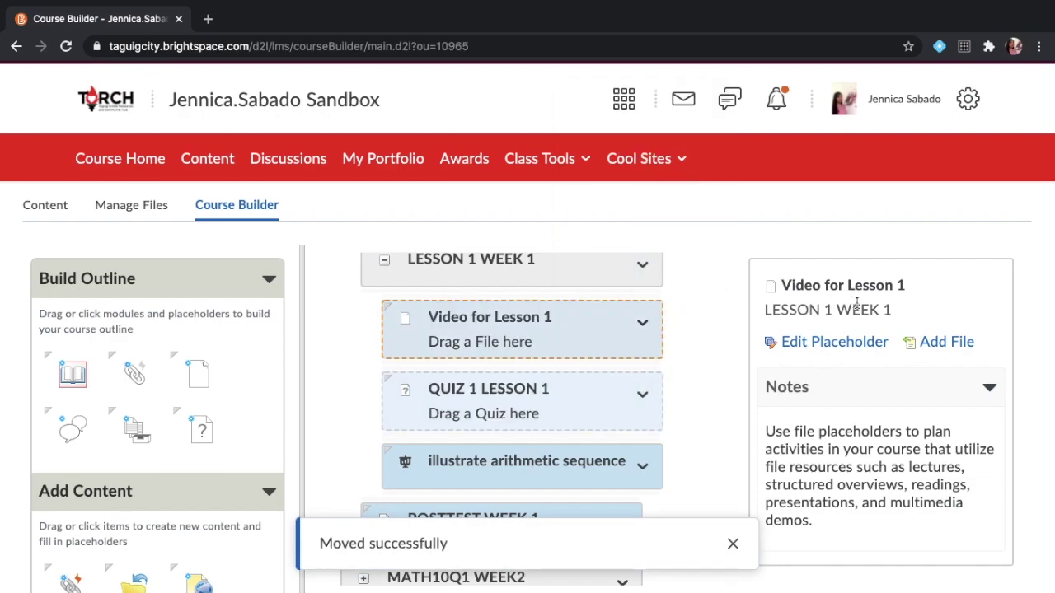
{"action": "left_click", "coordinate": [939, 343]}
Choose the 2020-09-14 screen recording from the Desktop folder to upload from My Computer.
{"action": "left_click", "coordinate": [536, 218]}
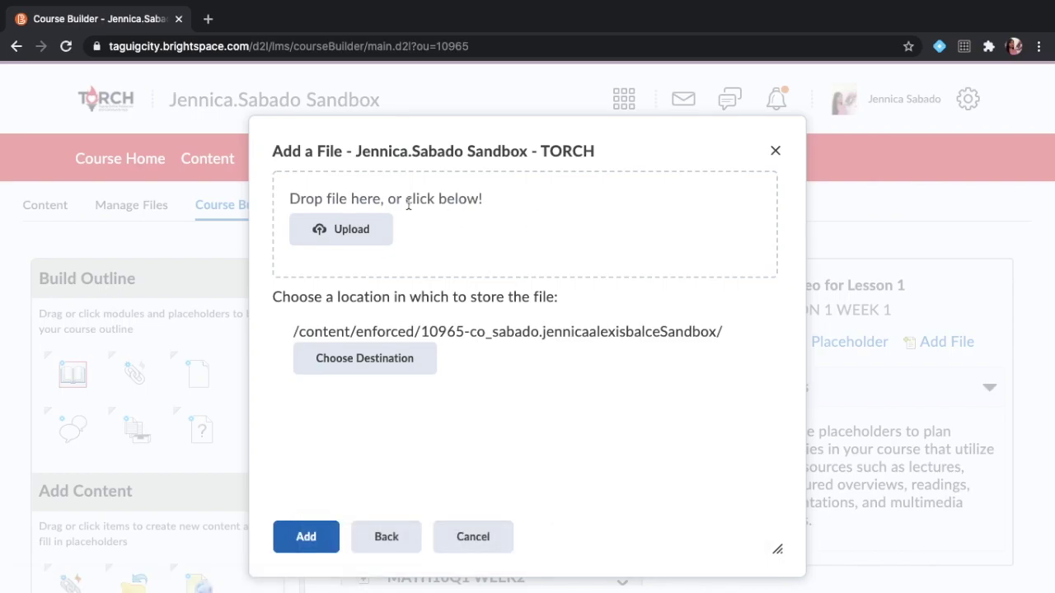
{"action": "left_click", "coordinate": [365, 230]}
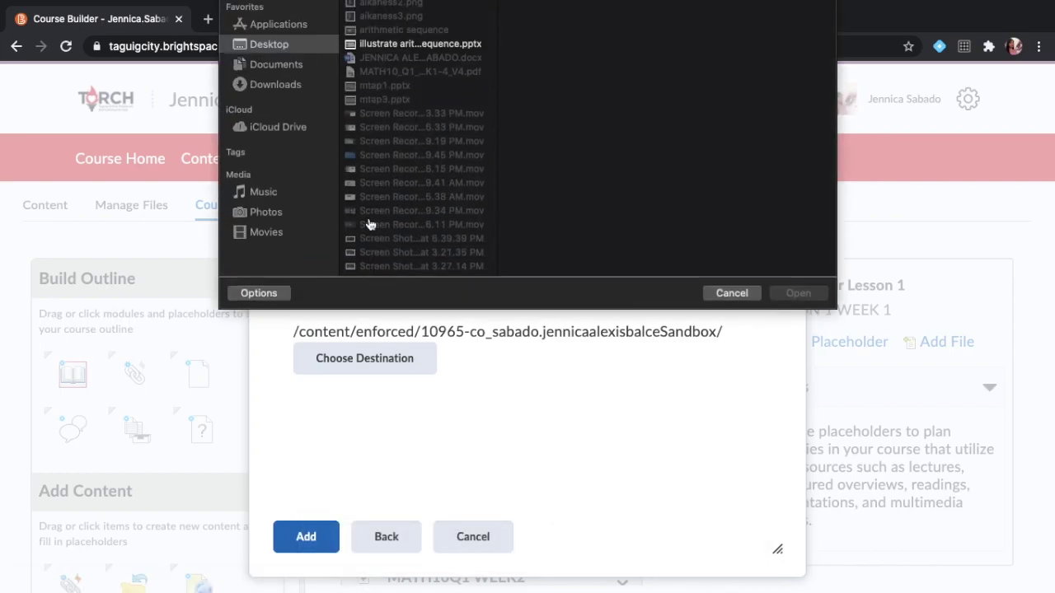
{"action": "scroll", "coordinate": [407, 220], "scroll_direction": "down", "scroll_amount": 5}
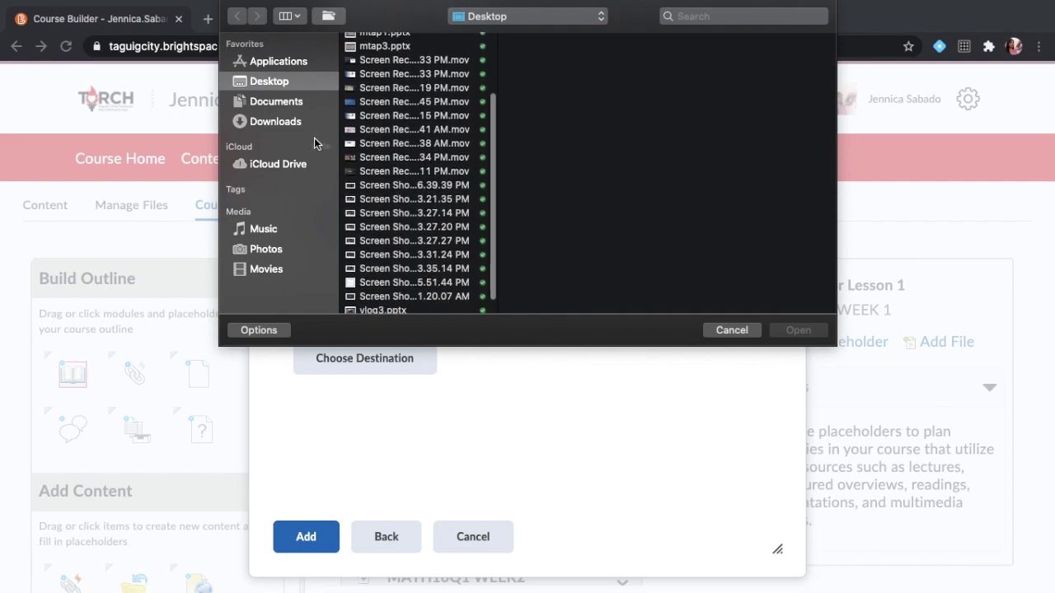
{"action": "left_click", "coordinate": [275, 121]}
{"action": "scroll", "coordinate": [414, 126], "scroll_direction": "up", "scroll_amount": 2}
{"action": "scroll", "coordinate": [415, 125], "scroll_direction": "down", "scroll_amount": 2}
{"action": "scroll", "coordinate": [414, 125], "scroll_direction": "down", "scroll_amount": 2}
{"action": "left_click", "coordinate": [276, 101]}
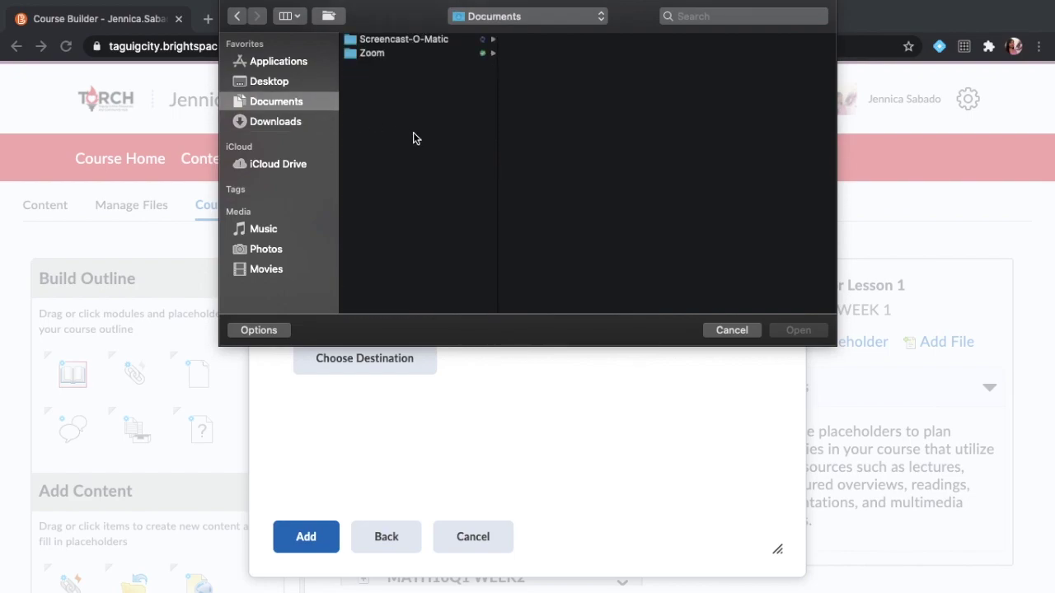
{"action": "left_click", "coordinate": [290, 82]}
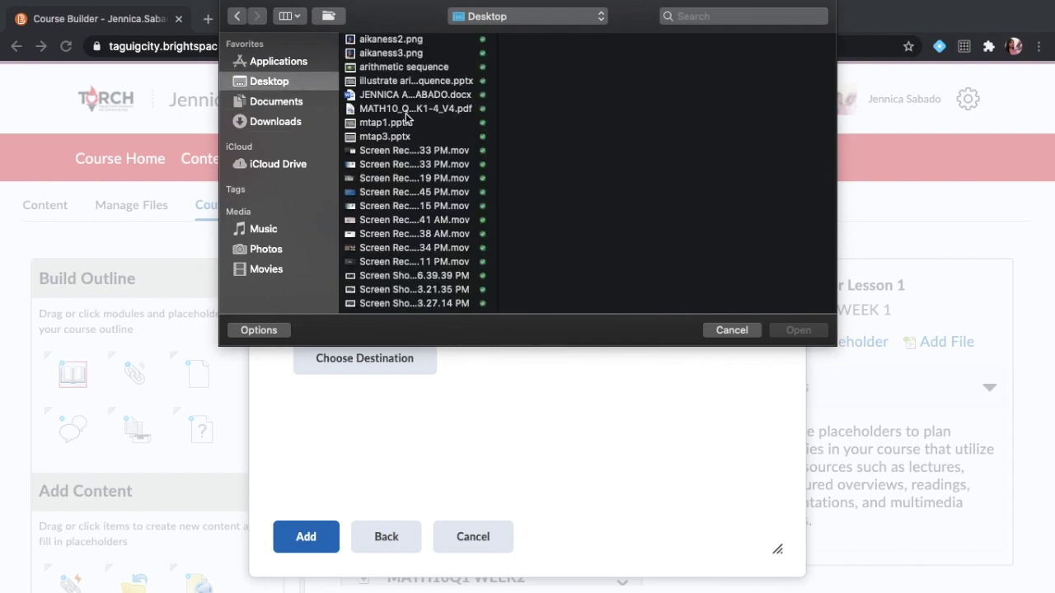
{"action": "left_click", "coordinate": [402, 152]}
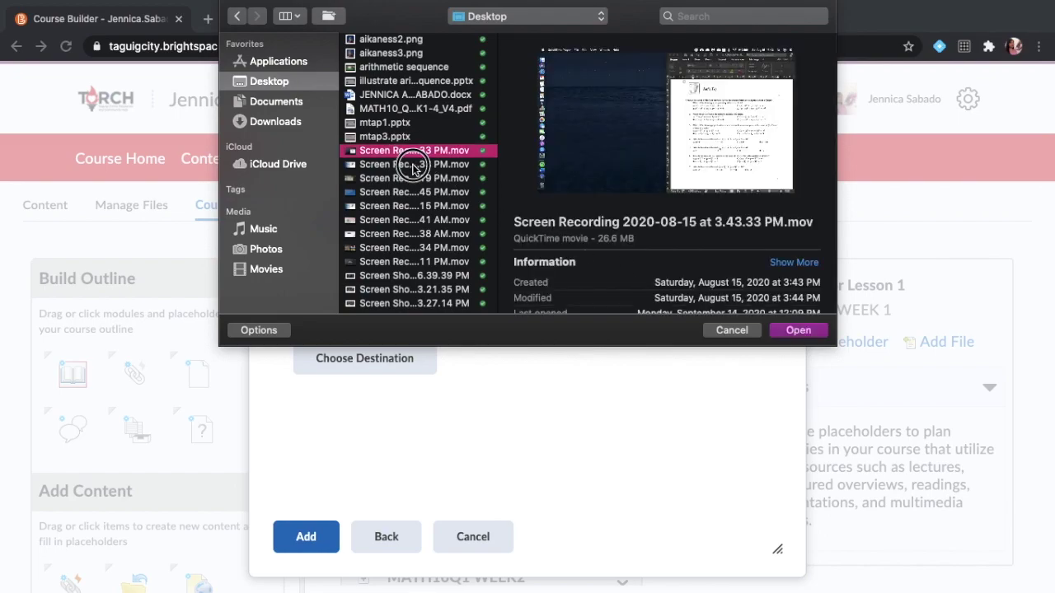
{"action": "left_click", "coordinate": [414, 166]}
{"action": "left_click", "coordinate": [796, 329]}
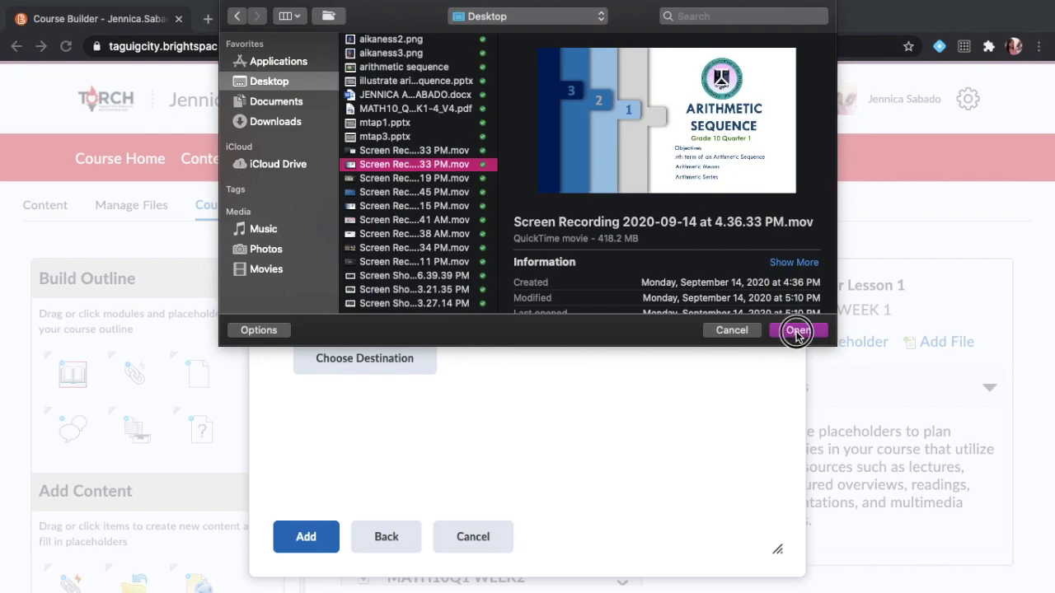
Add the uploaded 398.85 MB recording to Video for Lesson 1 as a published video.
{"action": "left_click", "coordinate": [310, 537]}
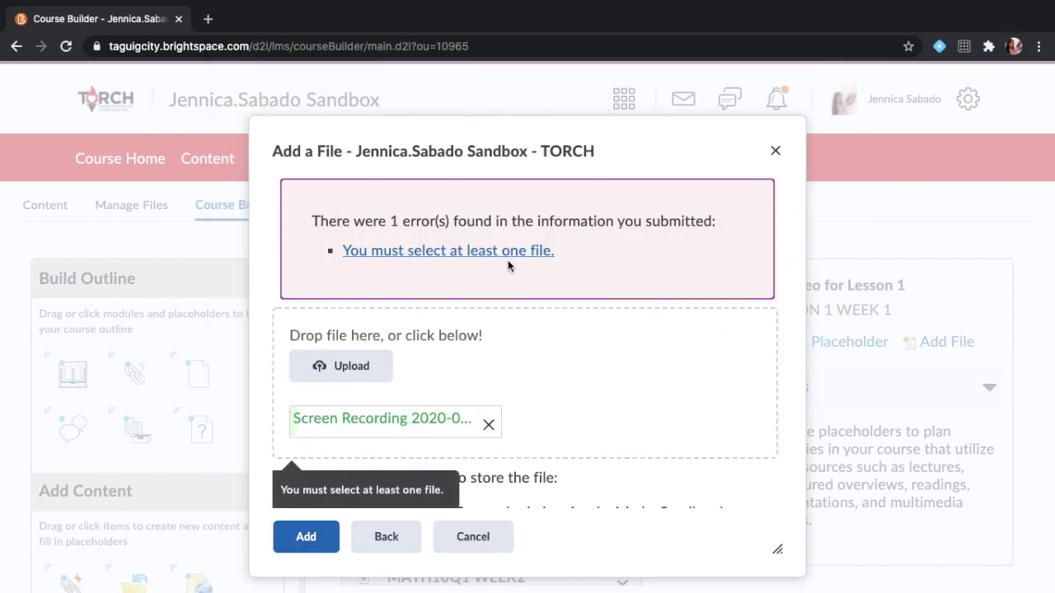
{"action": "left_click", "coordinate": [550, 389]}
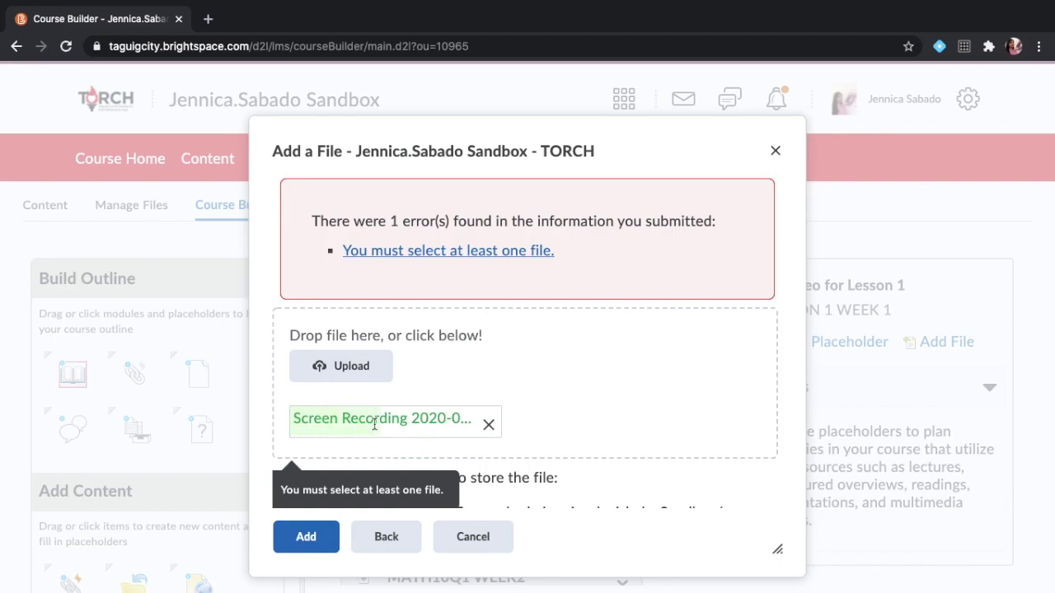
{"action": "scroll", "coordinate": [573, 403], "scroll_direction": "down", "scroll_amount": 1}
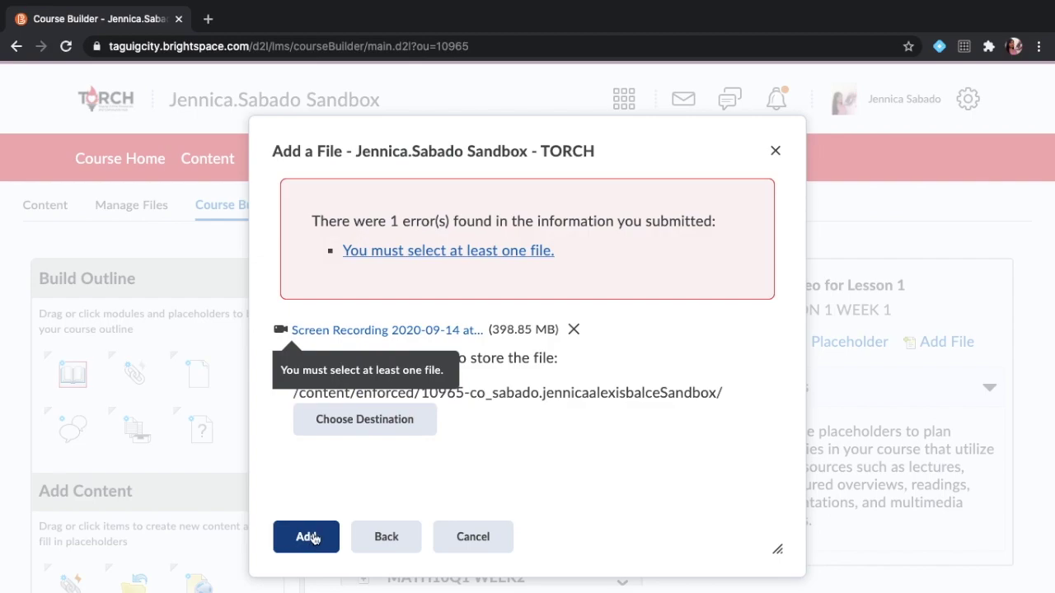
{"action": "left_click", "coordinate": [312, 537]}
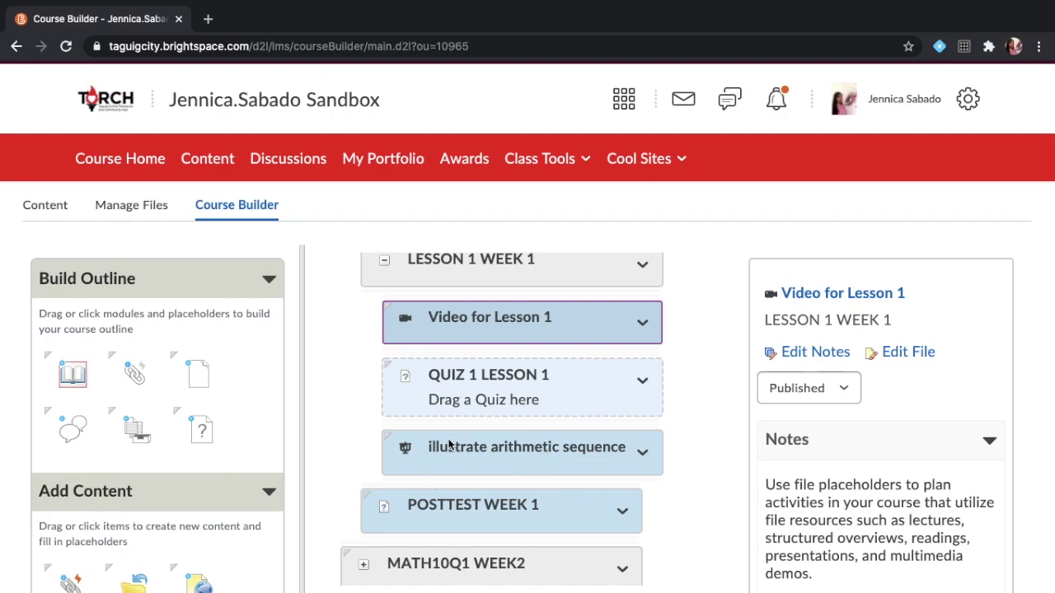
{"action": "scroll", "coordinate": [451, 443], "scroll_direction": "up", "scroll_amount": 1}
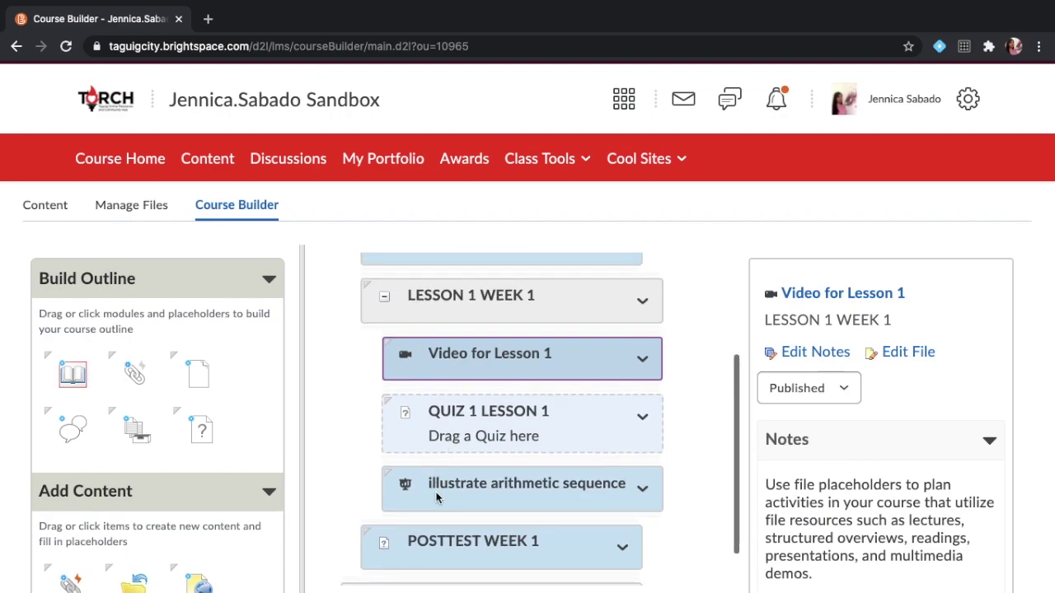
{"action": "left_click", "coordinate": [642, 361]}
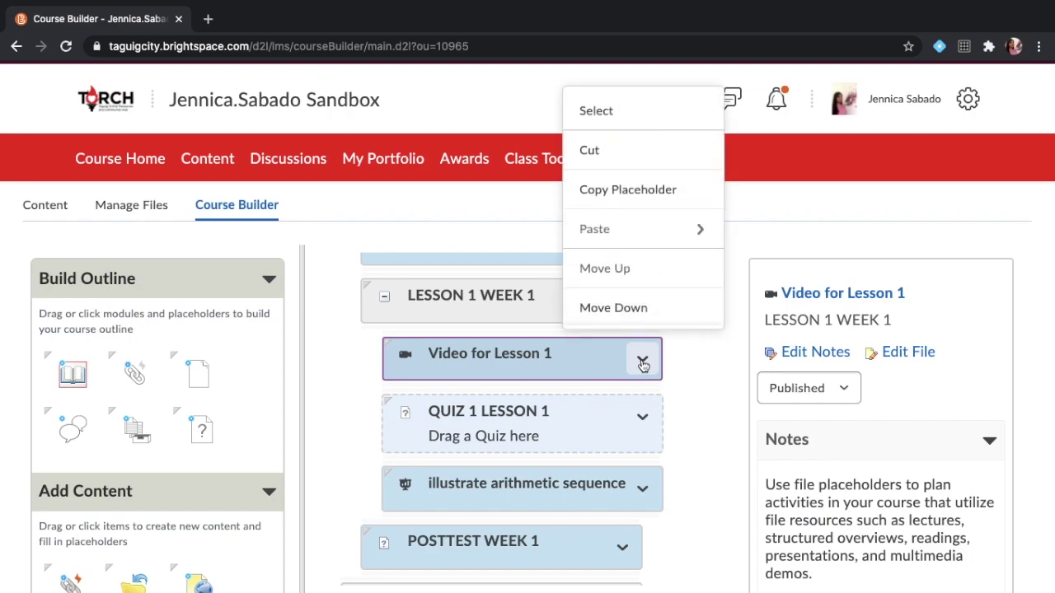
Reorder LESSON 1 WEEK 1 as slideshow, Video for Lesson 1, then QUIZ 1 LESSON 1.
{"action": "left_click", "coordinate": [642, 362]}
{"action": "left_click", "coordinate": [641, 418]}
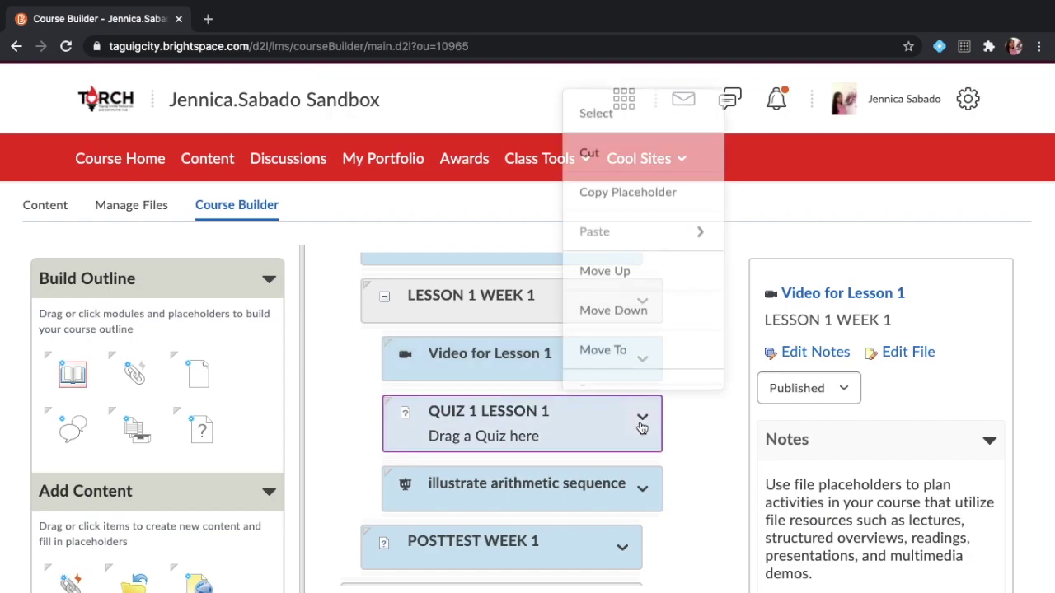
{"action": "left_click", "coordinate": [652, 307]}
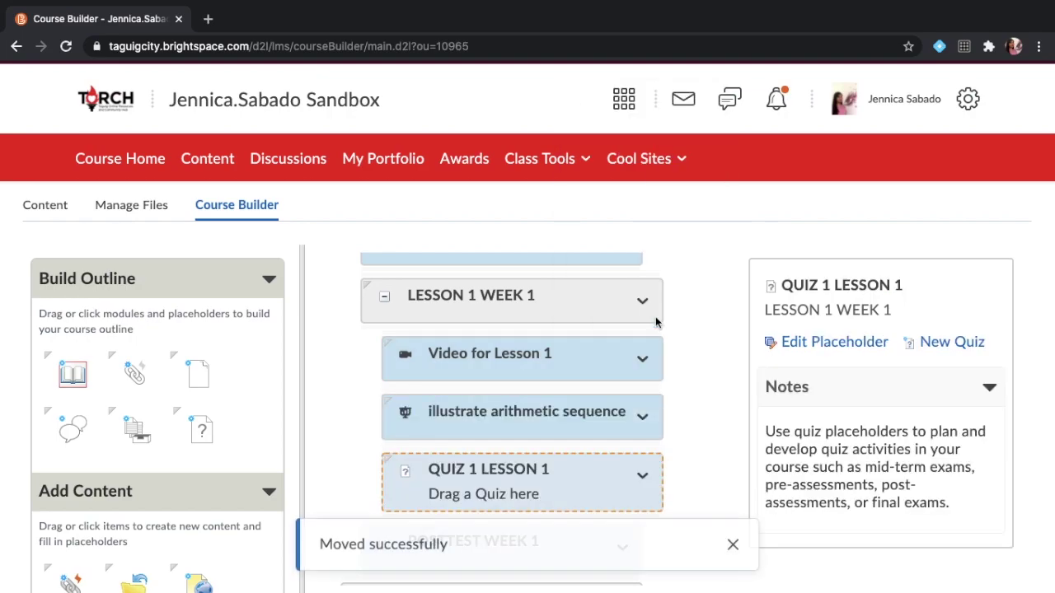
{"action": "left_click", "coordinate": [641, 418]}
{"action": "left_click", "coordinate": [579, 277]}
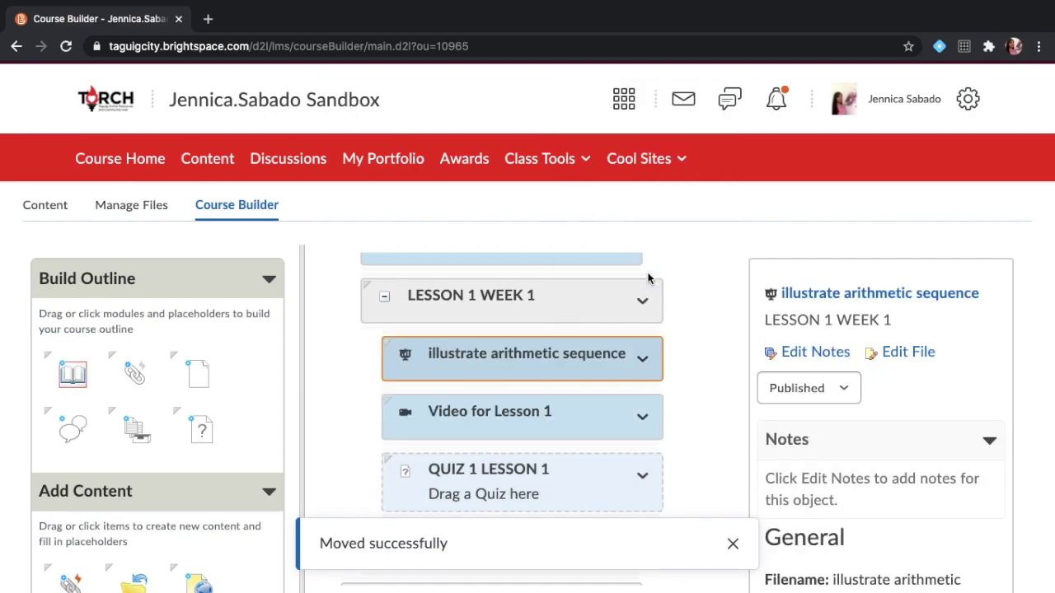
{"action": "left_click", "coordinate": [213, 165]}
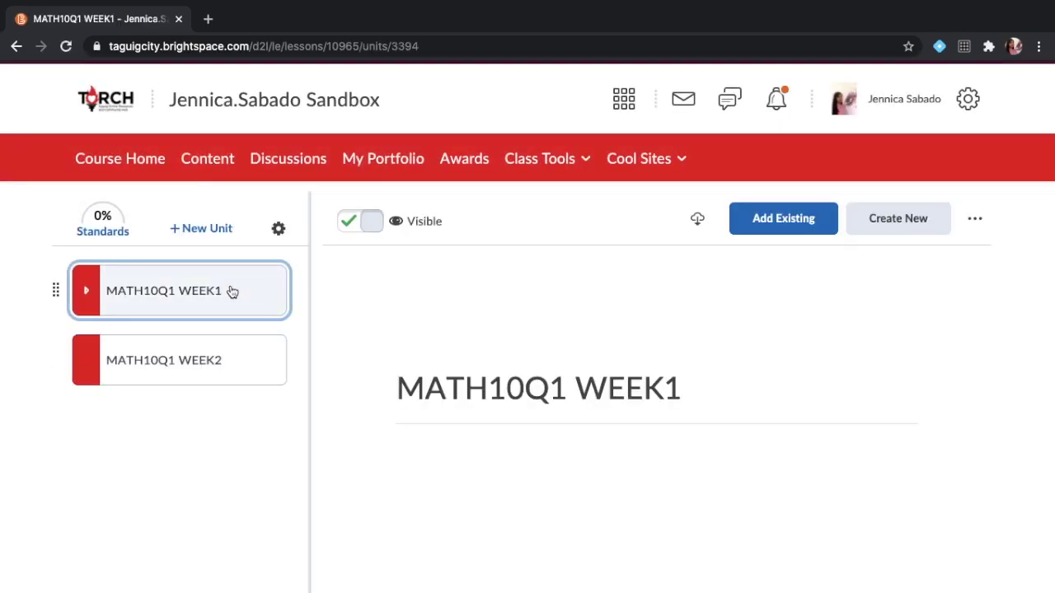
Open the illustrate arithmetic sequence slideshow under LESSON 1 WEEK 1 and scroll through its slides.
{"action": "left_click", "coordinate": [231, 292]}
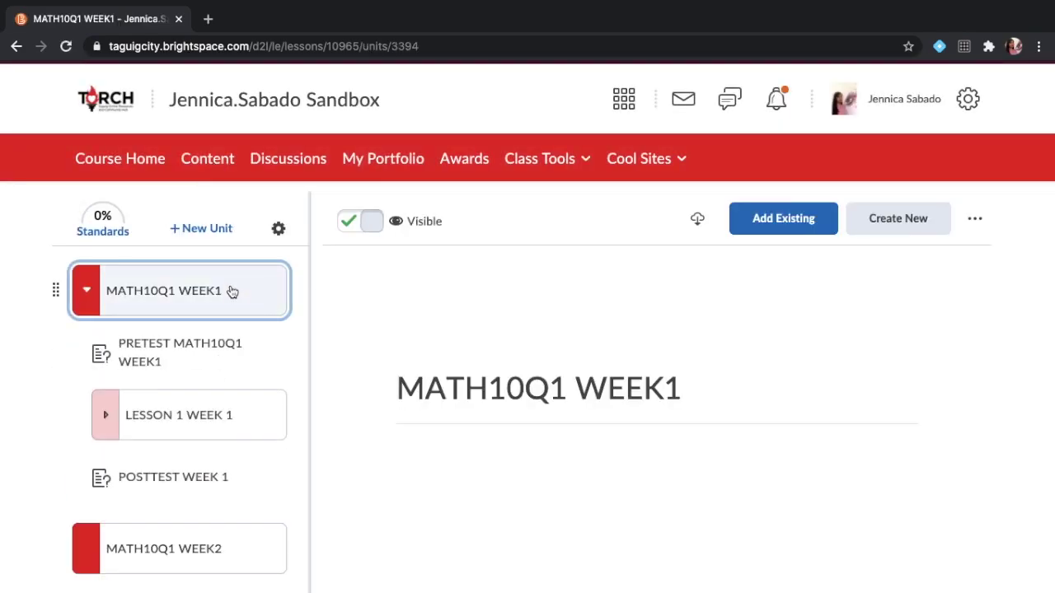
{"action": "left_click", "coordinate": [181, 424]}
{"action": "scroll", "coordinate": [181, 426], "scroll_direction": "down", "scroll_amount": 2}
{"action": "left_click", "coordinate": [176, 377]}
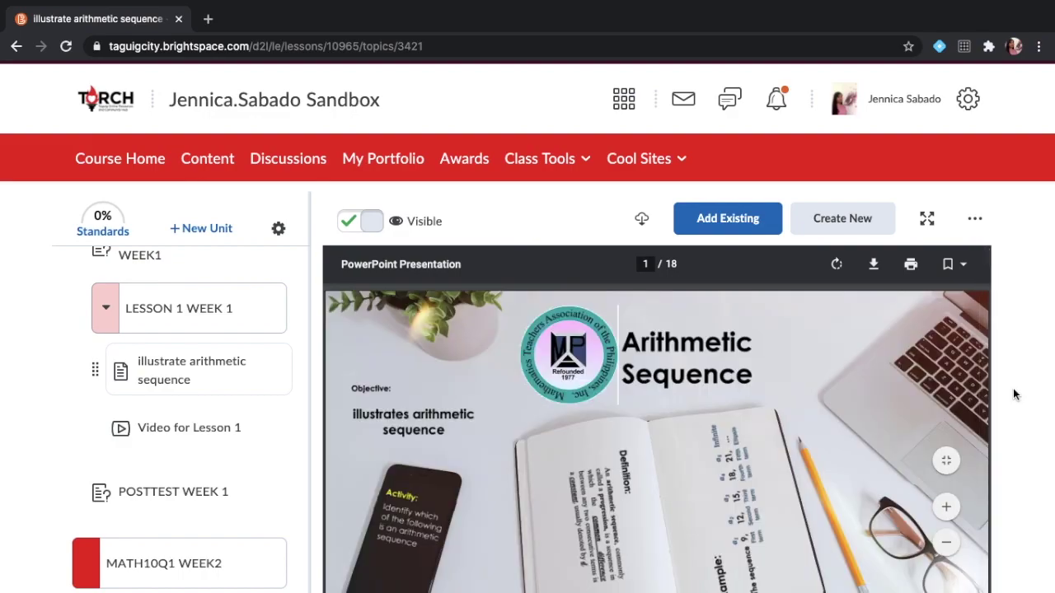
{"action": "scroll", "coordinate": [762, 450], "scroll_direction": "down", "scroll_amount": 3}
{"action": "scroll", "coordinate": [762, 450], "scroll_direction": "down", "scroll_amount": 5}
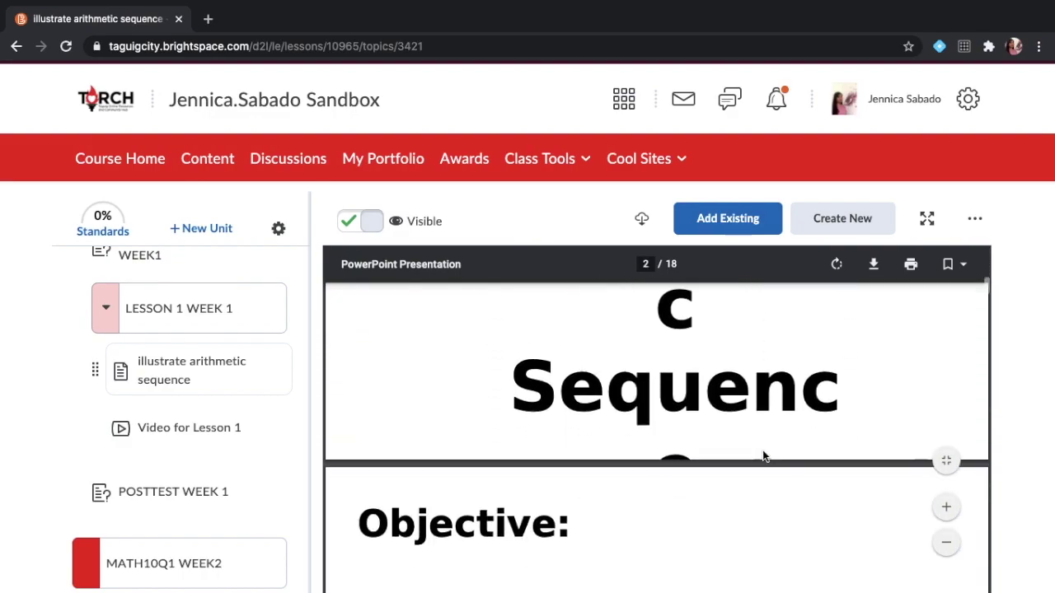
{"action": "scroll", "coordinate": [759, 451], "scroll_direction": "down", "scroll_amount": 2}
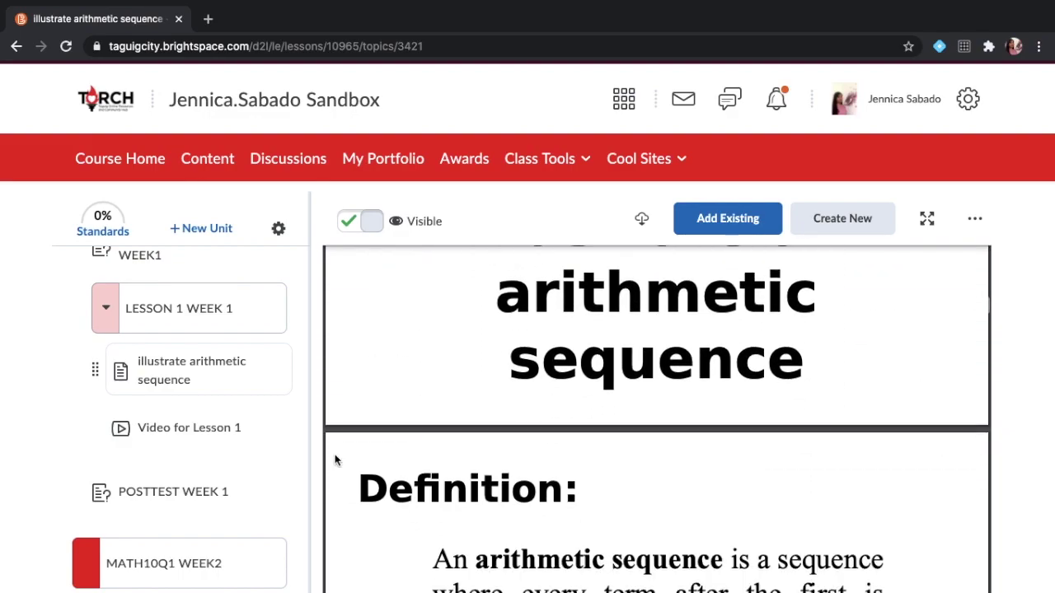
Open Video for Lesson 1, which says its 398.85 MB file can only be downloaded.
{"action": "left_click", "coordinate": [176, 427]}
{"action": "scroll", "coordinate": [470, 449], "scroll_direction": "down", "scroll_amount": 2}
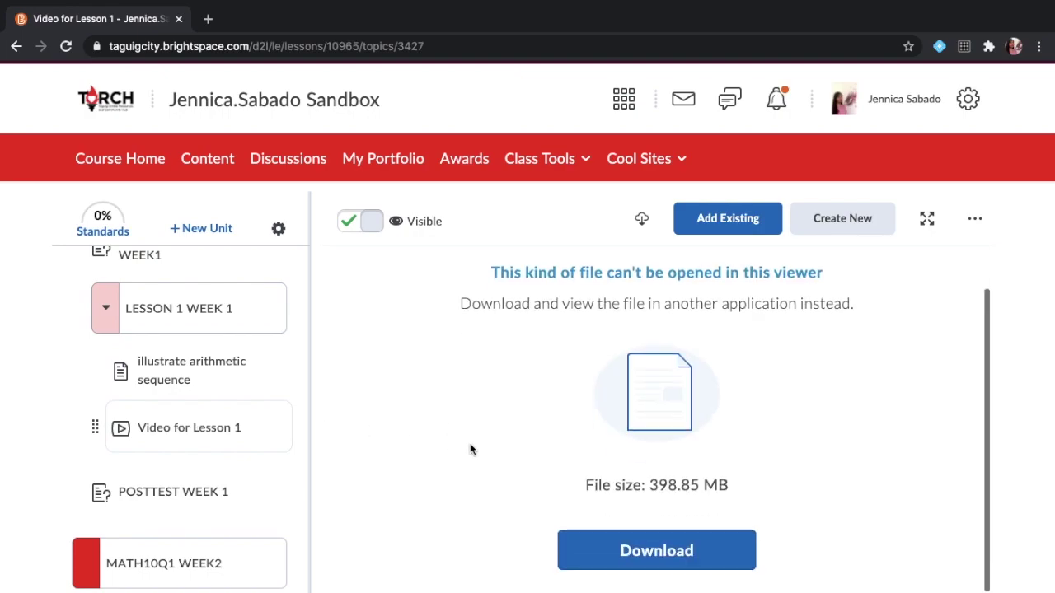
{"action": "scroll", "coordinate": [471, 449], "scroll_direction": "up", "scroll_amount": 1}
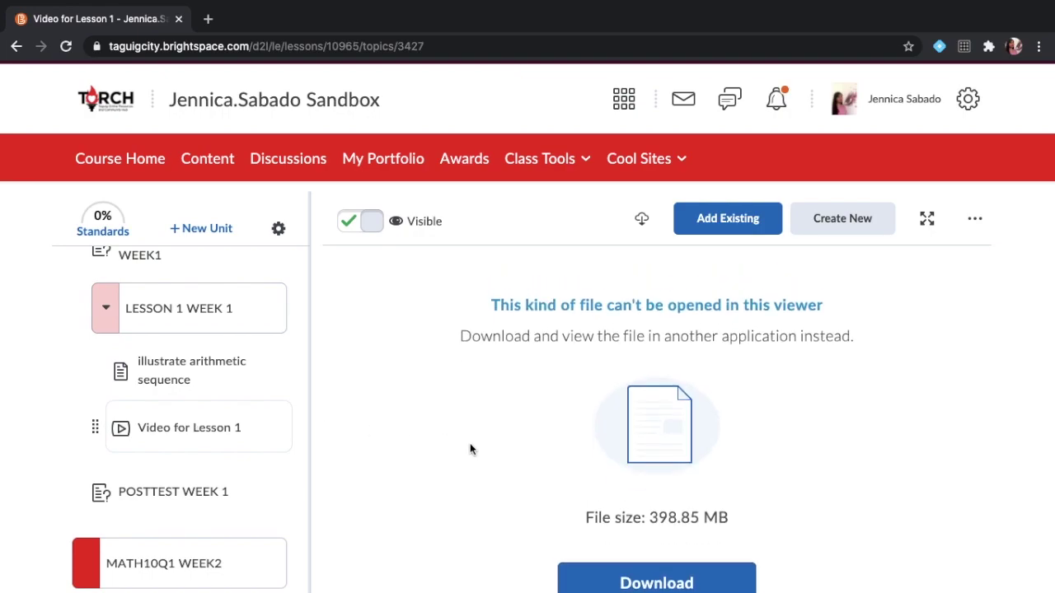
{"action": "scroll", "coordinate": [470, 449], "scroll_direction": "down", "scroll_amount": 1}
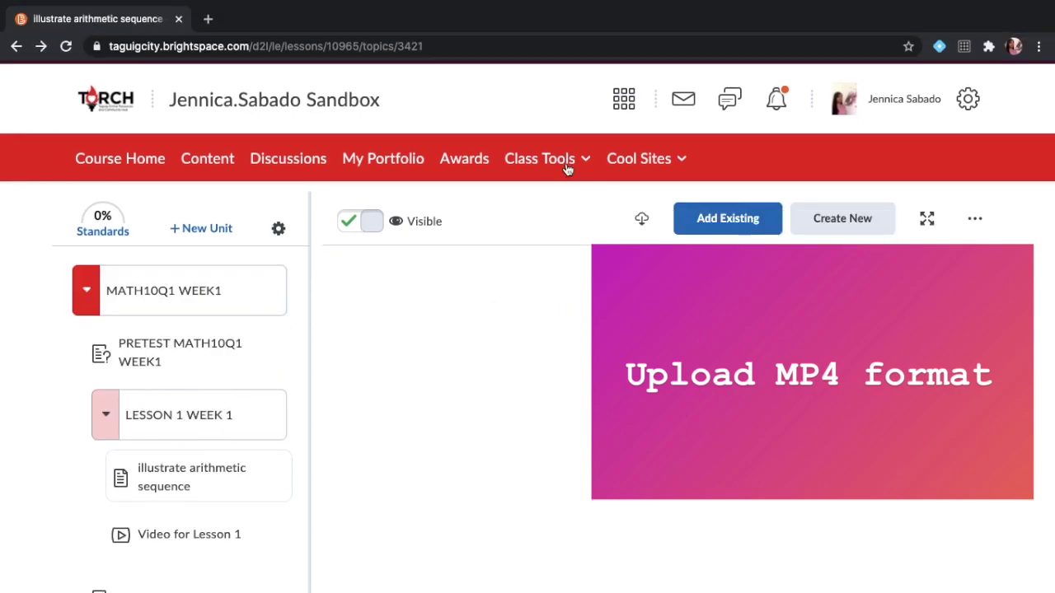
In Course Builder, expand MATH10Q1 WEEK1 and drag a new file placeholder onto LESSON 1 WEEK 1.
{"action": "left_click", "coordinate": [567, 164]}
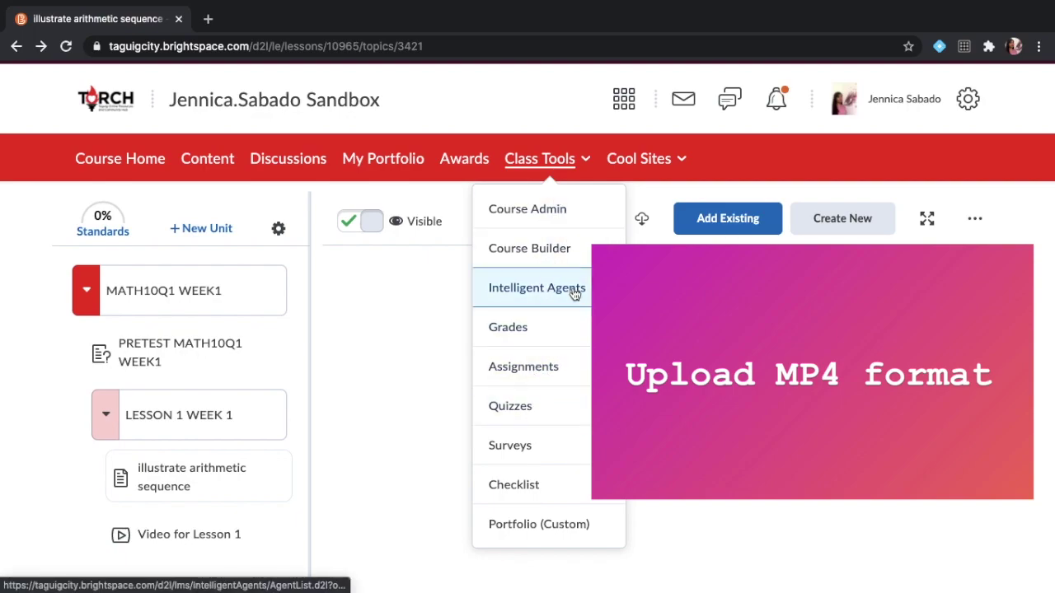
{"action": "left_click", "coordinate": [576, 256]}
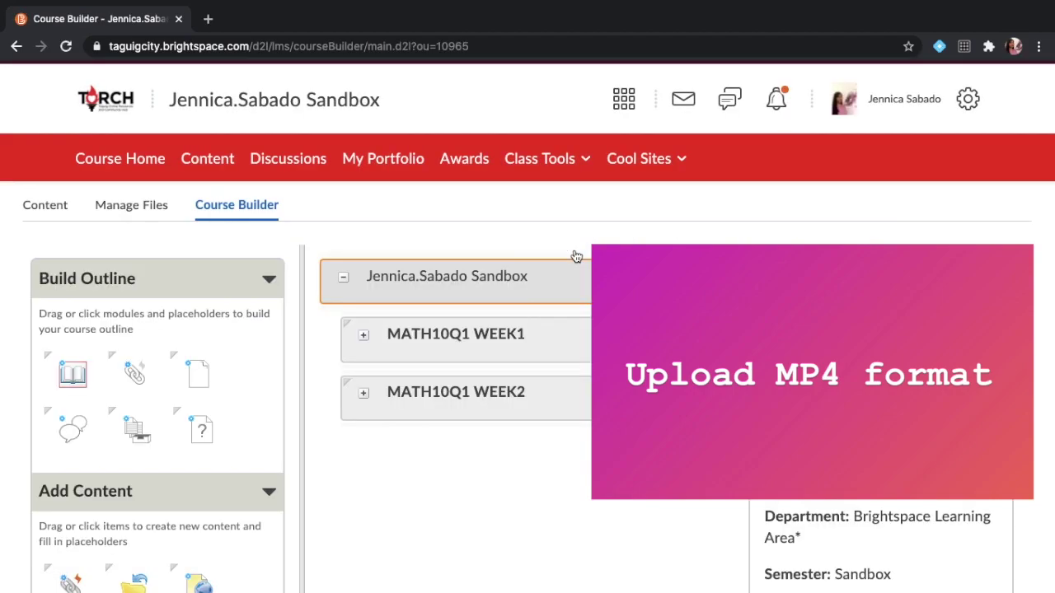
{"action": "left_click", "coordinate": [530, 339]}
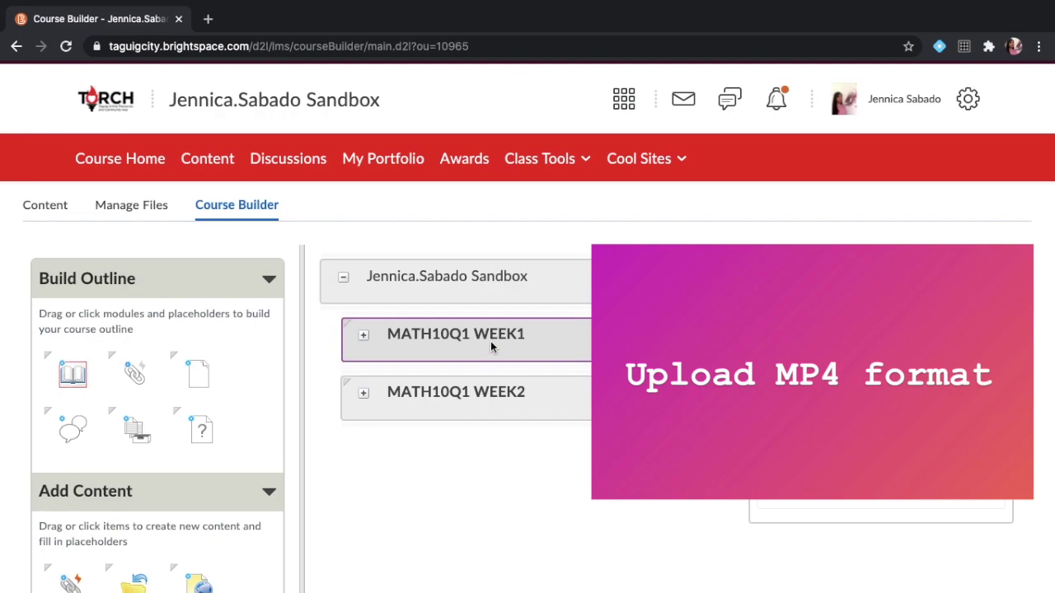
{"action": "left_click", "coordinate": [364, 337]}
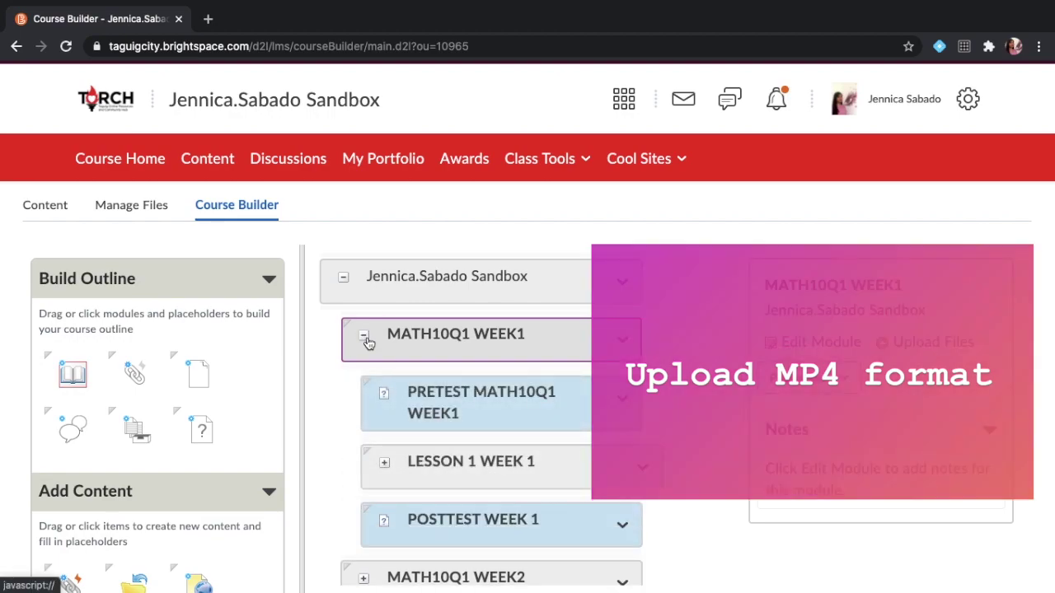
{"action": "left_click_drag", "start_coordinate": [199, 383], "coordinate": [412, 458]}
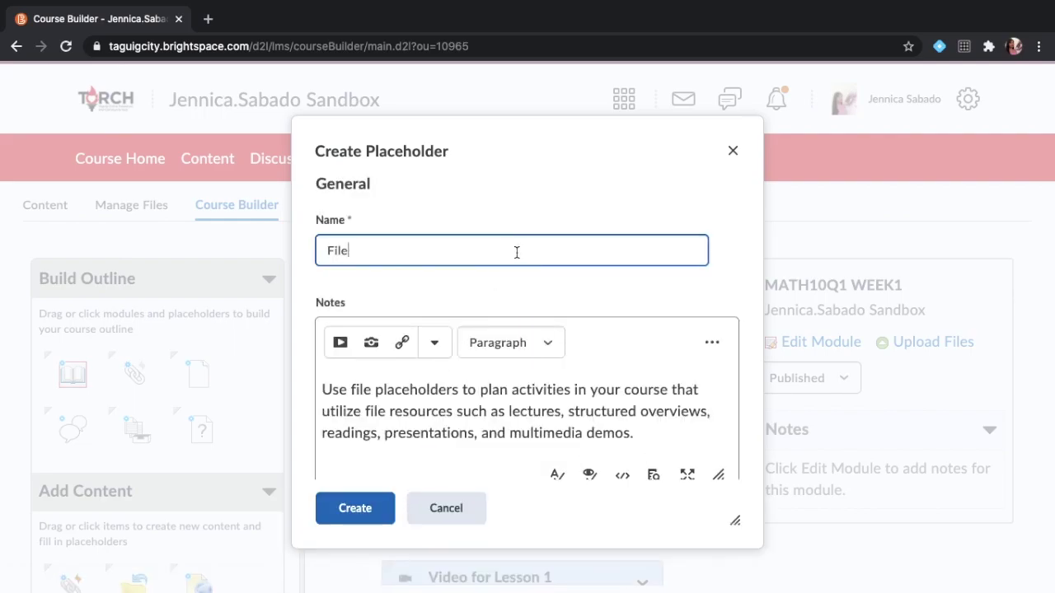
Create the placeholder as 'Video Lesson 1' and move it above QUIZ 1 LESSON 1.
{"action": "double_click", "coordinate": [516, 252]}
{"action": "type", "text": "Video Lesson 1"}
{"action": "left_click", "coordinate": [515, 422]}
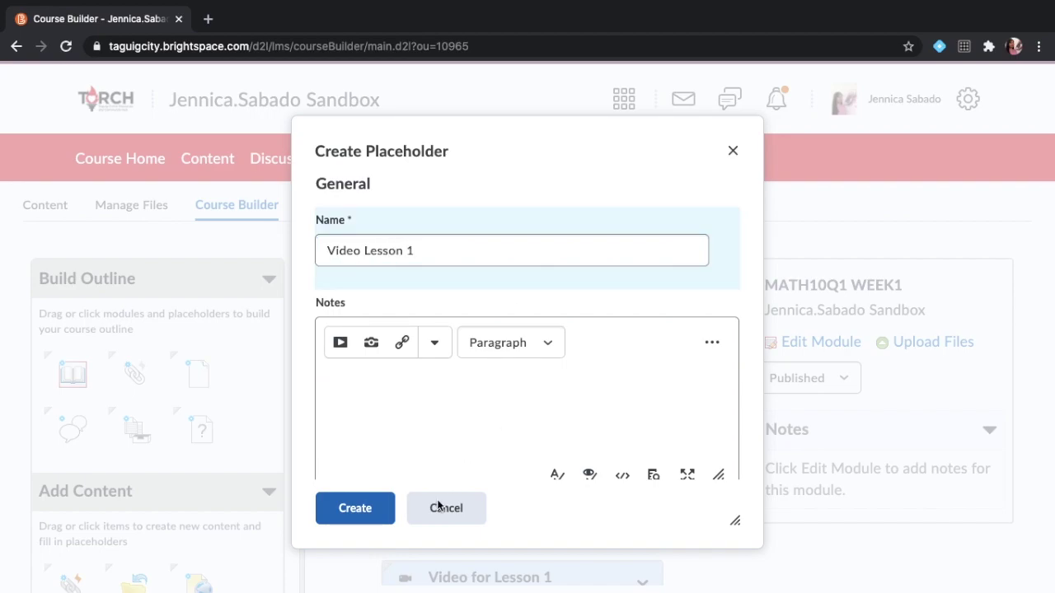
{"action": "left_click", "coordinate": [375, 510]}
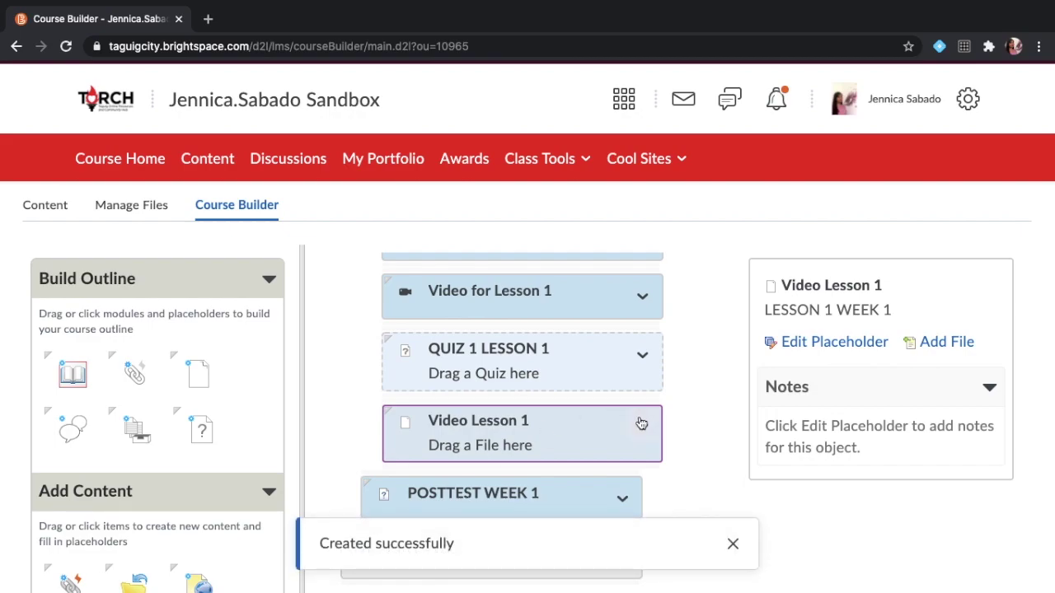
{"action": "left_click", "coordinate": [641, 425]}
{"action": "left_click", "coordinate": [631, 285]}
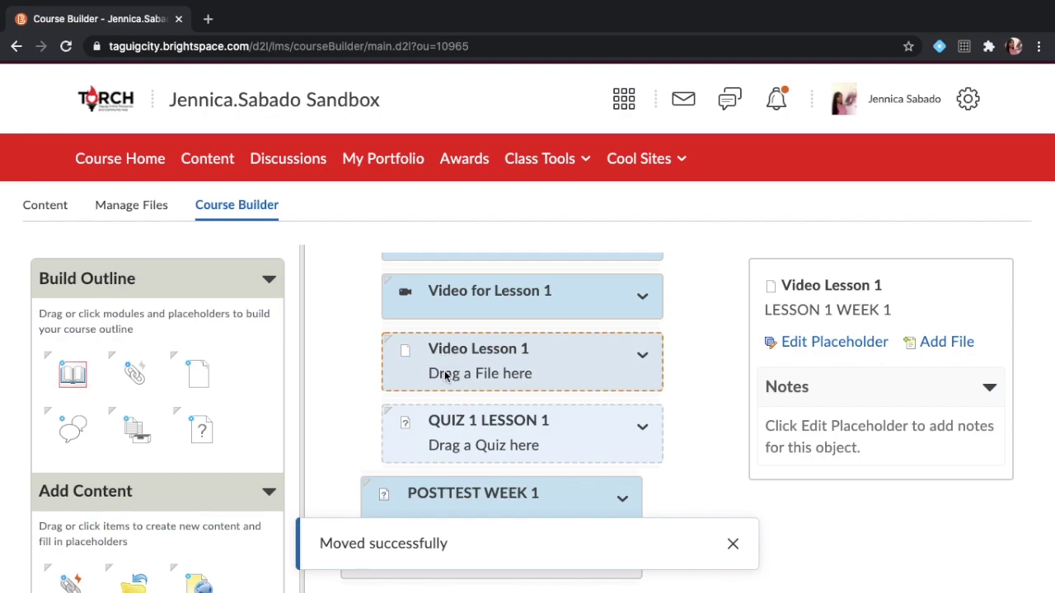
{"action": "left_click", "coordinate": [931, 345]}
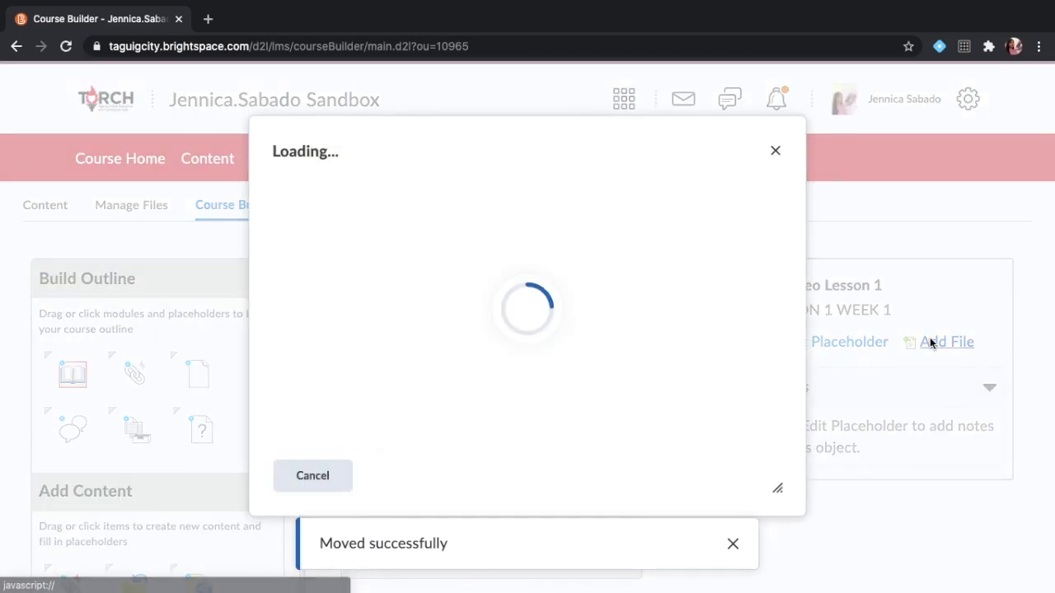
Upload the 60.3 MB video part 1.mp4 from Downloads into the Video Lesson 1 placeholder.
{"action": "left_click", "coordinate": [398, 224]}
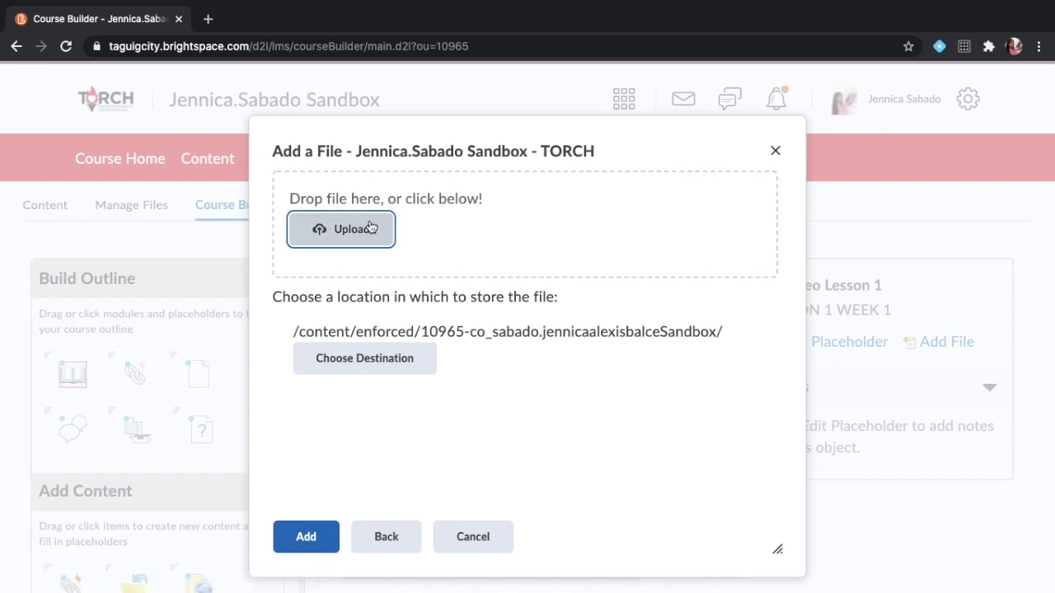
{"action": "left_click", "coordinate": [370, 227]}
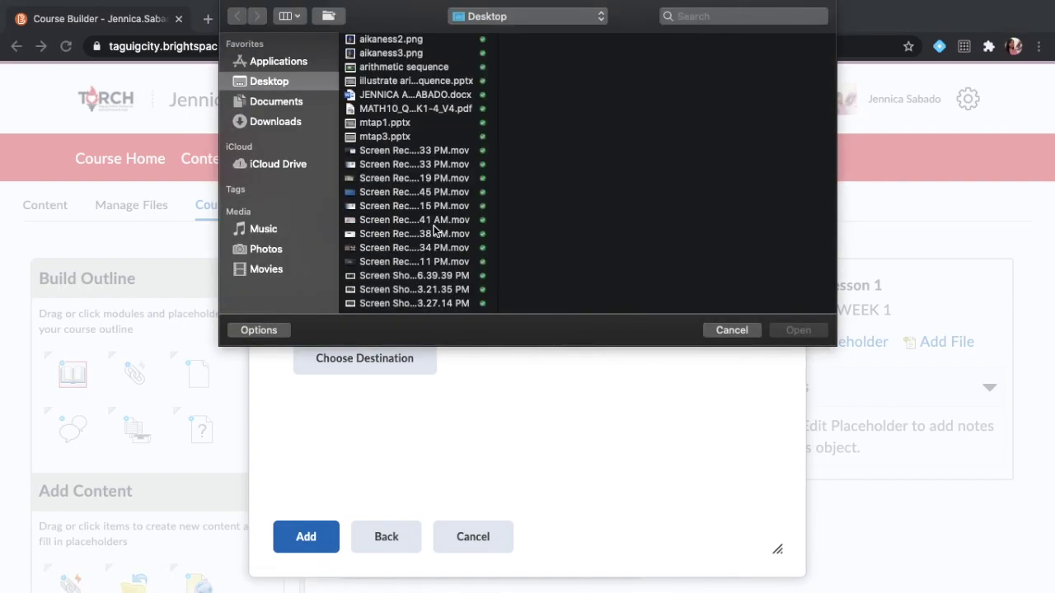
{"action": "scroll", "coordinate": [434, 230], "scroll_direction": "down", "scroll_amount": 5}
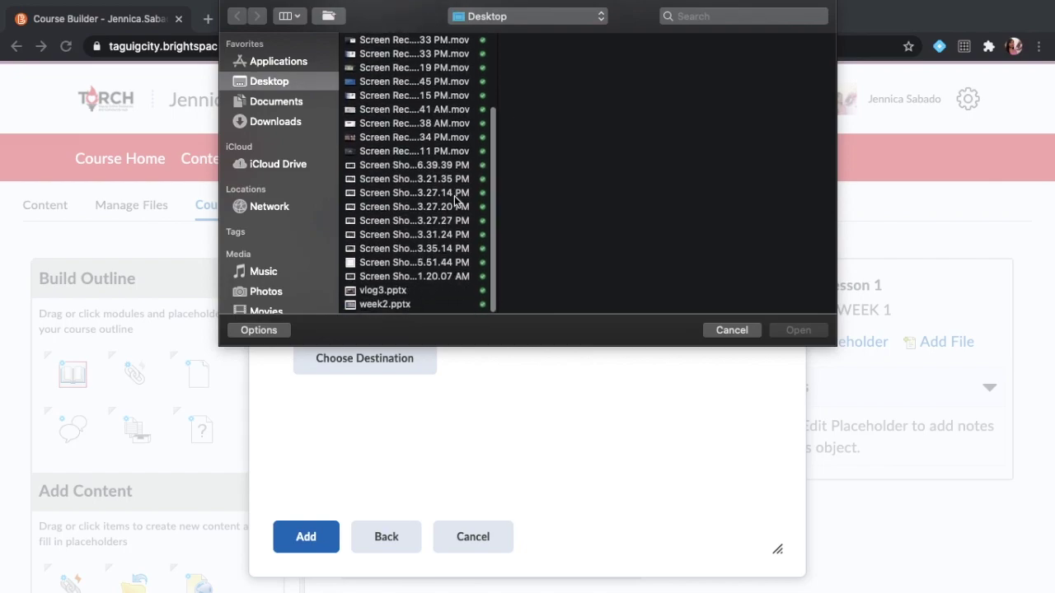
{"action": "left_click", "coordinate": [275, 121]}
{"action": "scroll", "coordinate": [377, 142], "scroll_direction": "up", "scroll_amount": 3}
{"action": "scroll", "coordinate": [377, 142], "scroll_direction": "down", "scroll_amount": 20}
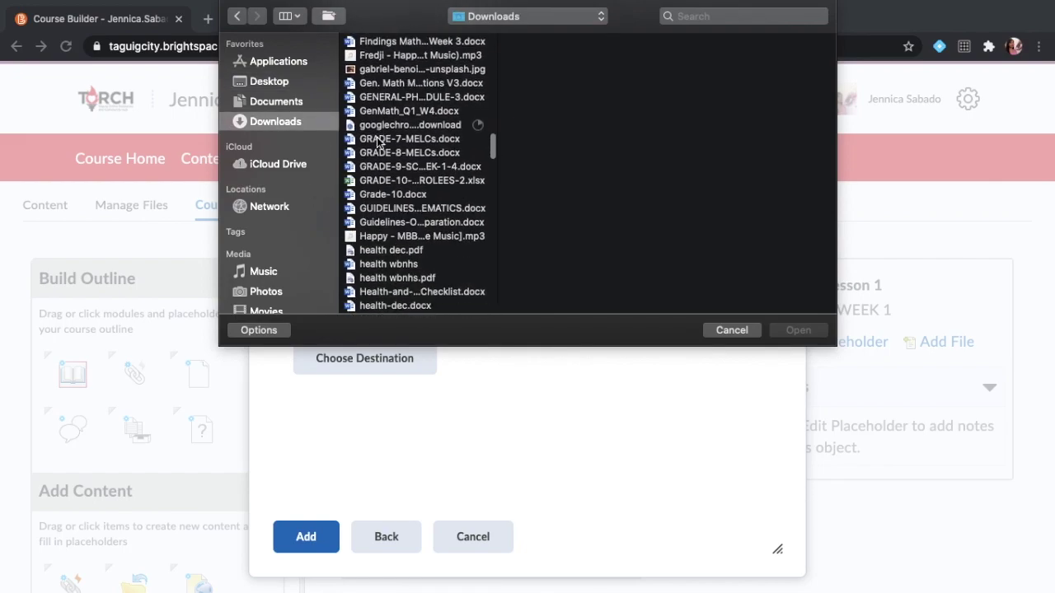
{"action": "scroll", "coordinate": [378, 142], "scroll_direction": "down", "scroll_amount": 15}
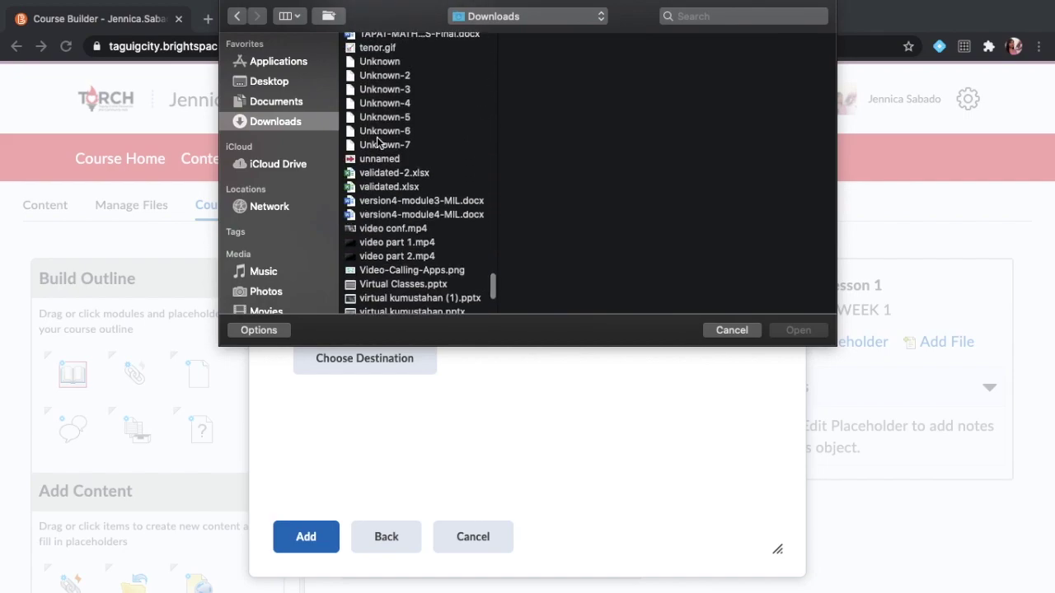
{"action": "left_click", "coordinate": [396, 238]}
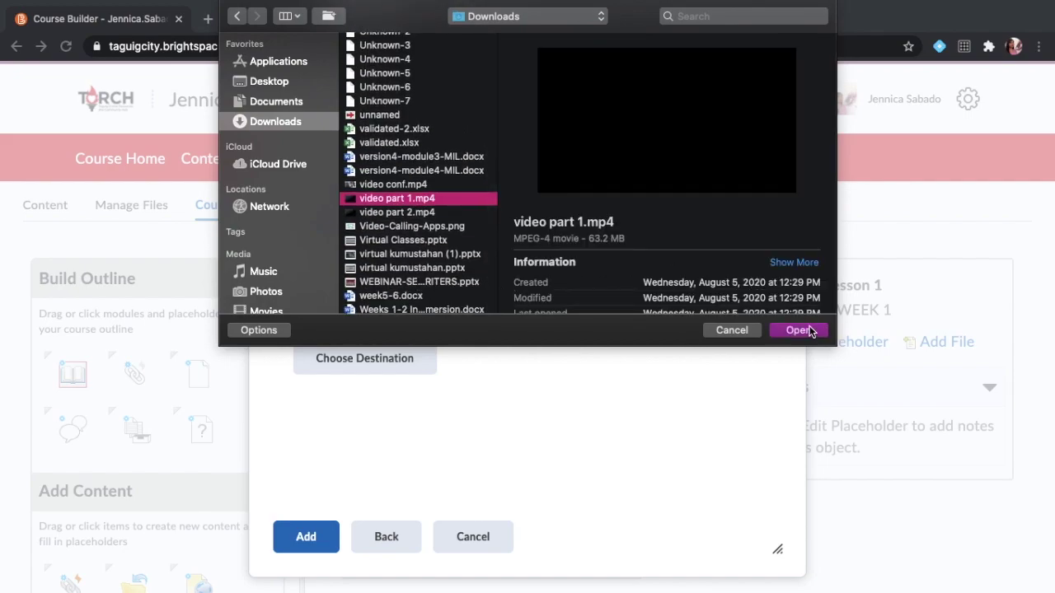
{"action": "left_click", "coordinate": [798, 329]}
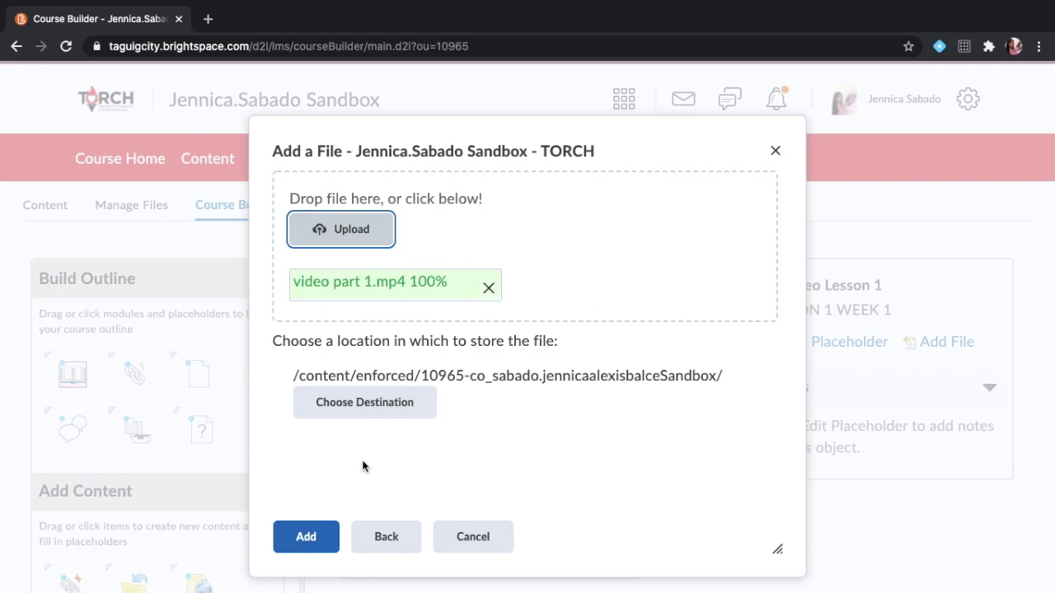
{"action": "left_click", "coordinate": [318, 536]}
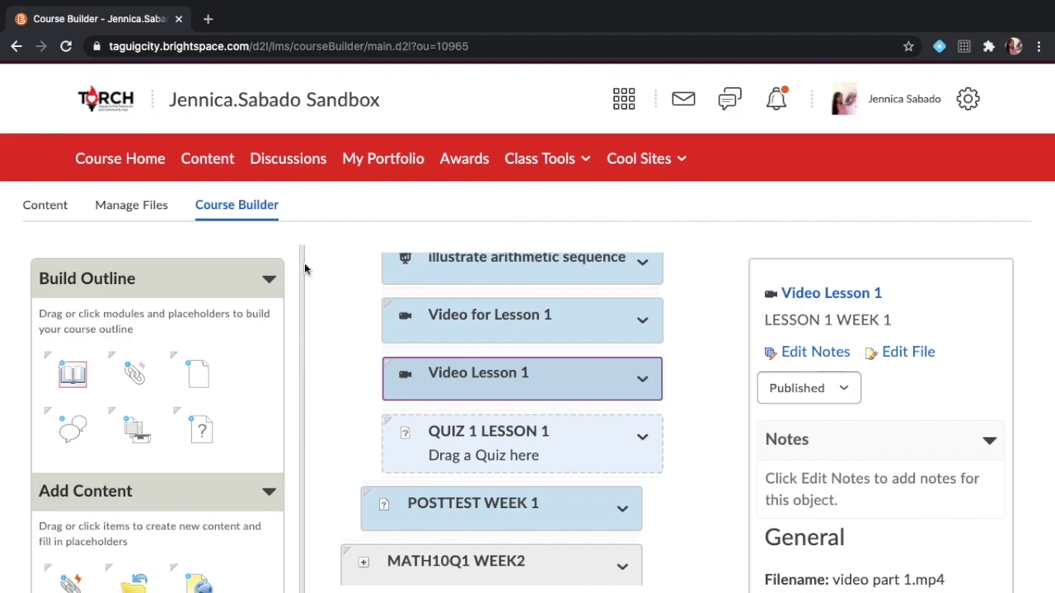
{"action": "left_click", "coordinate": [223, 169]}
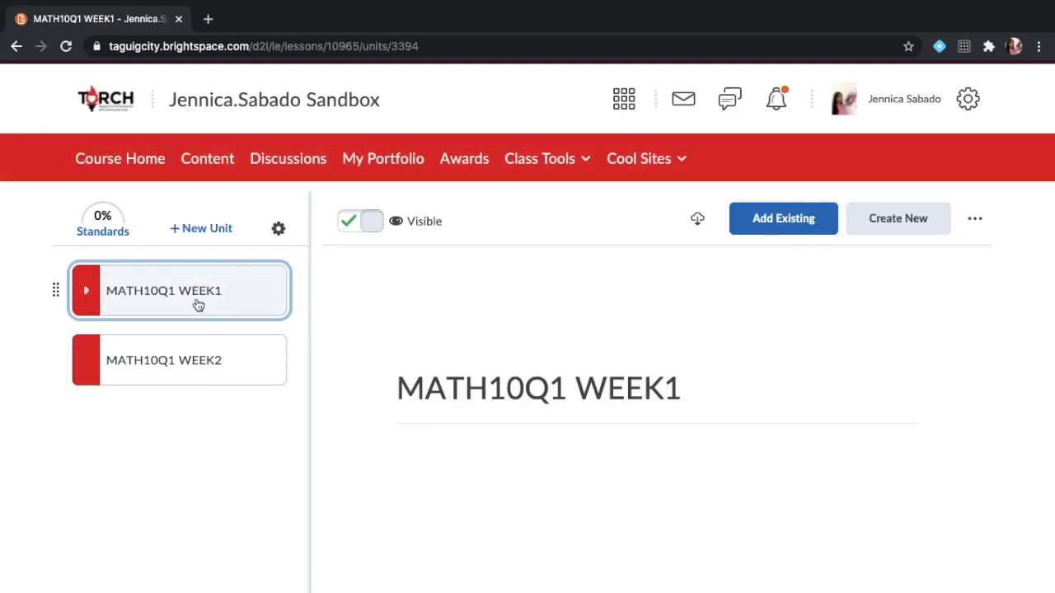
Open the Video Lesson 1 topic under MATH10Q1 WEEK1 > LESSON 1 WEEK 1.
{"action": "left_click", "coordinate": [198, 305]}
{"action": "left_click", "coordinate": [206, 417]}
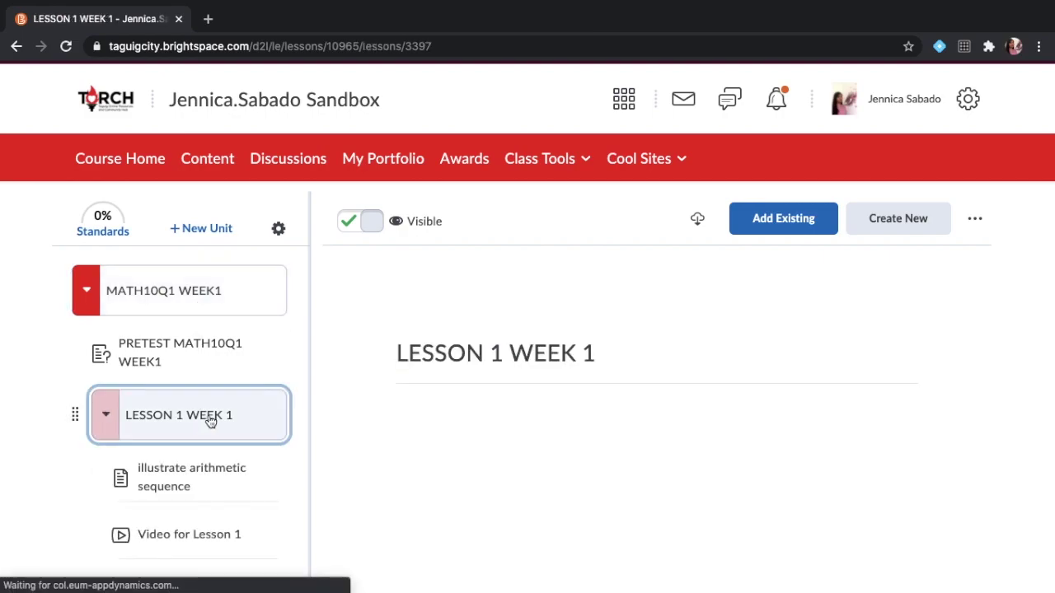
{"action": "scroll", "coordinate": [203, 501], "scroll_direction": "down", "scroll_amount": 1}
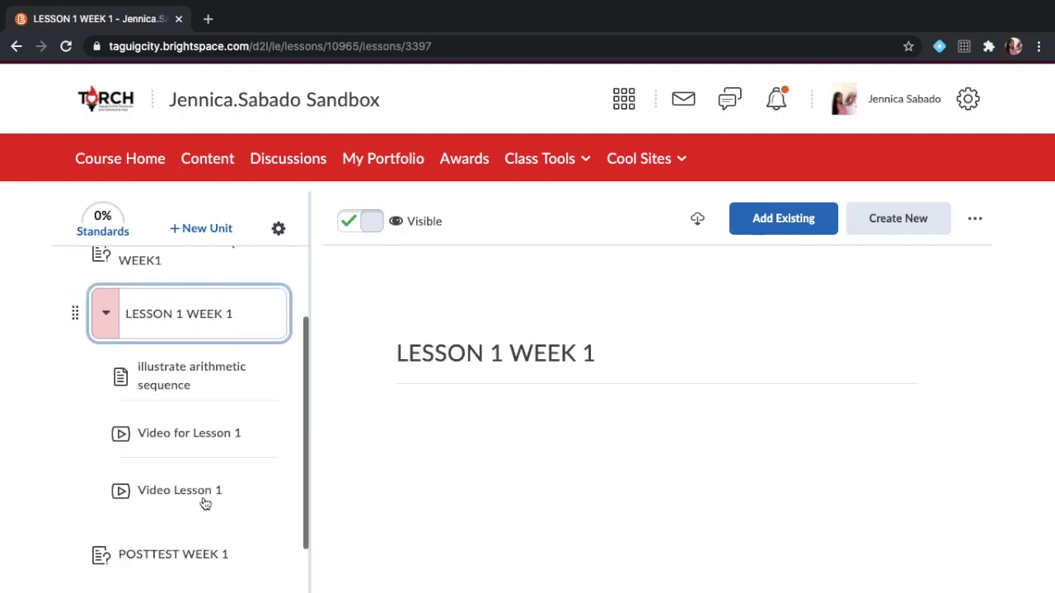
{"action": "left_click", "coordinate": [199, 438]}
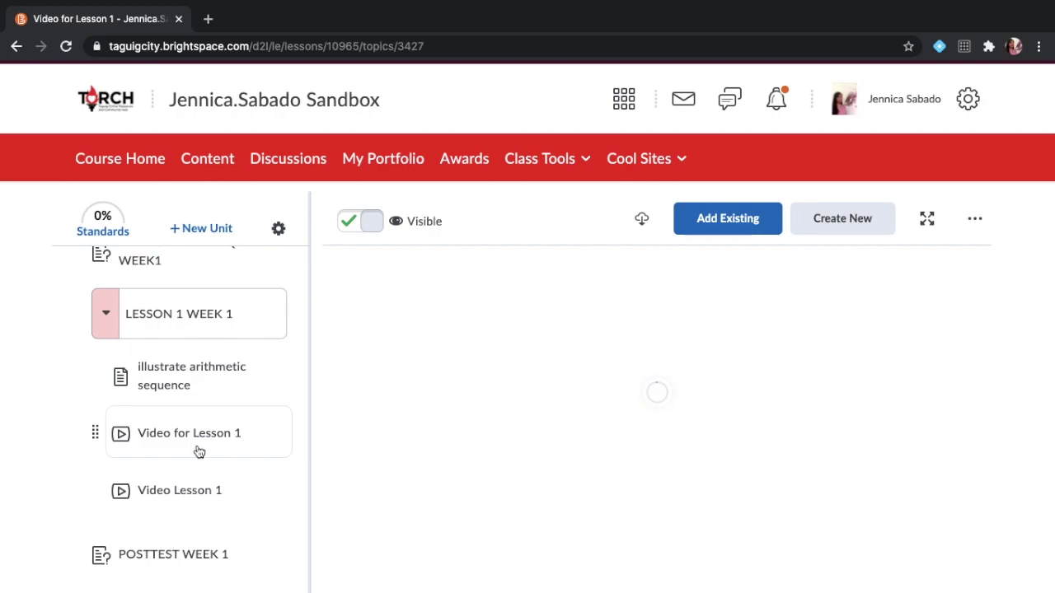
{"action": "left_click", "coordinate": [180, 491]}
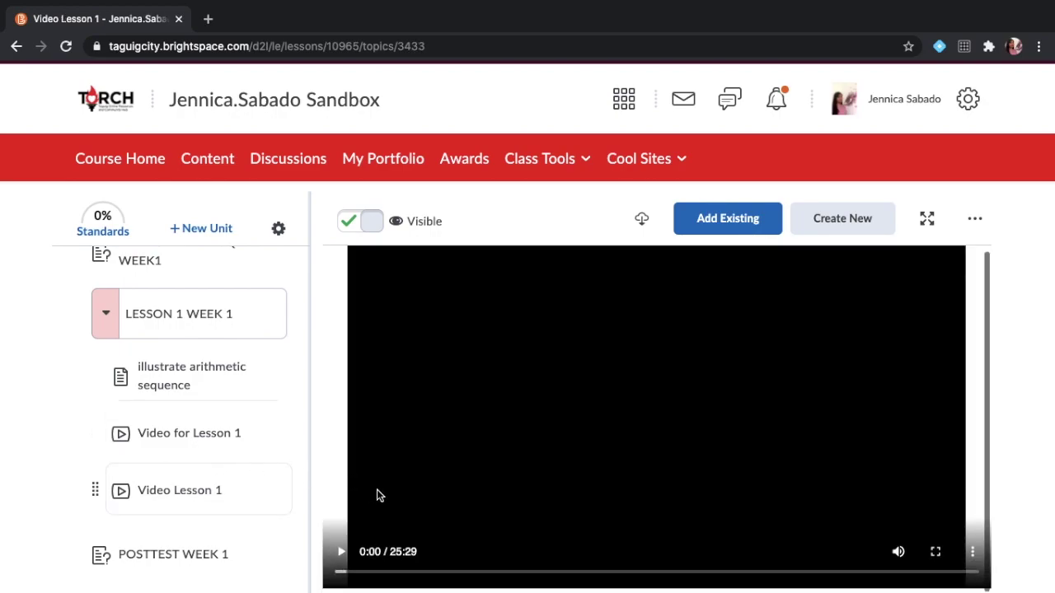
Play the 25:29 lesson video and skip ahead to 2:11.
{"action": "left_click", "coordinate": [342, 552]}
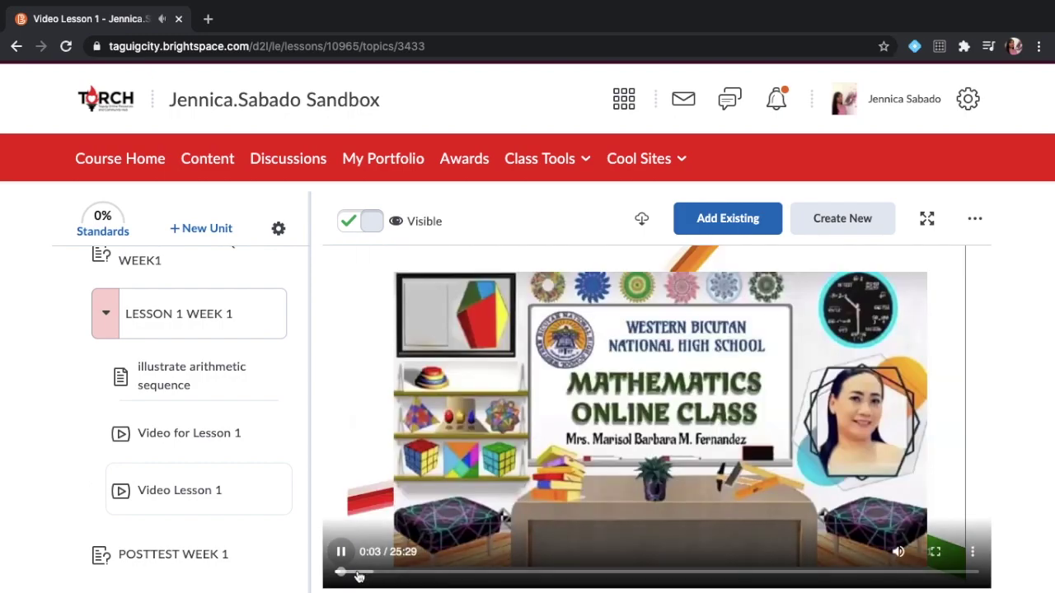
{"action": "left_click", "coordinate": [356, 572]}
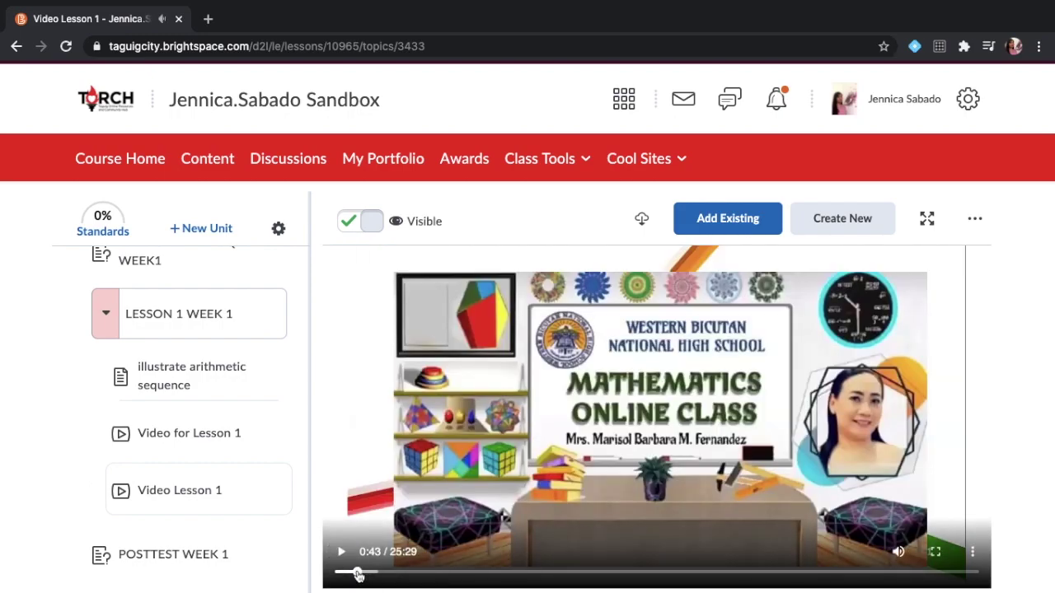
{"action": "left_click", "coordinate": [375, 573]}
{"action": "left_click", "coordinate": [396, 572]}
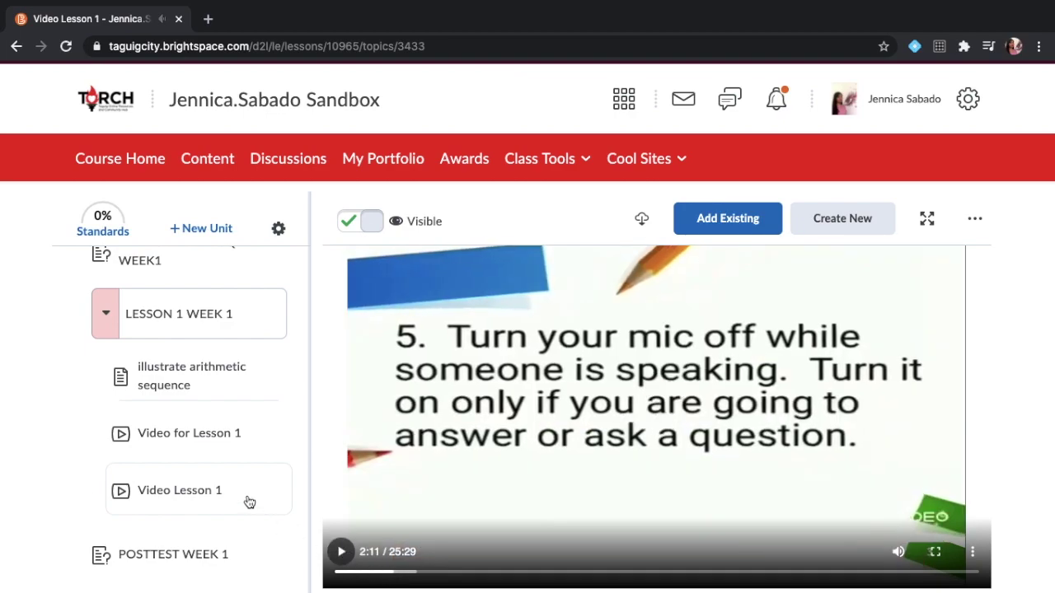